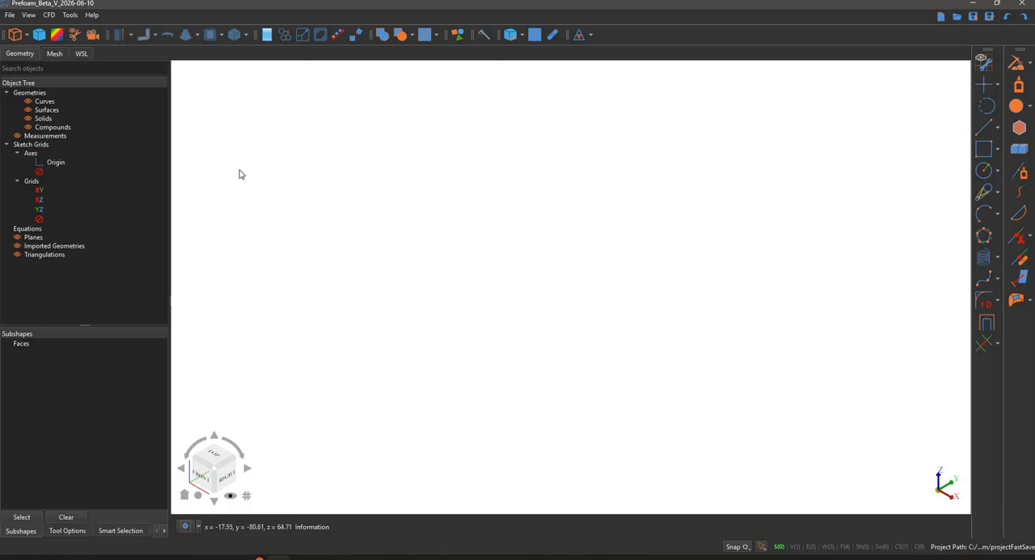
- Set up a cyclone separator with the Muschelknautz E preset values, excluding the dipleg and the dust bin
{"action": "left_click", "coordinate": [48, 14]}
{"action": "left_click", "coordinate": [127, 83]}
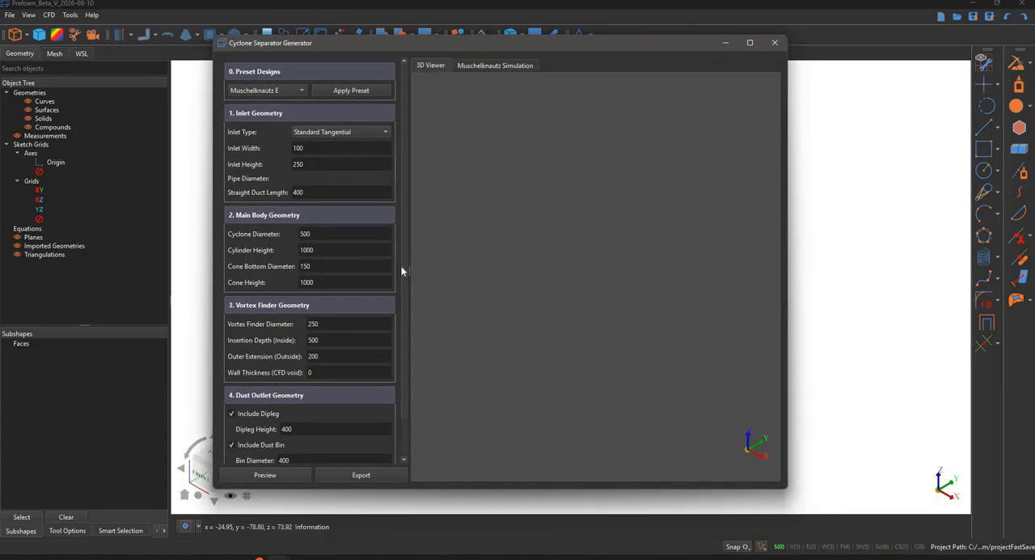
{"action": "scroll", "coordinate": [259, 429], "scroll_direction": "down", "scroll_amount": 2}
{"action": "left_click", "coordinate": [248, 404]}
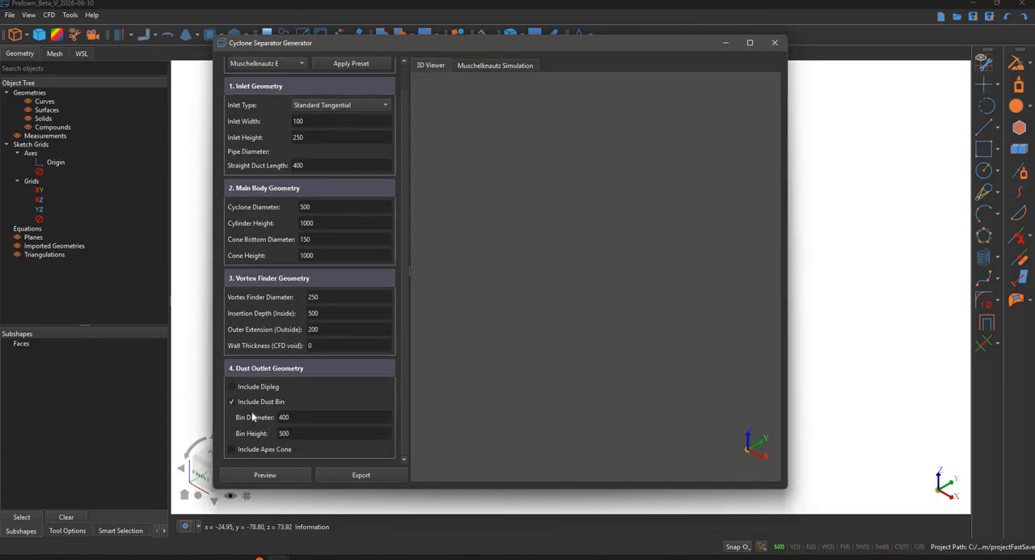
{"action": "left_click", "coordinate": [252, 405]}
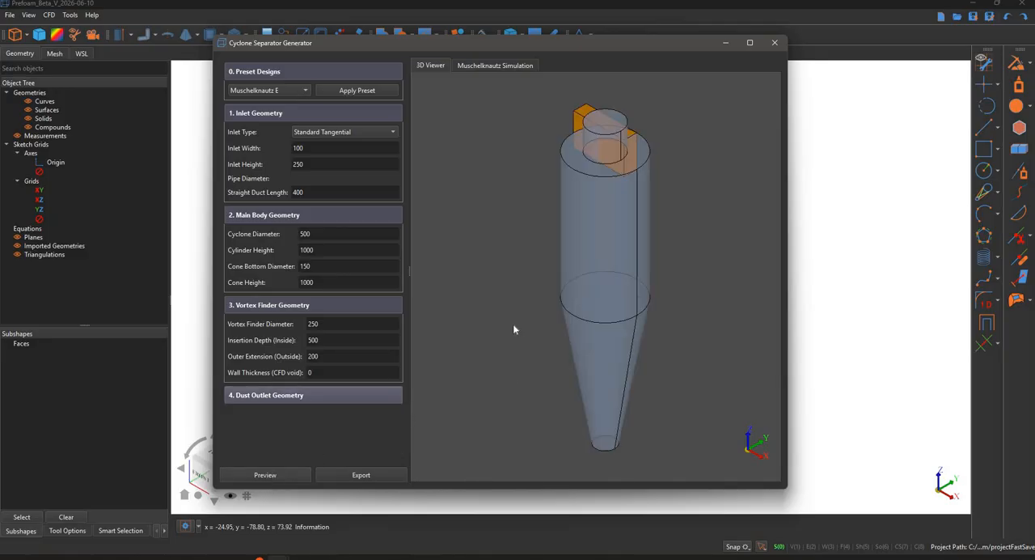
- Export the previewed cyclone body and inlet to the model as solids and close the cyclone generator
{"action": "middle_click_drag", "start_coordinate": [526, 330], "coordinate": [388, 474]}
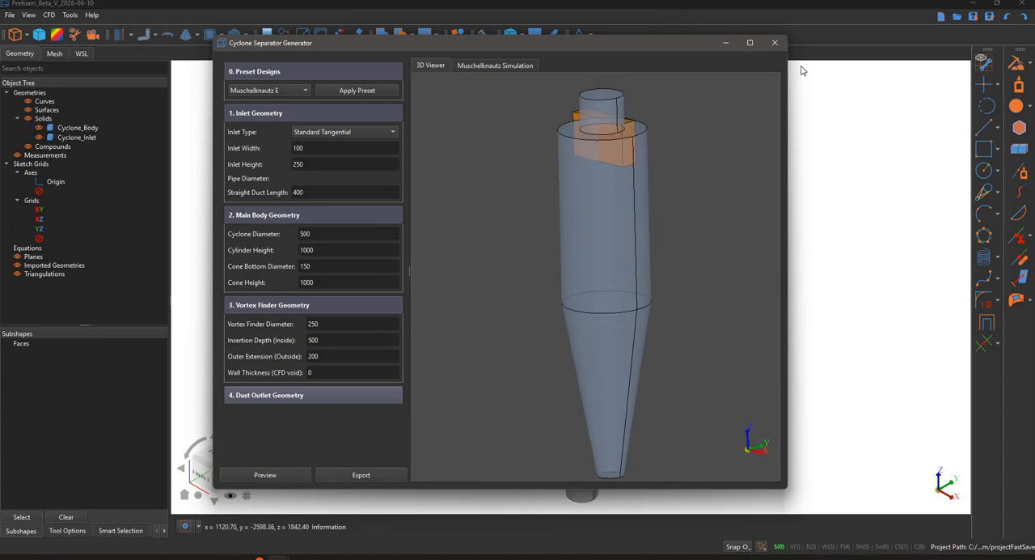
{"action": "left_click", "coordinate": [775, 43]}
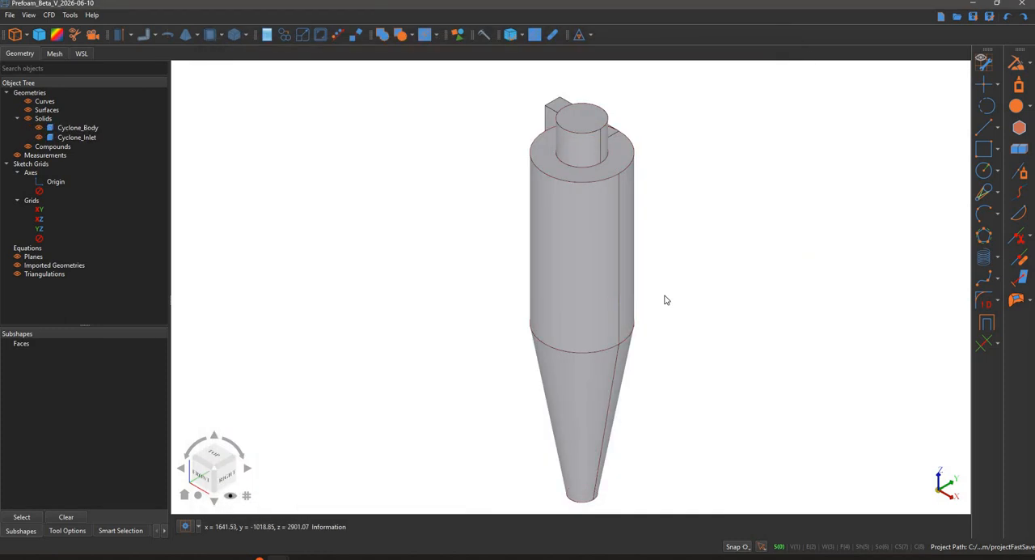
{"action": "scroll", "coordinate": [623, 273], "scroll_direction": "down", "scroll_amount": 1}
{"action": "middle_click_drag", "start_coordinate": [691, 318], "coordinate": [652, 296]}
{"action": "scroll", "coordinate": [653, 296], "scroll_direction": "up", "scroll_amount": 4}
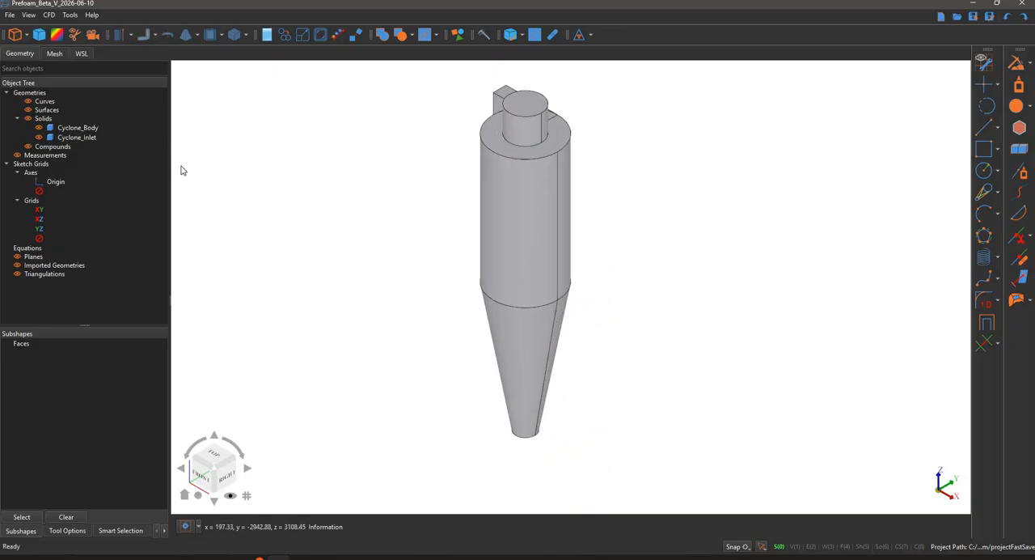
- Fuse the cyclone inlet and the cyclone body into one solid with Unify Same Domain enabled
{"action": "left_click", "coordinate": [92, 139]}
{"action": "left_click", "coordinate": [451, 174]}
{"action": "mouse_move", "coordinate": [440, 241]}
{"action": "middle_mouse_down"}
{"action": "mouse_move", "coordinate": [462, 307]}
{"action": "mouse_move", "coordinate": [437, 310]}
{"action": "mouse_move", "coordinate": [453, 233]}
{"action": "mouse_move", "coordinate": [428, 277]}
{"action": "mouse_move", "coordinate": [437, 259]}
{"action": "middle_mouse_up"}
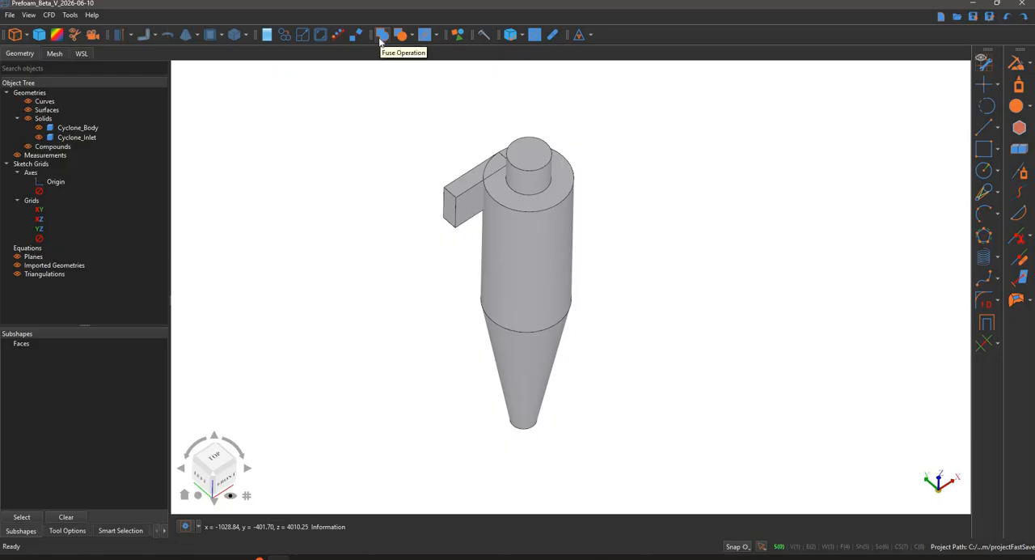
{"action": "left_click", "coordinate": [526, 185]}
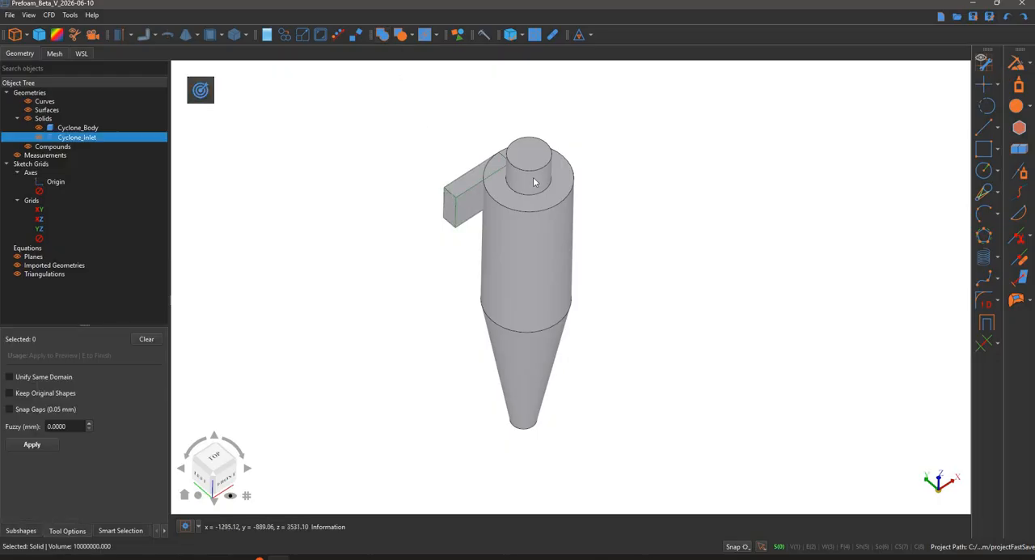
{"action": "left_click", "coordinate": [526, 183]}
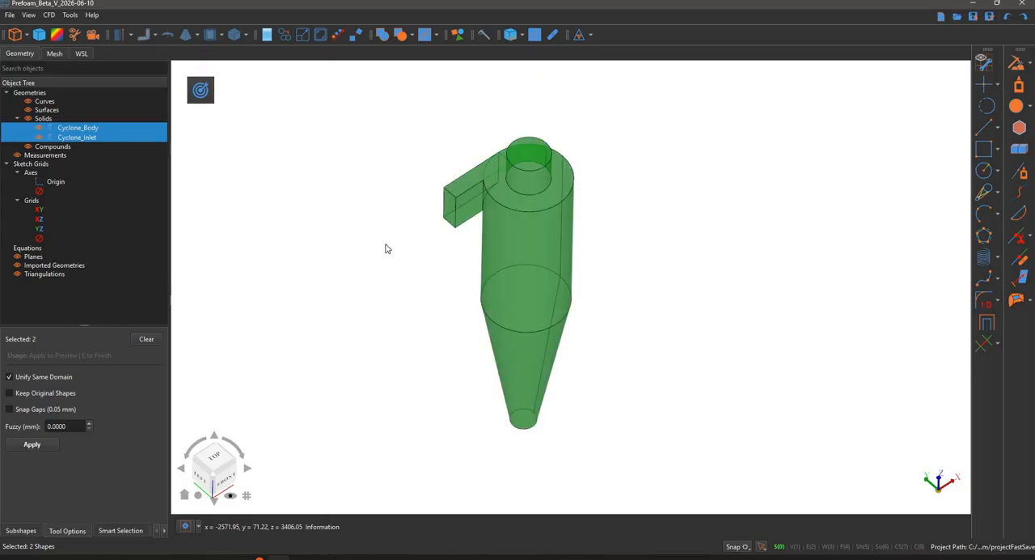
{"action": "mouse_move", "coordinate": [364, 228]}
{"action": "middle_mouse_down"}
{"action": "mouse_move", "coordinate": [384, 222]}
{"action": "mouse_move", "coordinate": [343, 274]}
{"action": "mouse_move", "coordinate": [380, 232]}
{"action": "middle_mouse_up"}
{"action": "middle_click_drag", "start_coordinate": [479, 190], "coordinate": [488, 186]}
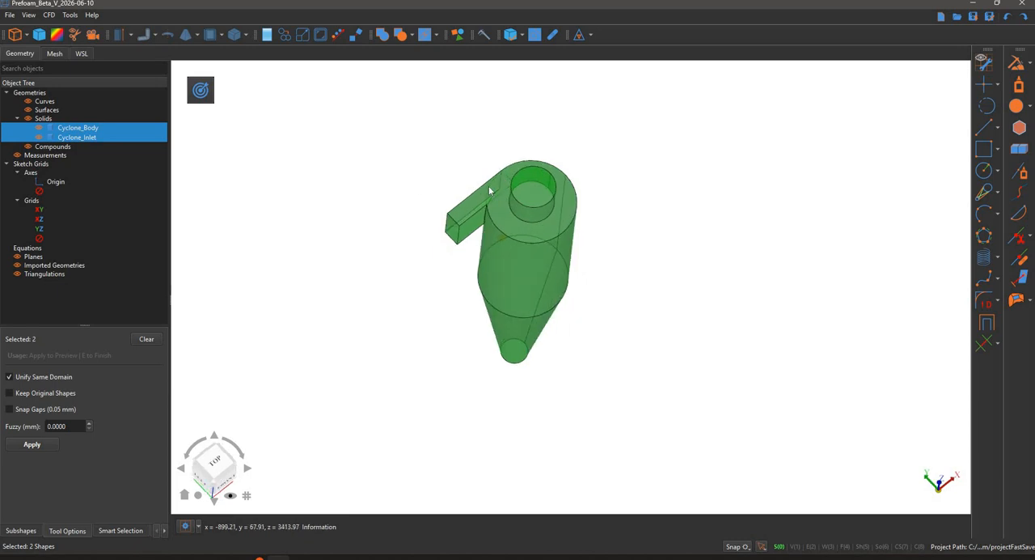
{"action": "middle_click_drag", "start_coordinate": [368, 209], "coordinate": [413, 199]}
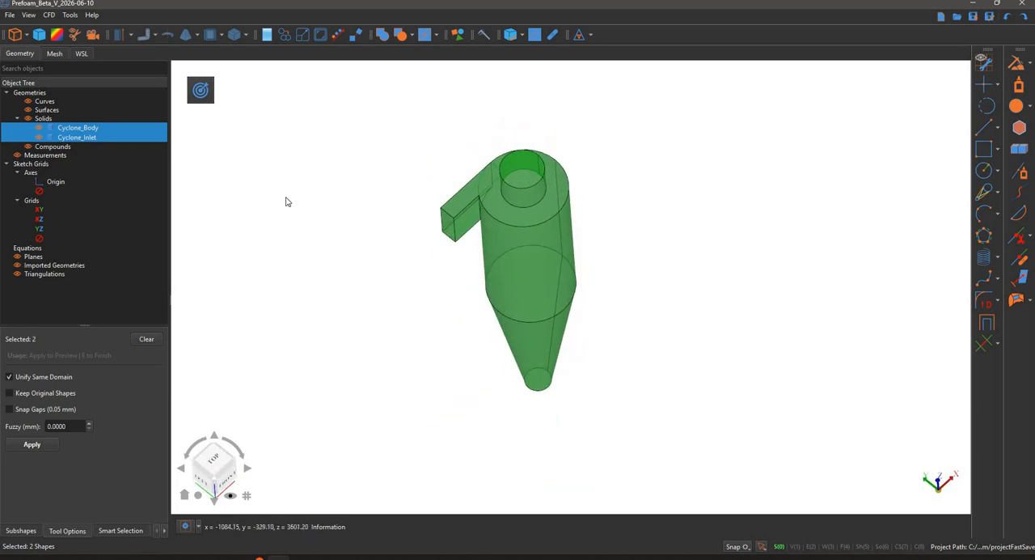
{"action": "key", "text": "e"}
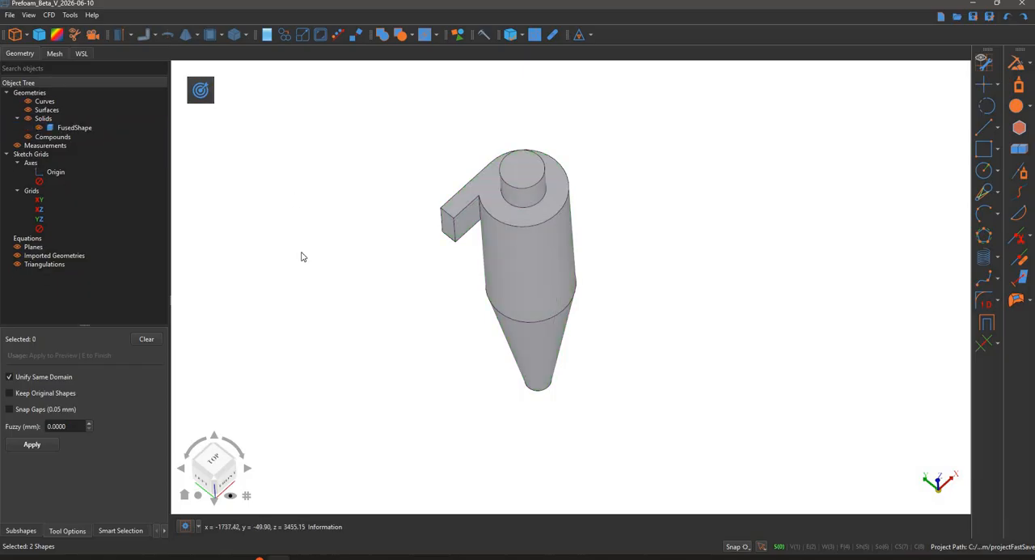
- Start Cut with Surface and choose the fused cyclone solid as the target
{"action": "middle_click_drag", "start_coordinate": [337, 191], "coordinate": [366, 281]}
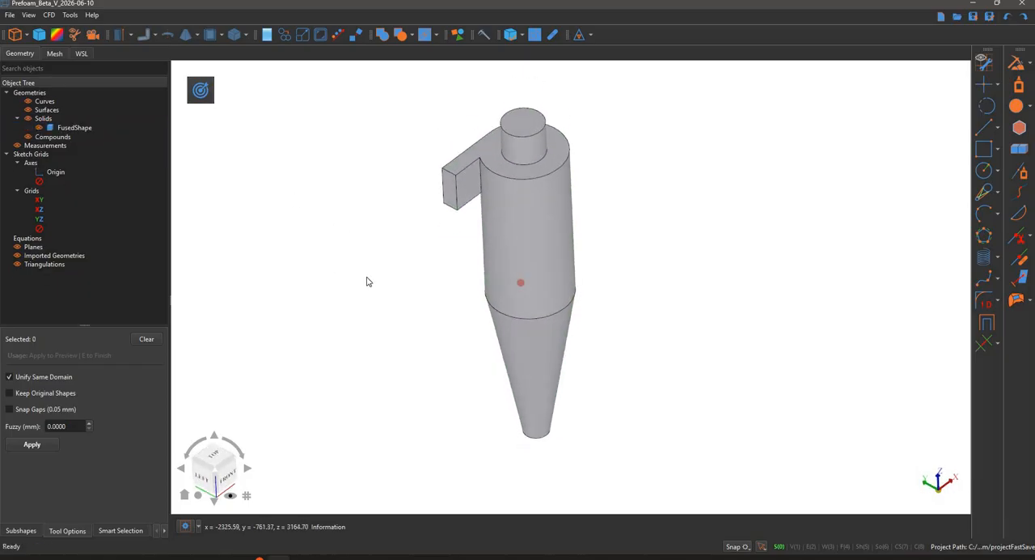
{"action": "middle_click_drag", "start_coordinate": [388, 169], "coordinate": [429, 295]}
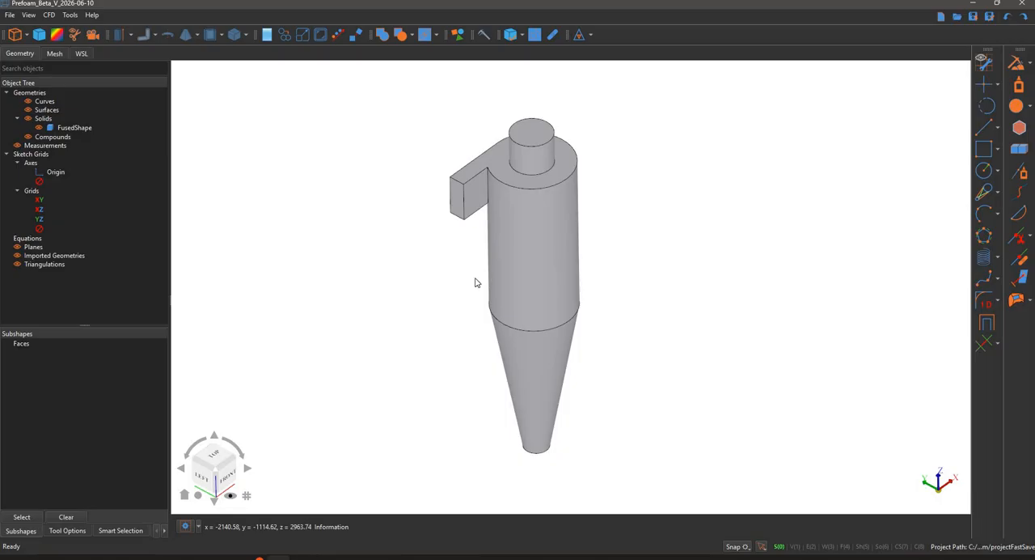
{"action": "middle_click_drag", "start_coordinate": [417, 257], "coordinate": [462, 187]}
{"action": "left_click", "coordinate": [454, 189]}
{"action": "left_click", "coordinate": [460, 245]}
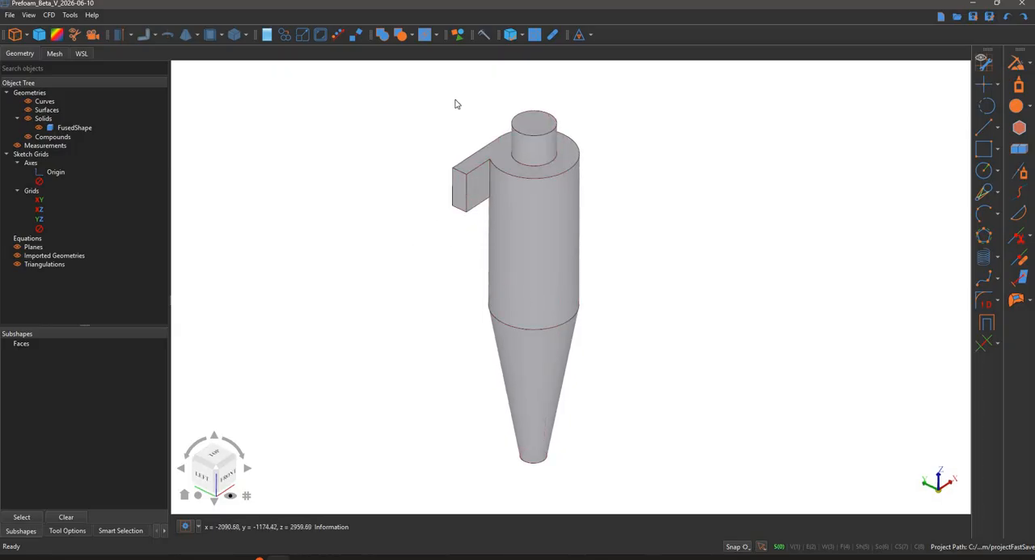
{"action": "left_click", "coordinate": [412, 37]}
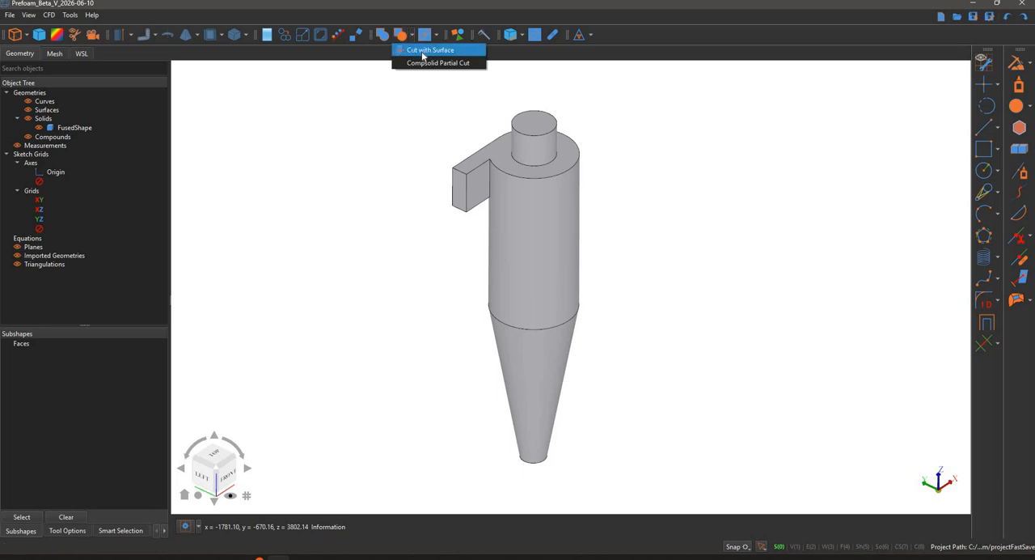
{"action": "left_click", "coordinate": [423, 50]}
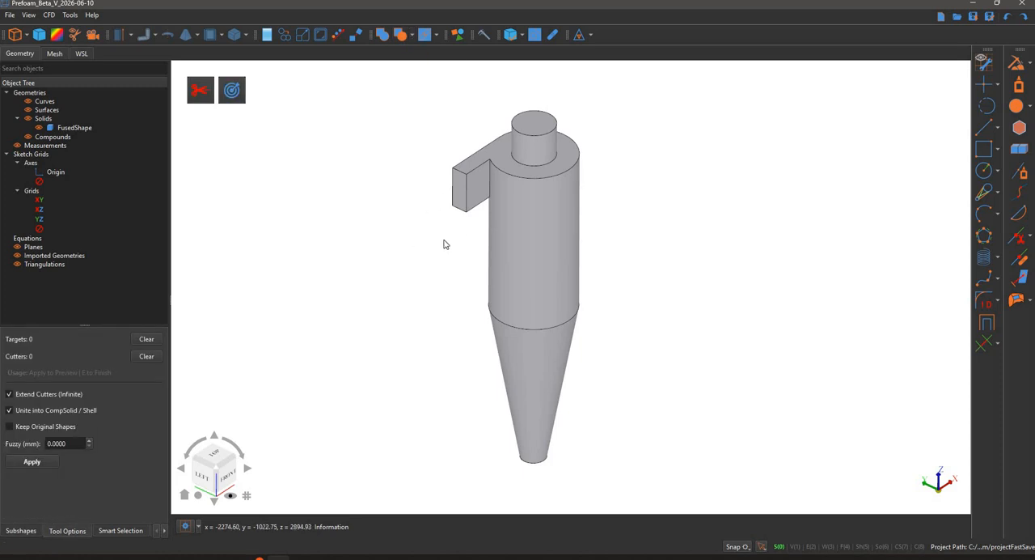
{"action": "left_click", "coordinate": [545, 207]}
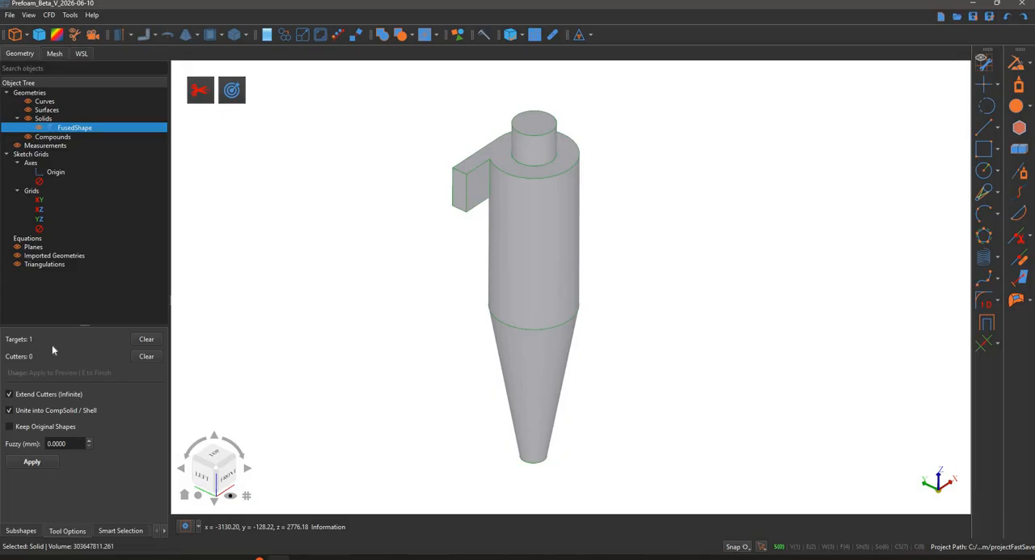
- Split the solid using the main cylinder's outer face as an extended cutter, with Unite into CompSolid / Shell turned off
{"action": "left_click", "coordinate": [737, 511]}
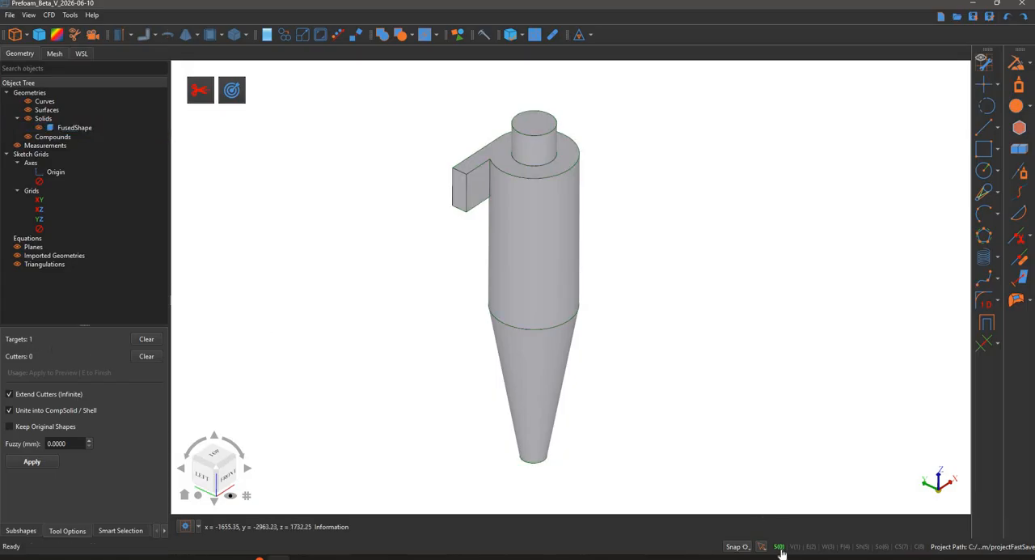
{"action": "left_click", "coordinate": [845, 547]}
{"action": "left_click", "coordinate": [508, 251]}
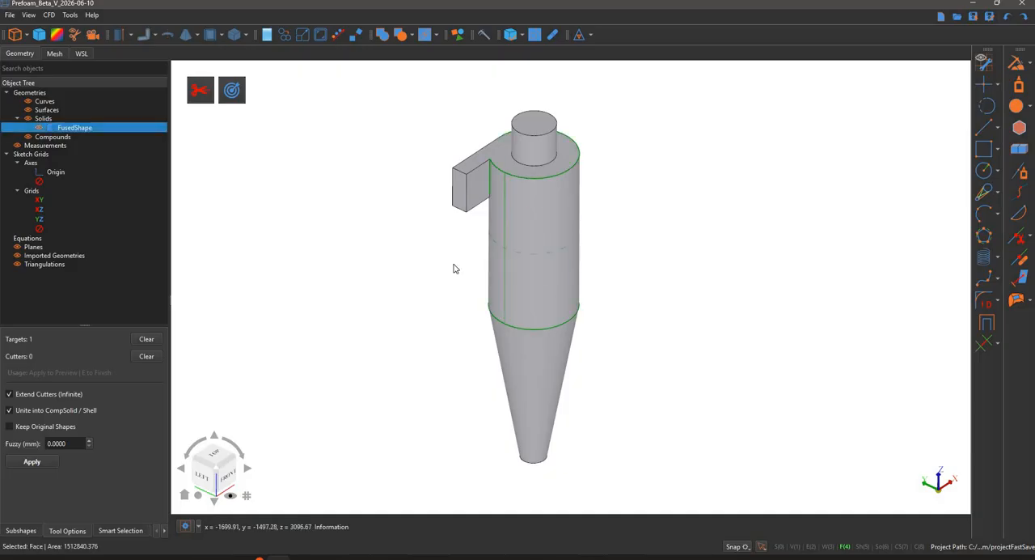
{"action": "left_click", "coordinate": [200, 90]}
{"action": "left_click", "coordinate": [374, 312]}
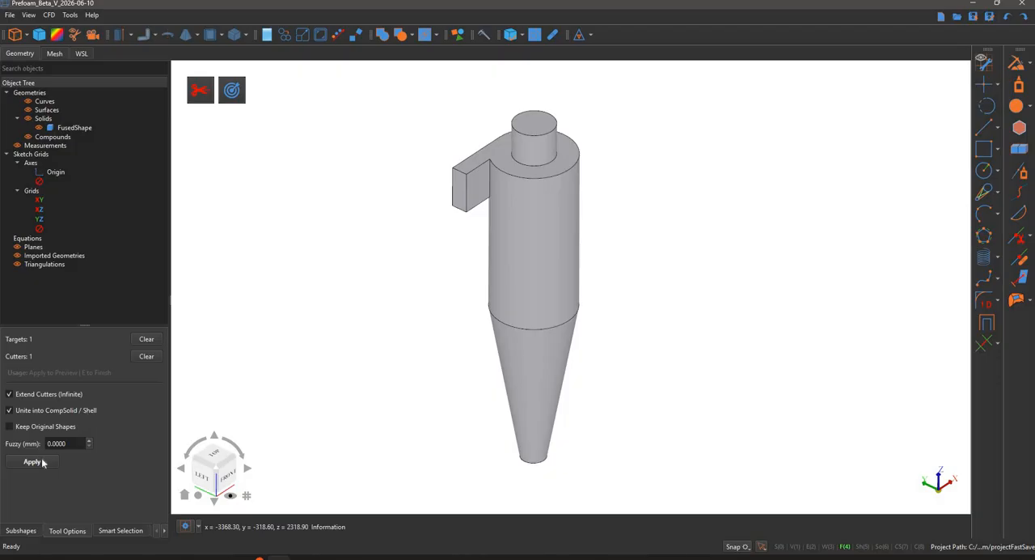
{"action": "mouse_move", "coordinate": [347, 281]}
{"action": "middle_mouse_down"}
{"action": "mouse_move", "coordinate": [351, 254]}
{"action": "mouse_move", "coordinate": [454, 121]}
{"action": "mouse_move", "coordinate": [377, 224]}
{"action": "mouse_move", "coordinate": [382, 289]}
{"action": "mouse_move", "coordinate": [351, 310]}
{"action": "mouse_move", "coordinate": [361, 326]}
{"action": "mouse_move", "coordinate": [359, 249]}
{"action": "mouse_move", "coordinate": [329, 245]}
{"action": "mouse_move", "coordinate": [347, 272]}
{"action": "middle_mouse_up"}
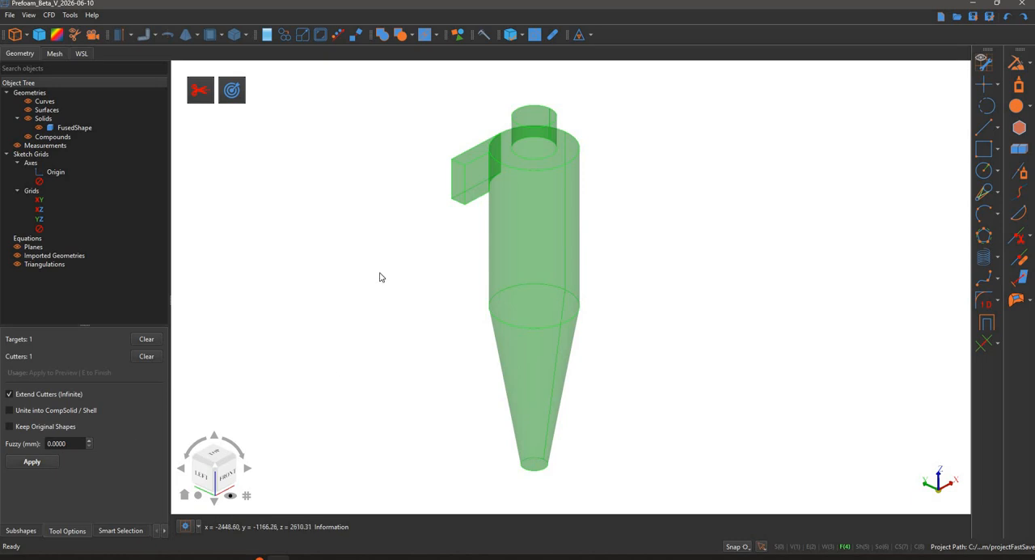
{"action": "middle_click_drag", "start_coordinate": [381, 277], "coordinate": [380, 277]}
{"action": "key", "text": "e"}
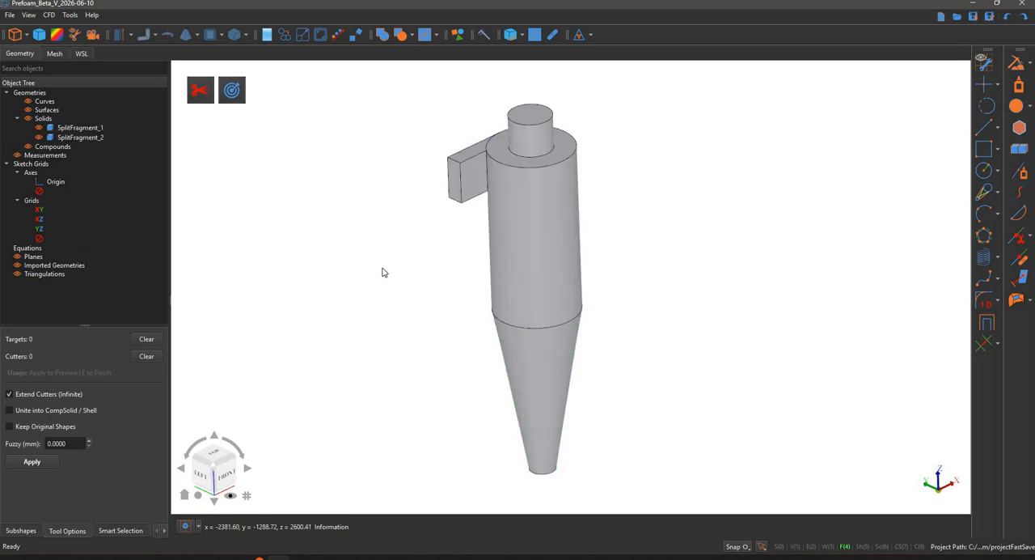
- Hide the inlet duct fragment, SplitFragment_1, and examine the inlet face on the cylinder wall
{"action": "middle_click_drag", "start_coordinate": [313, 202], "coordinate": [607, 148]}
{"action": "scroll", "coordinate": [608, 148], "scroll_direction": "up", "scroll_amount": 2}
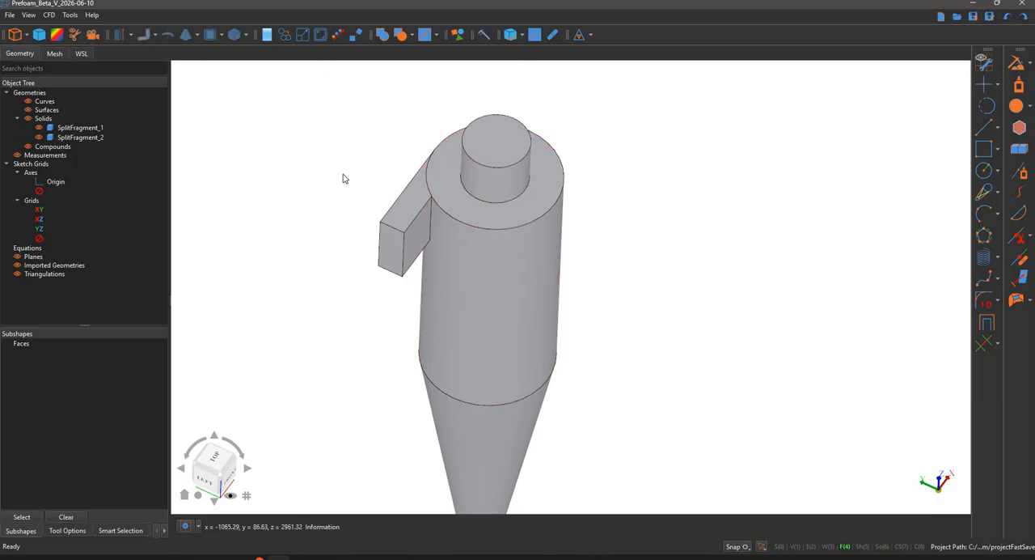
{"action": "middle_click_drag", "start_coordinate": [288, 199], "coordinate": [298, 174]}
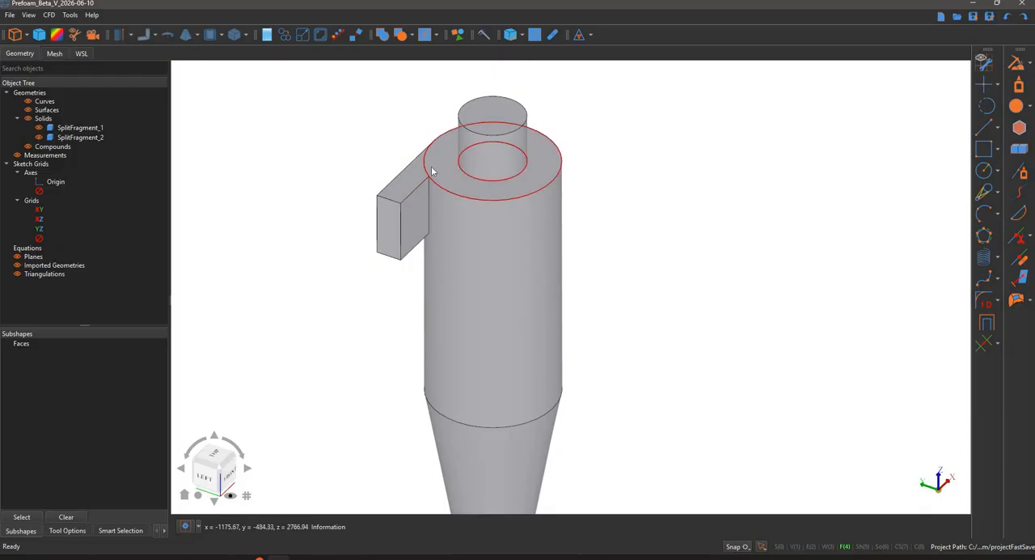
{"action": "left_click", "coordinate": [38, 128]}
{"action": "middle_click_drag", "start_coordinate": [344, 147], "coordinate": [513, 224]}
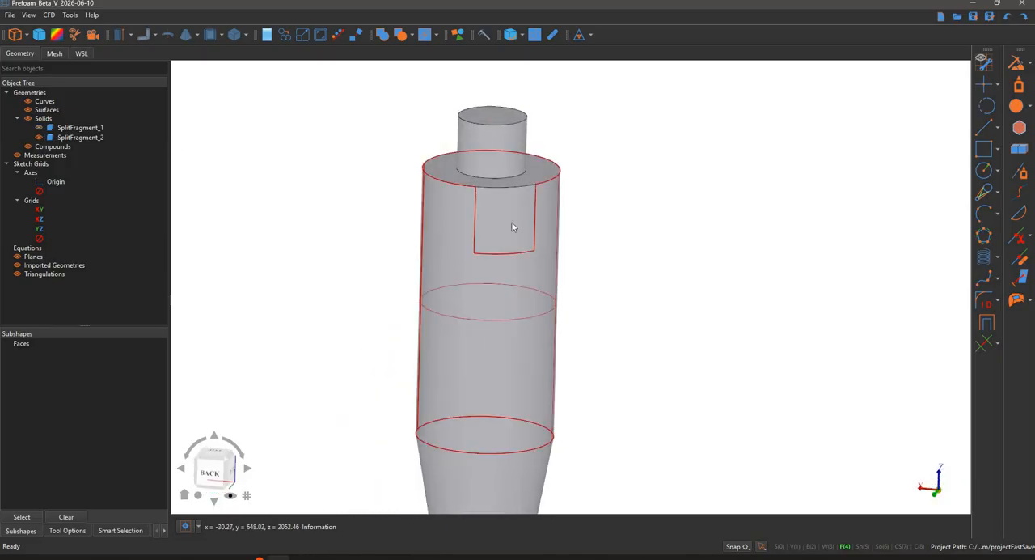
{"action": "middle_click_drag", "start_coordinate": [622, 286], "coordinate": [520, 239]}
{"action": "scroll", "coordinate": [600, 257], "scroll_direction": "down", "scroll_amount": 4}
{"action": "middle_click_drag", "start_coordinate": [664, 276], "coordinate": [668, 210]}
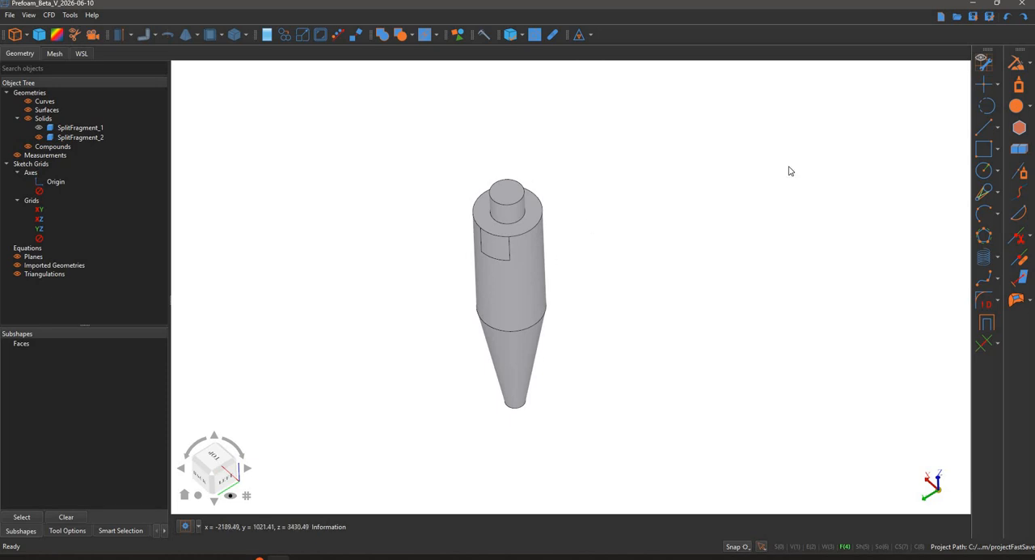
- Place a sketch grid on the top face of the vortex finder and align the view to the grid
{"action": "left_click", "coordinate": [975, 77]}
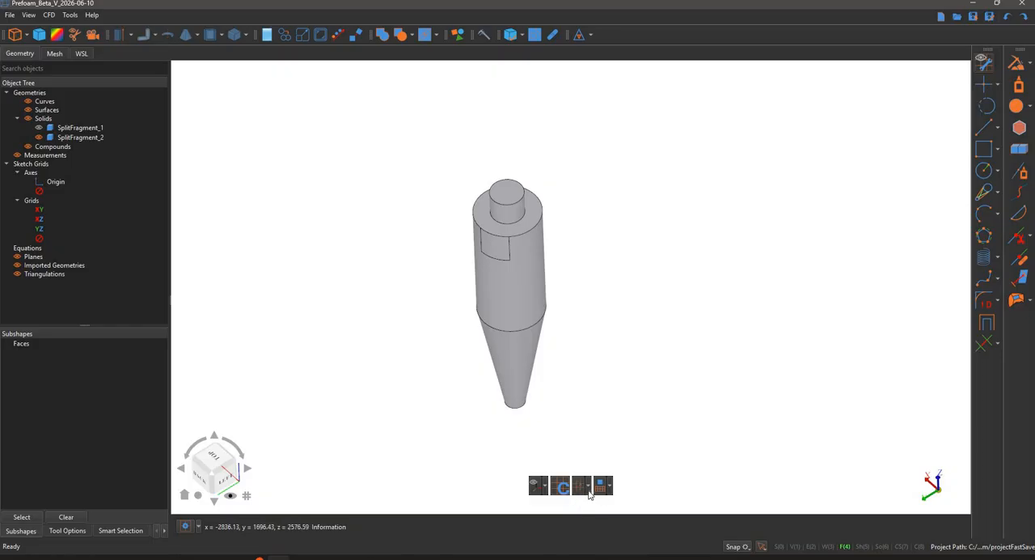
{"action": "left_click", "coordinate": [589, 491]}
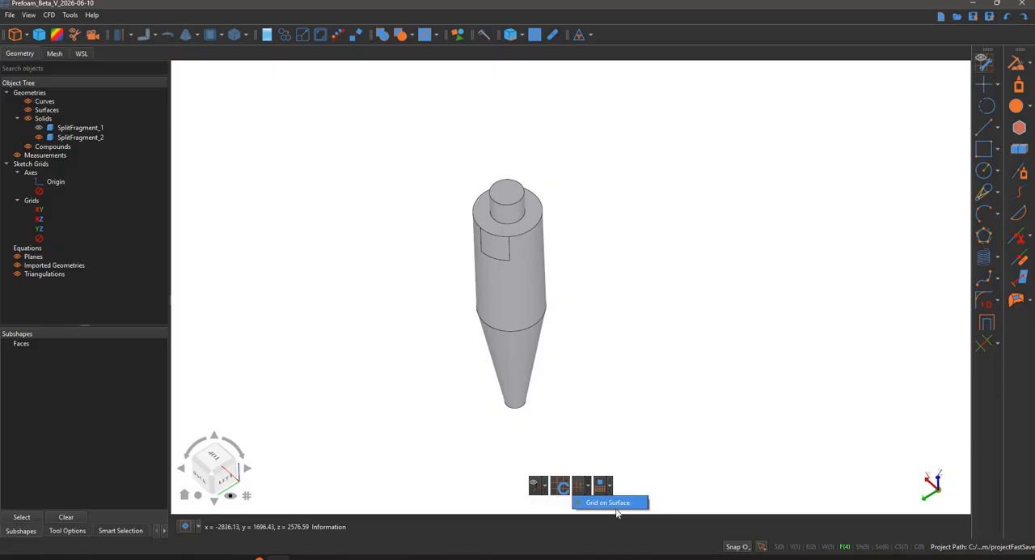
{"action": "left_click", "coordinate": [616, 510]}
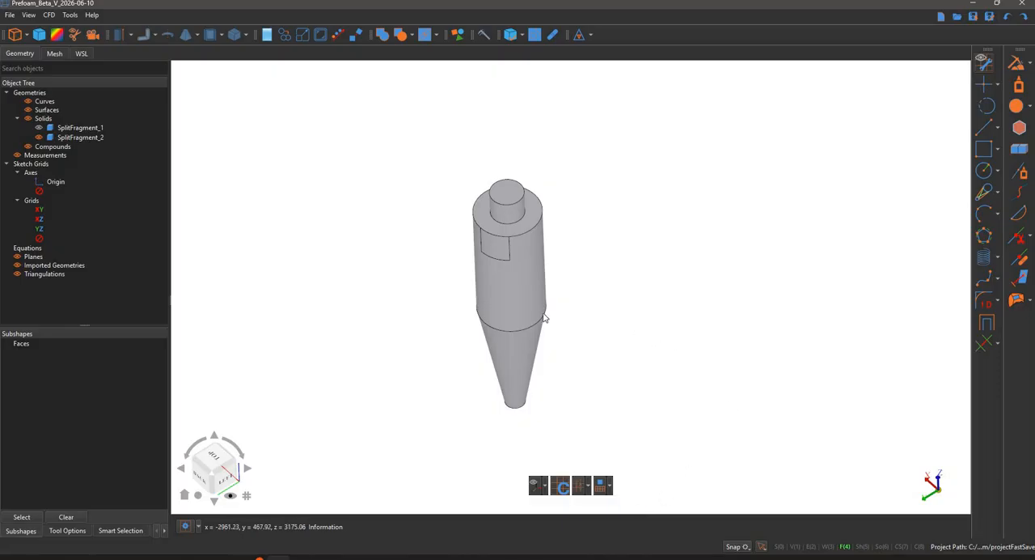
{"action": "left_click", "coordinate": [499, 192]}
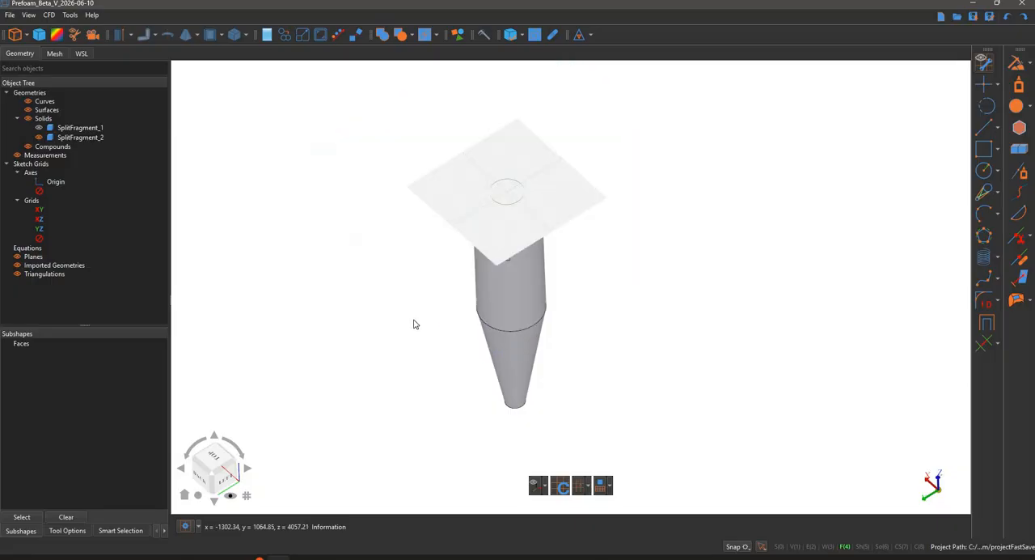
{"action": "left_click", "coordinate": [248, 495]}
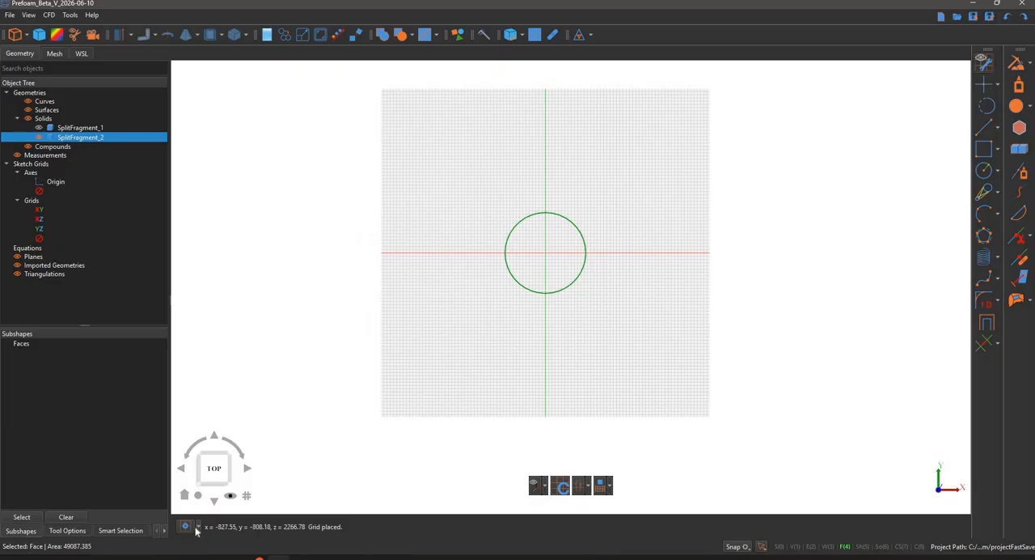
- Set the sketch grid spacing to 10
{"action": "left_click", "coordinate": [227, 494]}
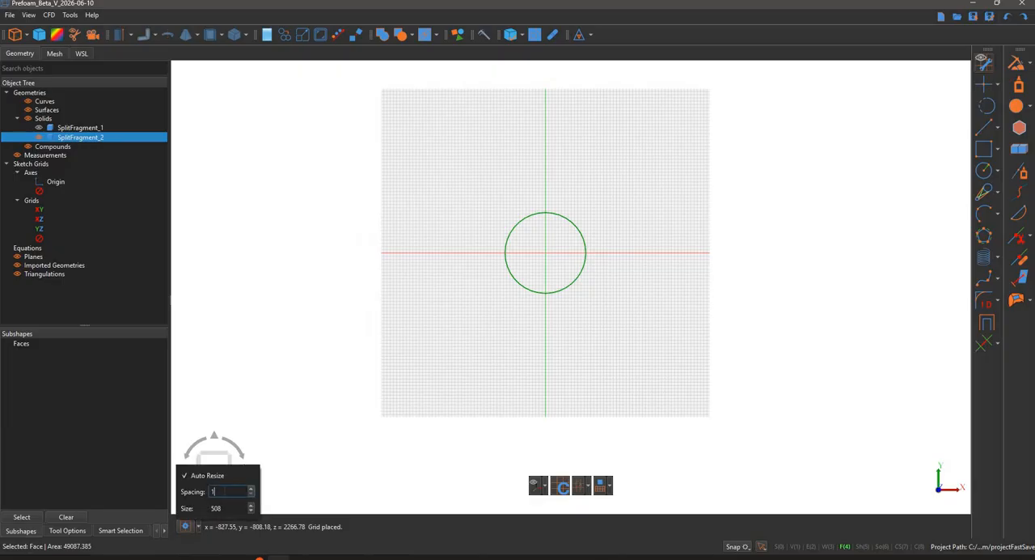
{"action": "type", "text": "0"}
{"action": "left_click", "coordinate": [684, 299]}
{"action": "scroll", "coordinate": [687, 298], "scroll_direction": "up", "scroll_amount": 2}
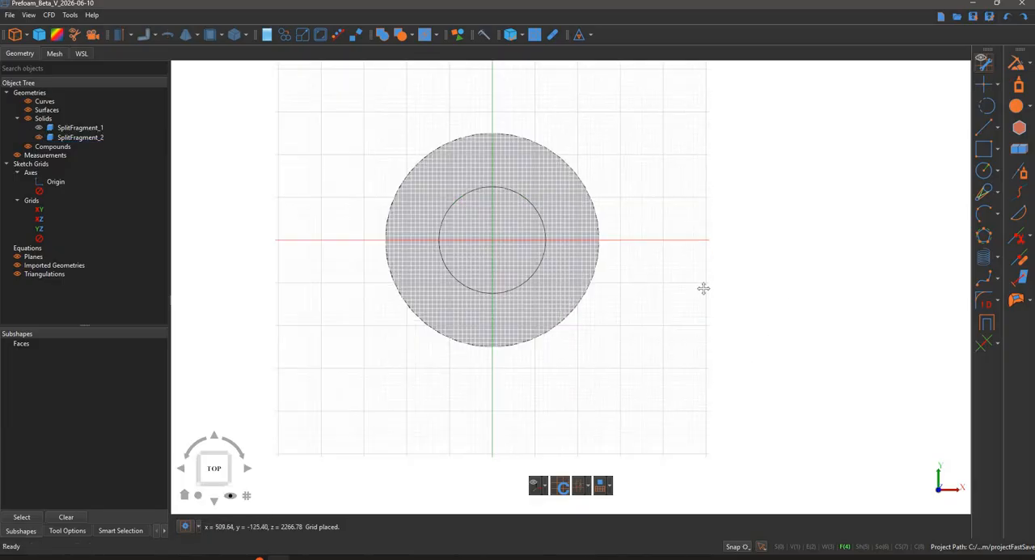
{"action": "scroll", "coordinate": [728, 324], "scroll_direction": "up", "scroll_amount": 3}
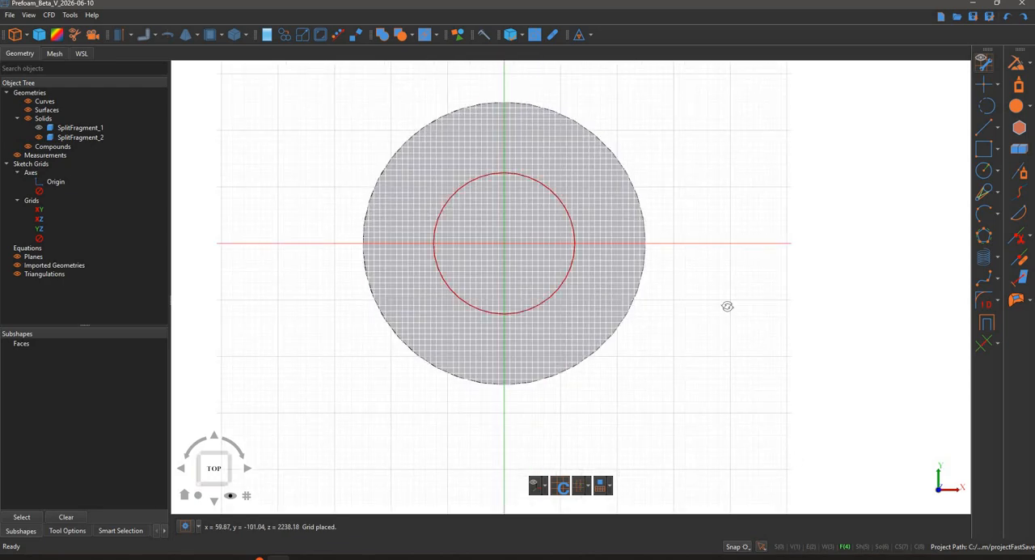
- Project the edges of SplitFragment_2 onto the sketch grid as reference curves, check them at an angle and realign the view to the grid
{"action": "mouse_move", "coordinate": [728, 199]}
{"action": "middle_mouse_down"}
{"action": "mouse_move", "coordinate": [708, 235]}
{"action": "mouse_move", "coordinate": [712, 268]}
{"action": "mouse_move", "coordinate": [647, 368]}
{"action": "middle_mouse_up"}
{"action": "key", "text": "t"}
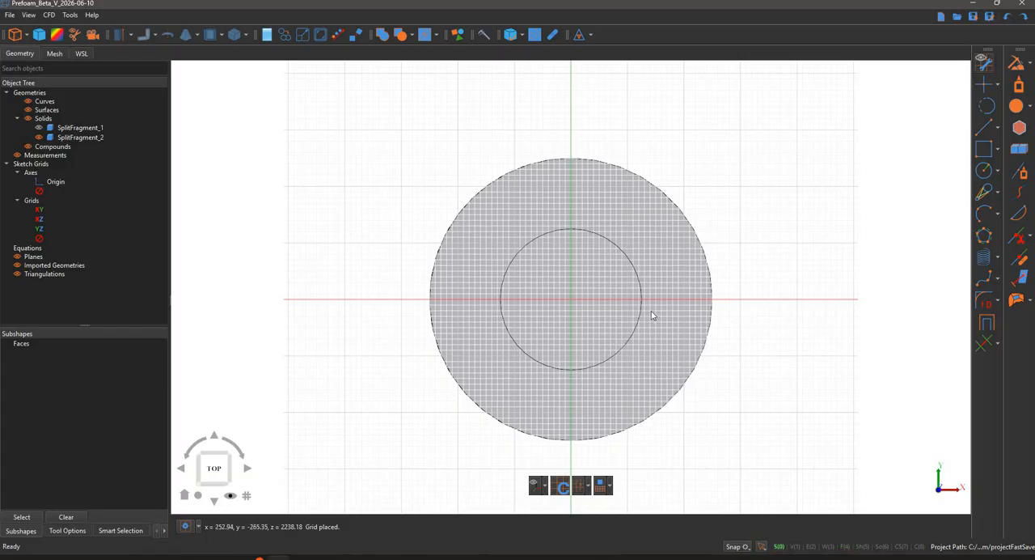
{"action": "left_click", "coordinate": [723, 288]}
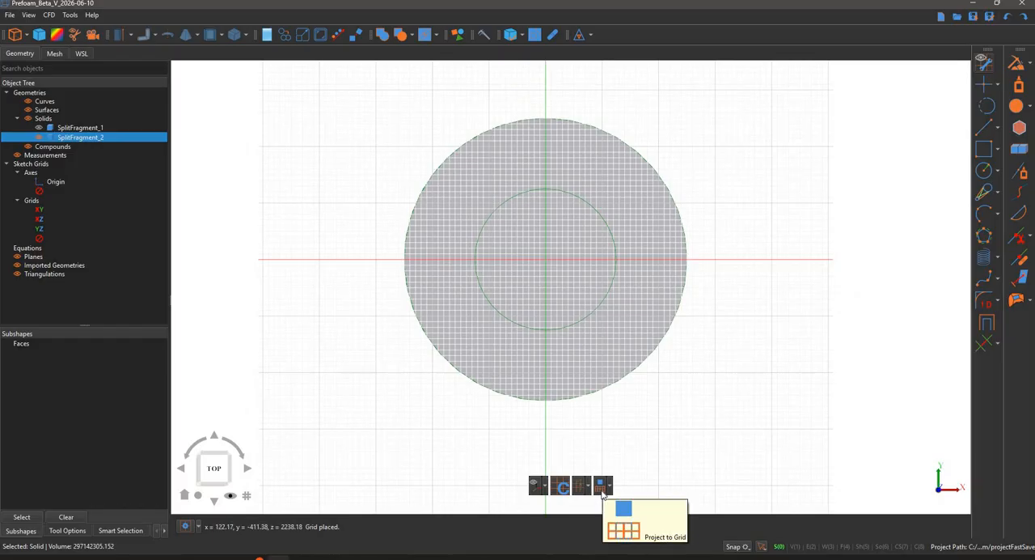
{"action": "left_click", "coordinate": [691, 410]}
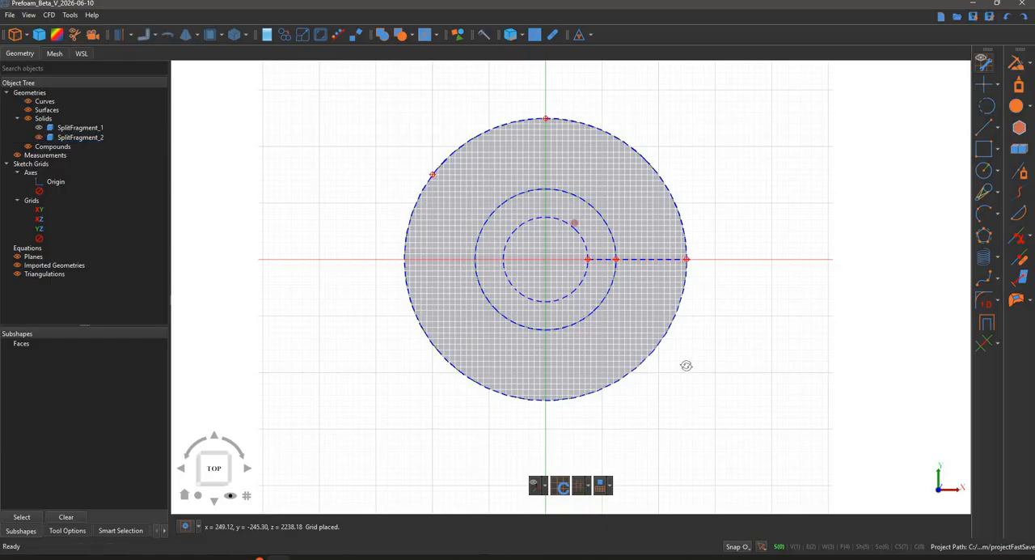
{"action": "mouse_move", "coordinate": [686, 365]}
{"action": "middle_mouse_down"}
{"action": "mouse_move", "coordinate": [671, 398]}
{"action": "mouse_move", "coordinate": [712, 437]}
{"action": "mouse_move", "coordinate": [683, 405]}
{"action": "mouse_move", "coordinate": [692, 367]}
{"action": "middle_mouse_up"}
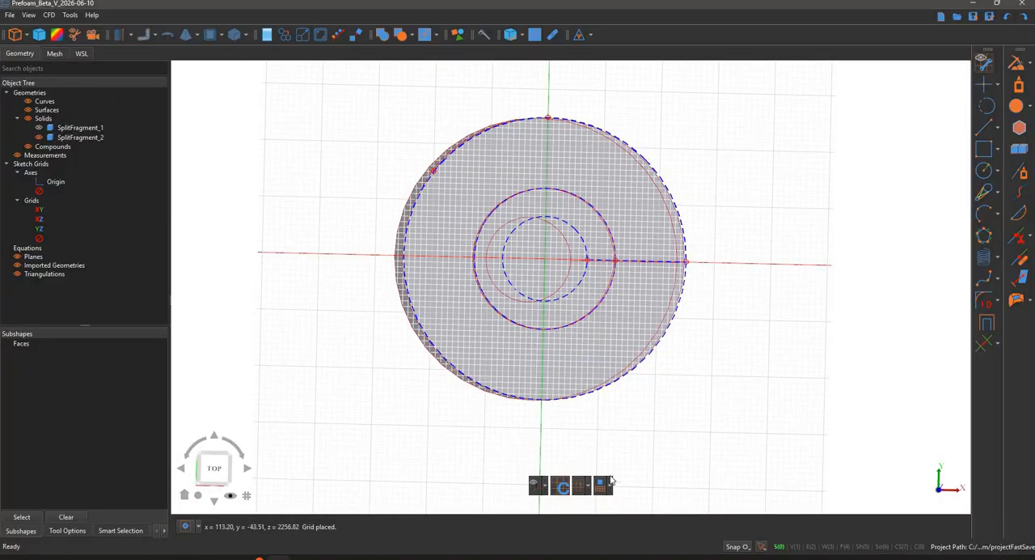
{"action": "left_click", "coordinate": [603, 488]}
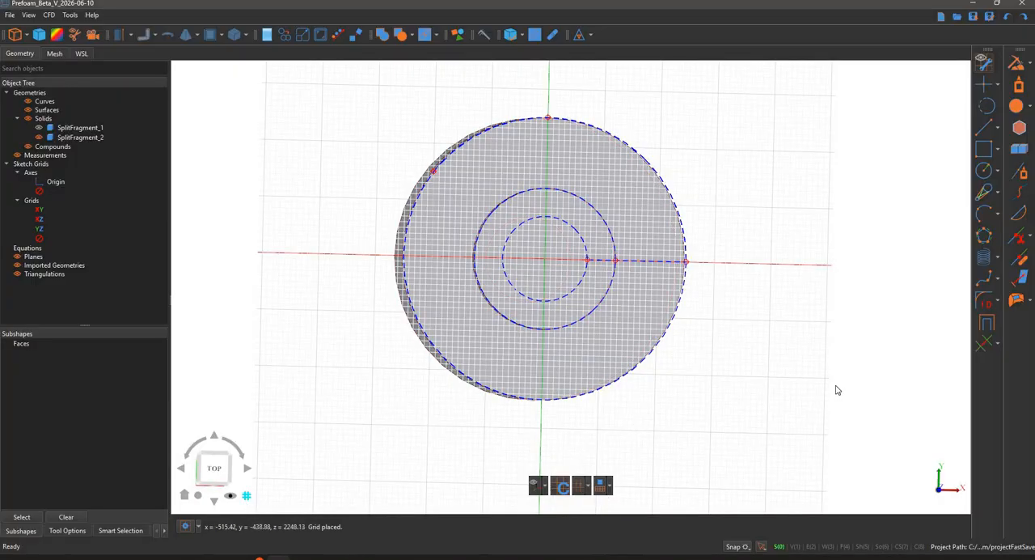
{"action": "mouse_move", "coordinate": [816, 365]}
{"action": "middle_mouse_down"}
{"action": "mouse_move", "coordinate": [811, 320]}
{"action": "mouse_move", "coordinate": [805, 334]}
{"action": "middle_mouse_up"}
{"action": "scroll", "coordinate": [779, 304], "scroll_direction": "up", "scroll_amount": 2}
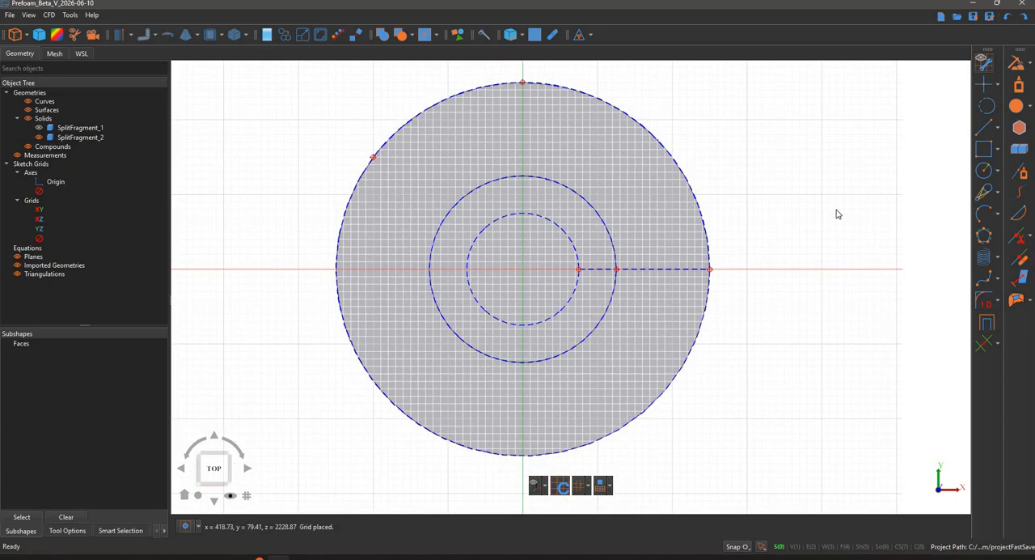
- Draw a 50 by 50 center point rectangle at the grid origin, inside the projected circles
{"action": "left_click", "coordinate": [998, 150]}
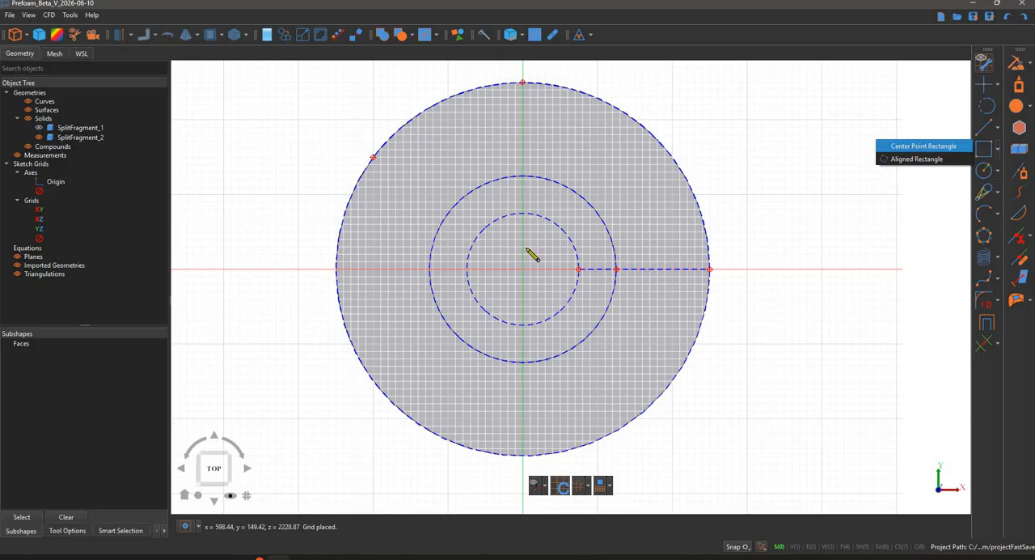
{"action": "scroll", "coordinate": [522, 279], "scroll_direction": "up", "scroll_amount": 5}
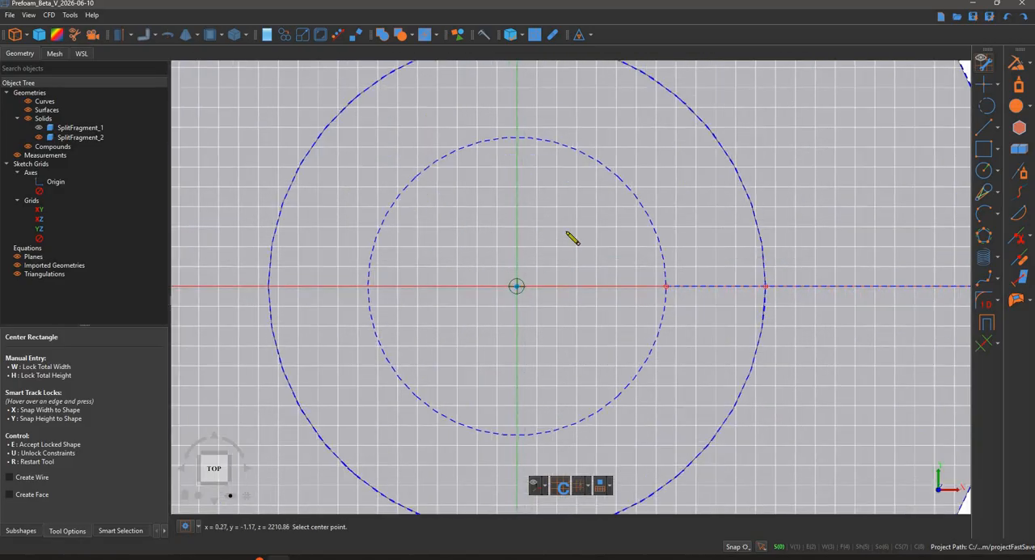
{"action": "left_click", "coordinate": [517, 287]}
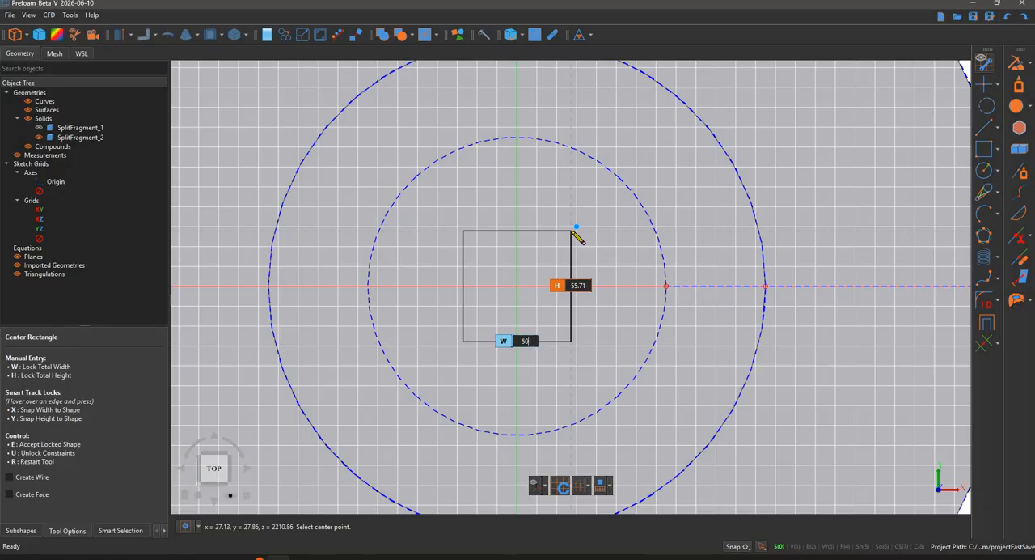
{"action": "key", "text": "Return"}
{"action": "type", "text": "50"}
{"action": "key", "text": "Return"}
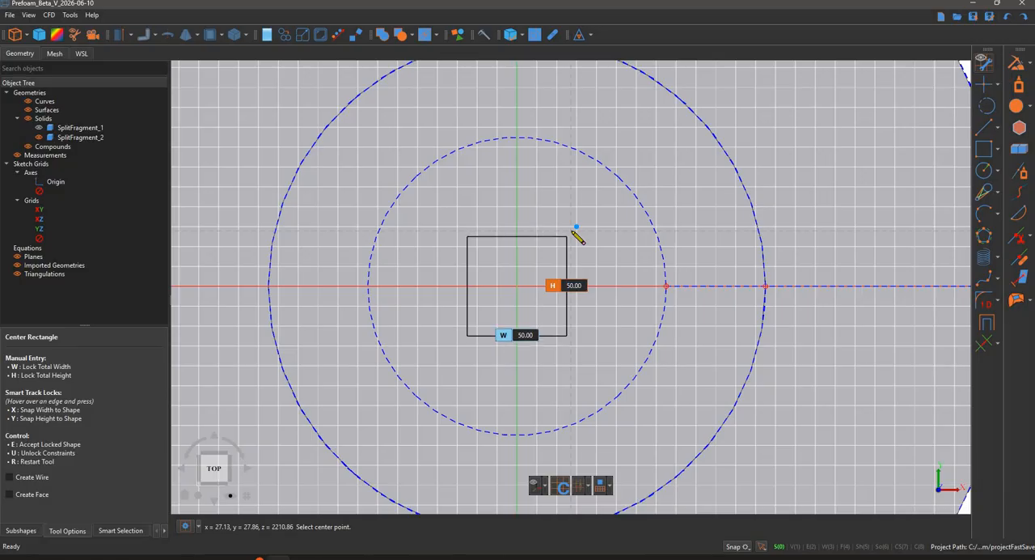
{"action": "key", "text": "e"}
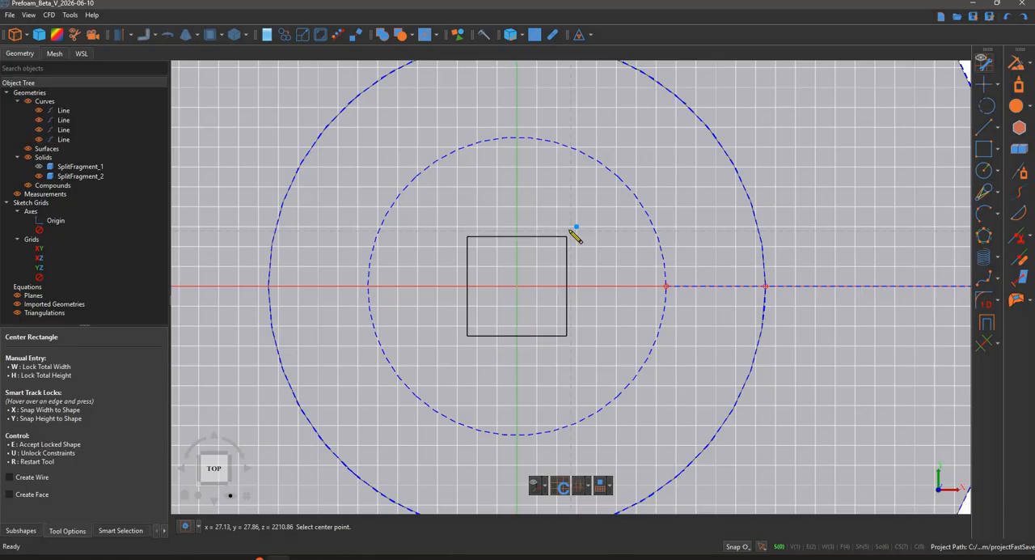
{"action": "key", "text": "Escape"}
{"action": "left_click", "coordinate": [520, 238]}
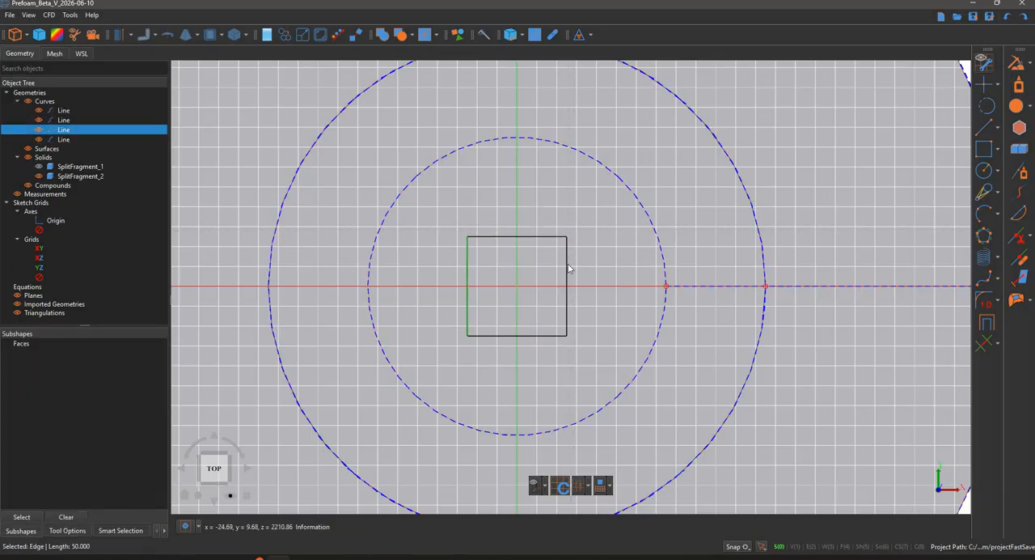
{"action": "left_click", "coordinate": [568, 264]}
- Draw a vertical line from the midpoint of the square's upper edge to the topmost point of the outer circle
{"action": "scroll", "coordinate": [568, 265], "scroll_direction": "down", "scroll_amount": 5}
{"action": "left_click", "coordinate": [985, 127]}
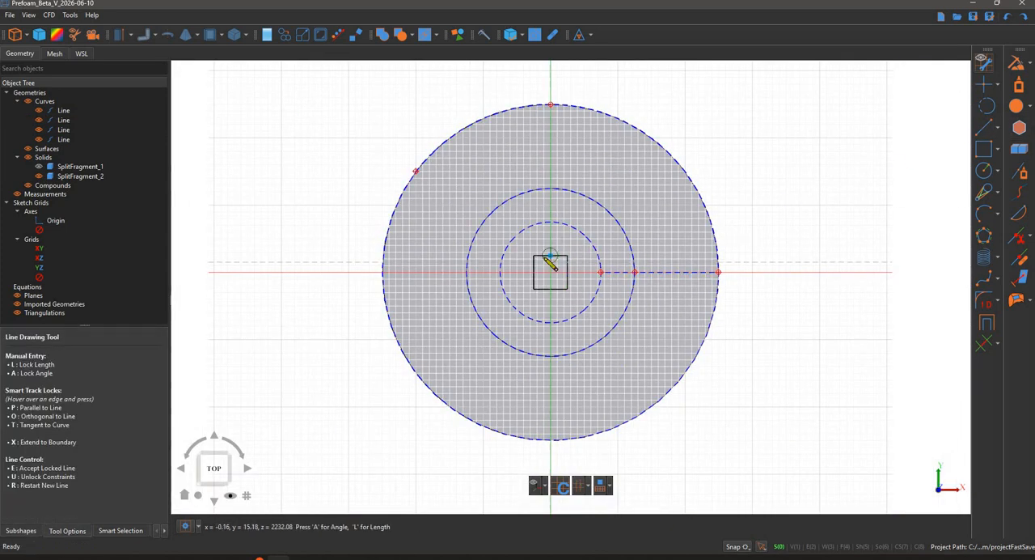
{"action": "scroll", "coordinate": [560, 268], "scroll_direction": "up", "scroll_amount": 2}
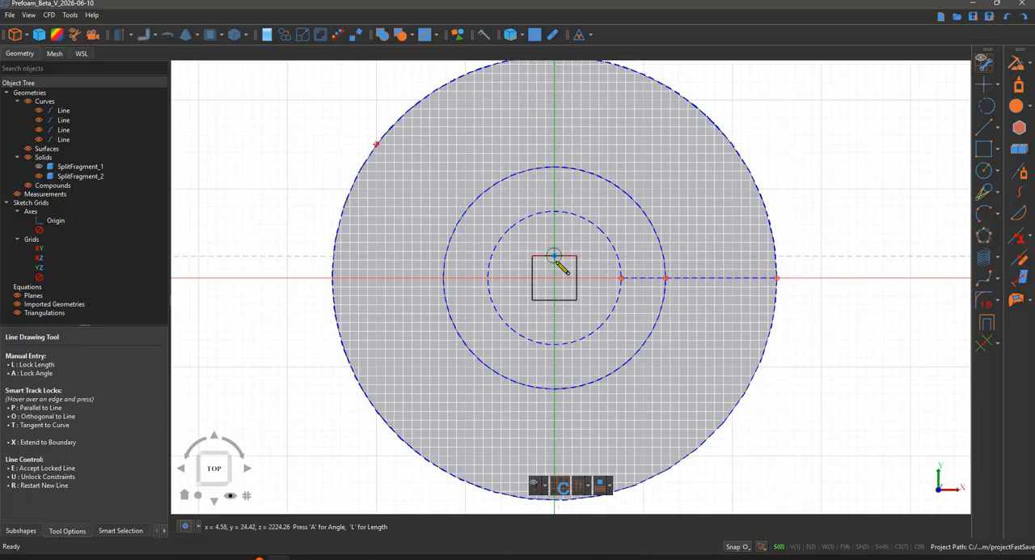
{"action": "scroll", "coordinate": [560, 268], "scroll_direction": "up", "scroll_amount": 1}
{"action": "scroll", "coordinate": [564, 269], "scroll_direction": "up", "scroll_amount": 2}
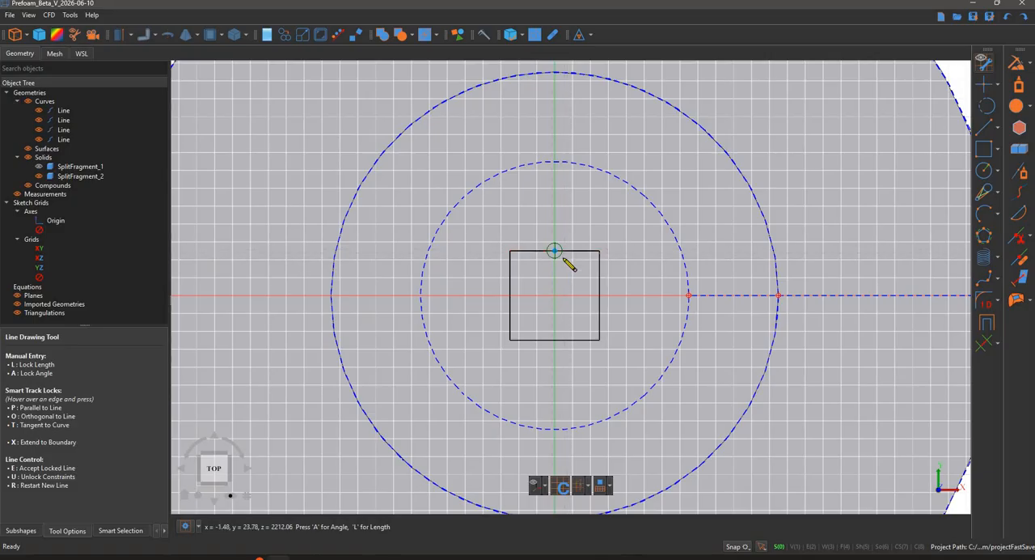
{"action": "left_click", "coordinate": [554, 251]}
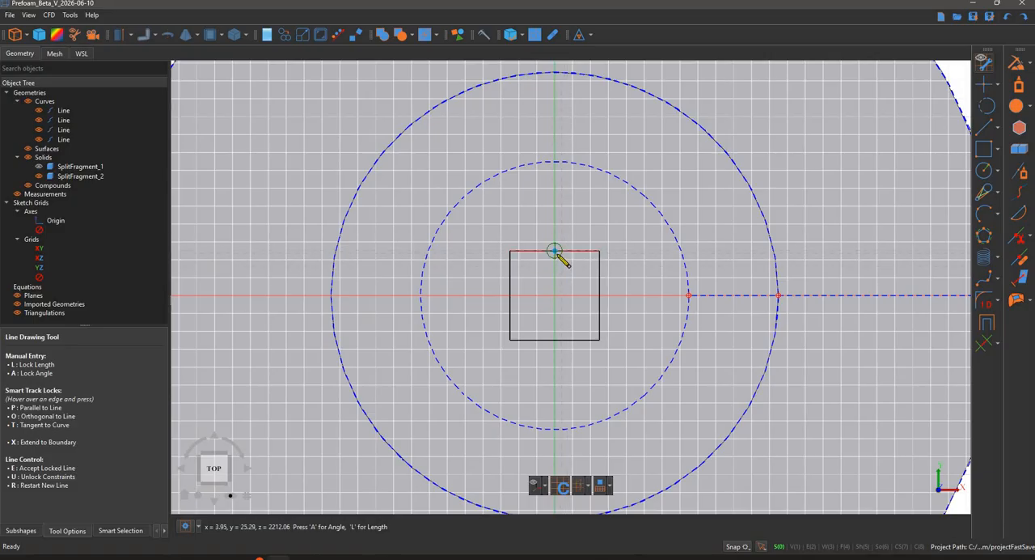
{"action": "scroll", "coordinate": [564, 269], "scroll_direction": "down", "scroll_amount": 2}
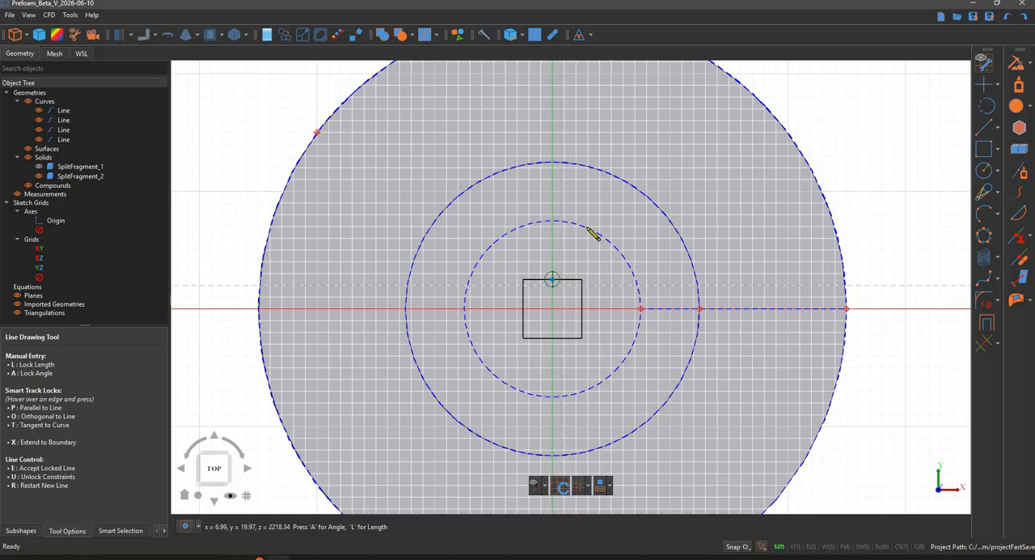
{"action": "middle_click_drag", "start_coordinate": [550, 272], "coordinate": [529, 358]}
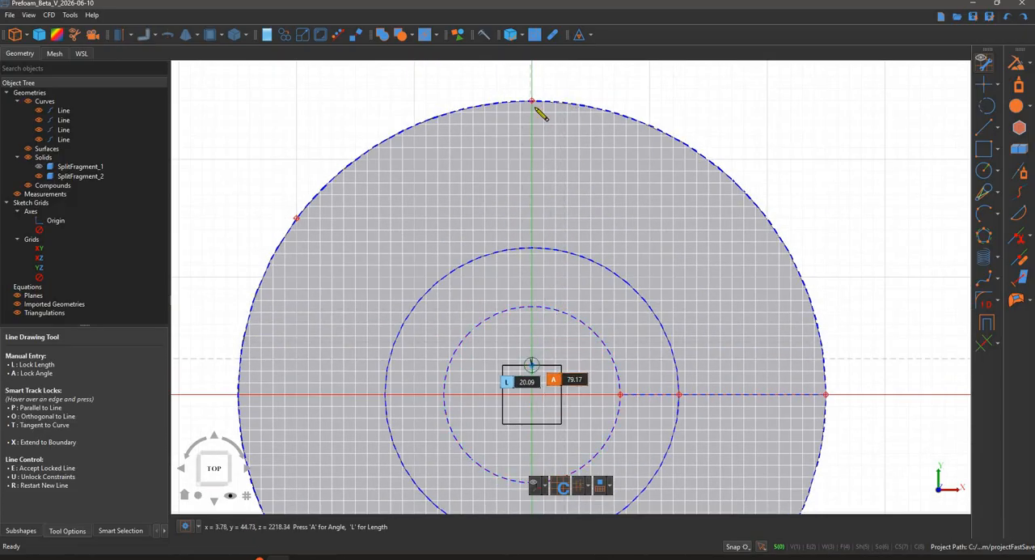
{"action": "left_click", "coordinate": [589, 200]}
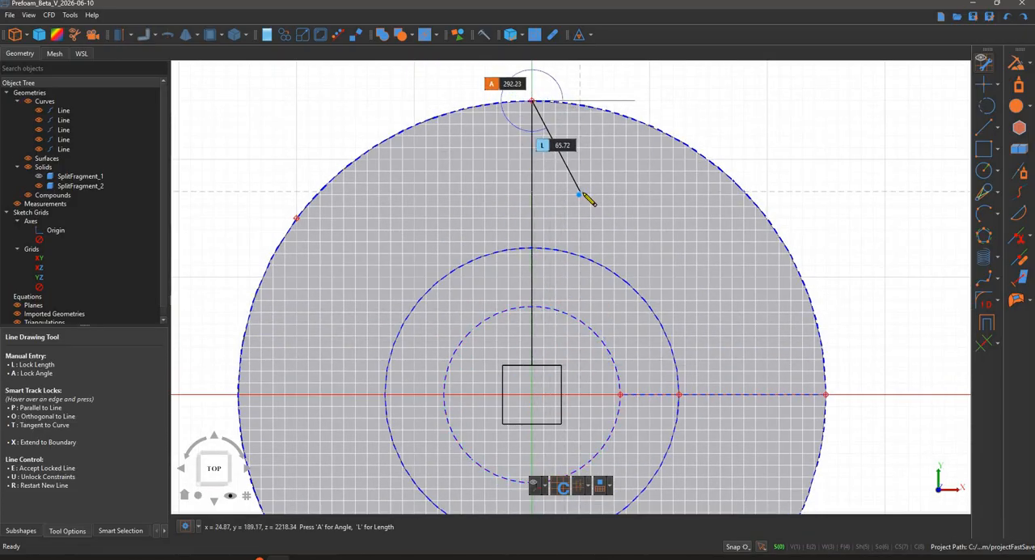
{"action": "key", "text": "r"}
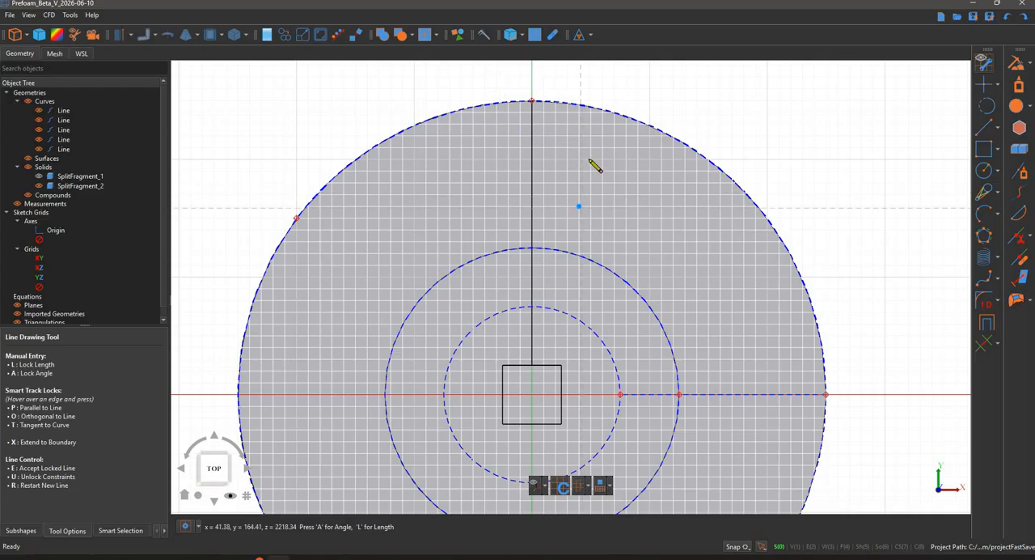
- Draw lines to the outer circle from the square's upper-left corner to the projected vertex, and horizontally from the left edge's midpoint
{"action": "middle_click_drag", "start_coordinate": [610, 247], "coordinate": [615, 176]}
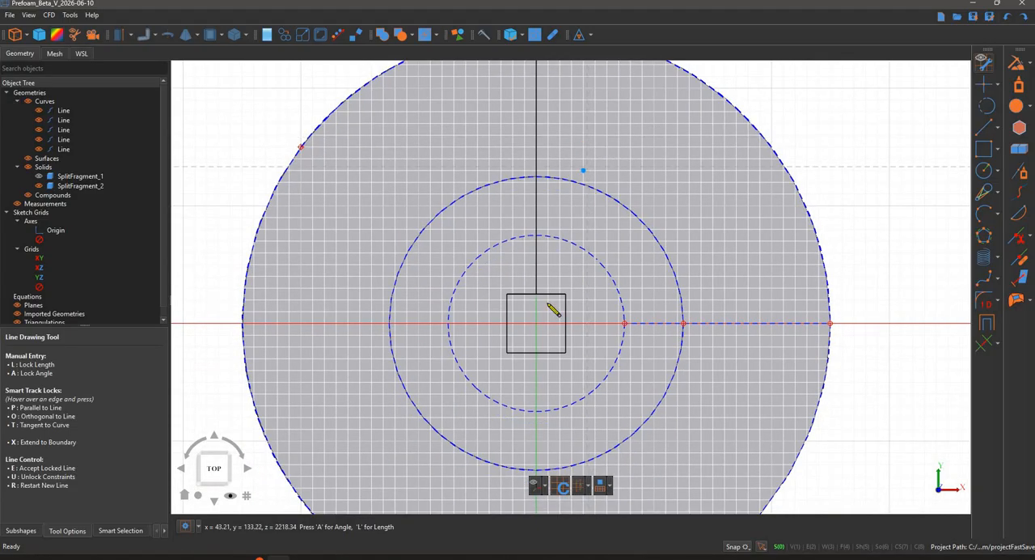
{"action": "left_click", "coordinate": [507, 294]}
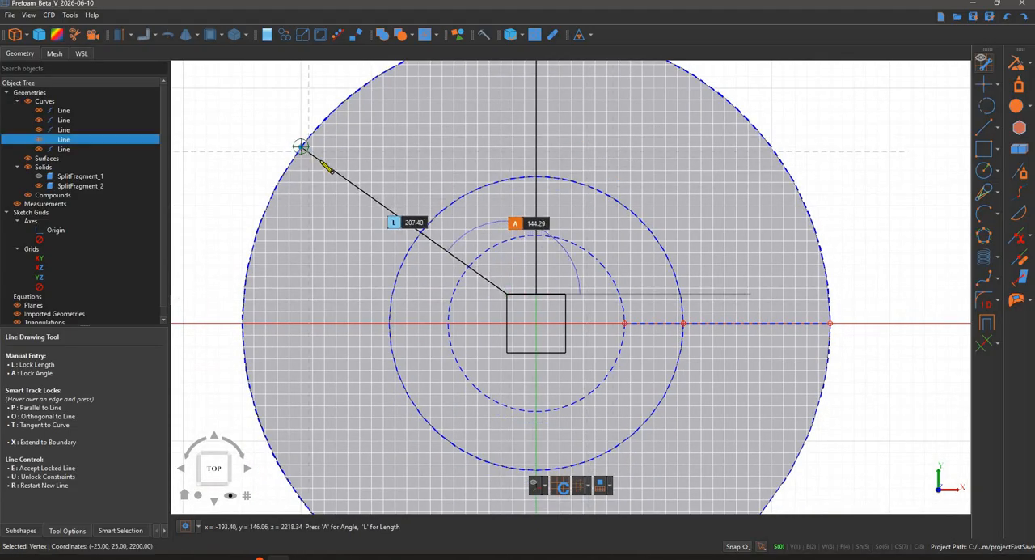
{"action": "left_click", "coordinate": [301, 147]}
{"action": "key", "text": "r"}
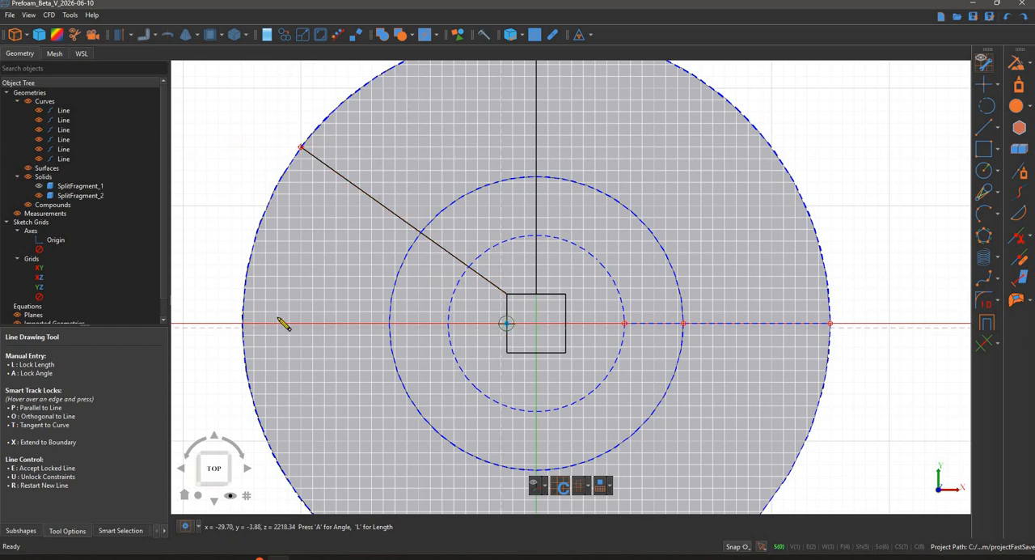
{"action": "left_click", "coordinate": [246, 324]}
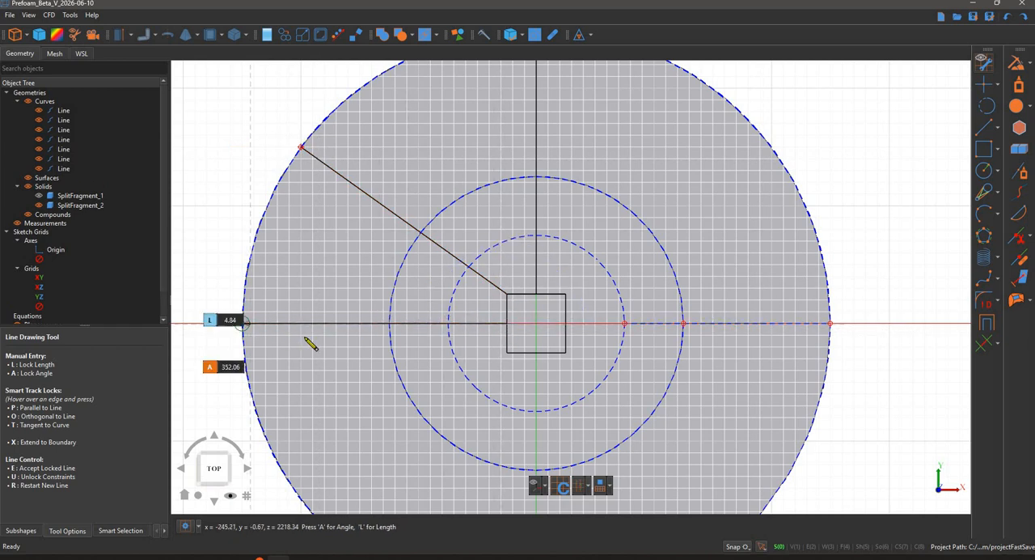
- Draw a line from the square's lower-left corner to the outer circle at an angle of 225°
{"action": "scroll", "coordinate": [461, 238], "scroll_direction": "down", "scroll_amount": 4}
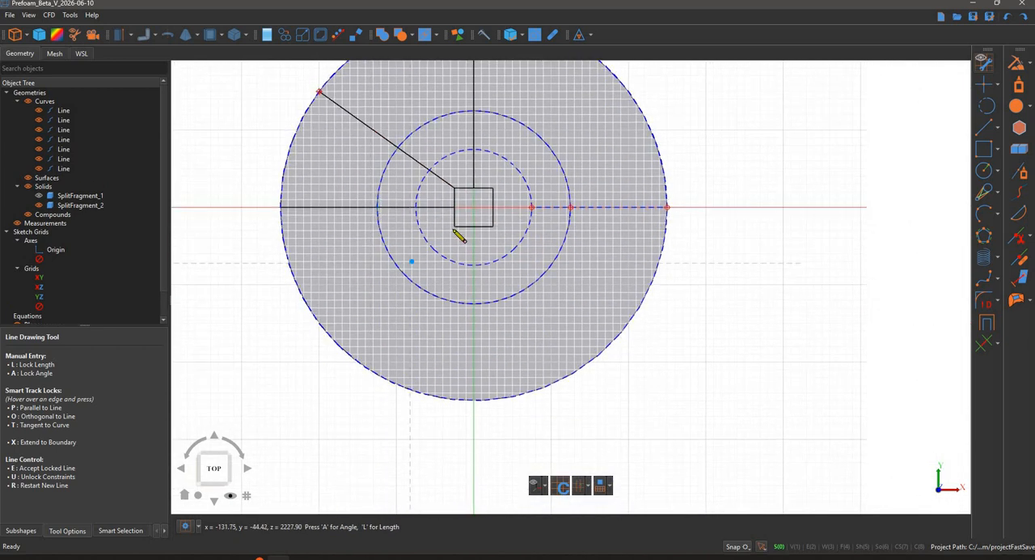
{"action": "left_click", "coordinate": [369, 373]}
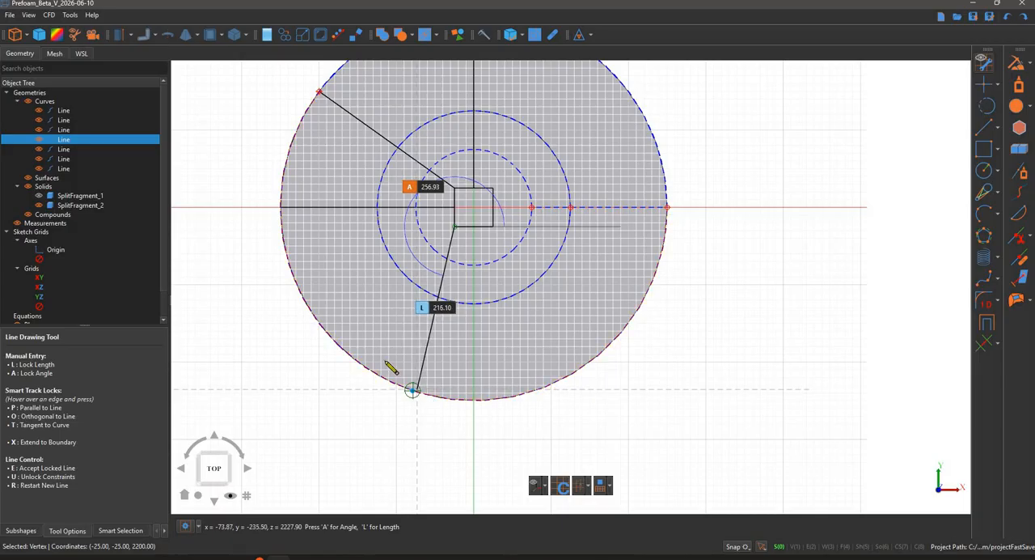
{"action": "left_click", "coordinate": [735, 548]}
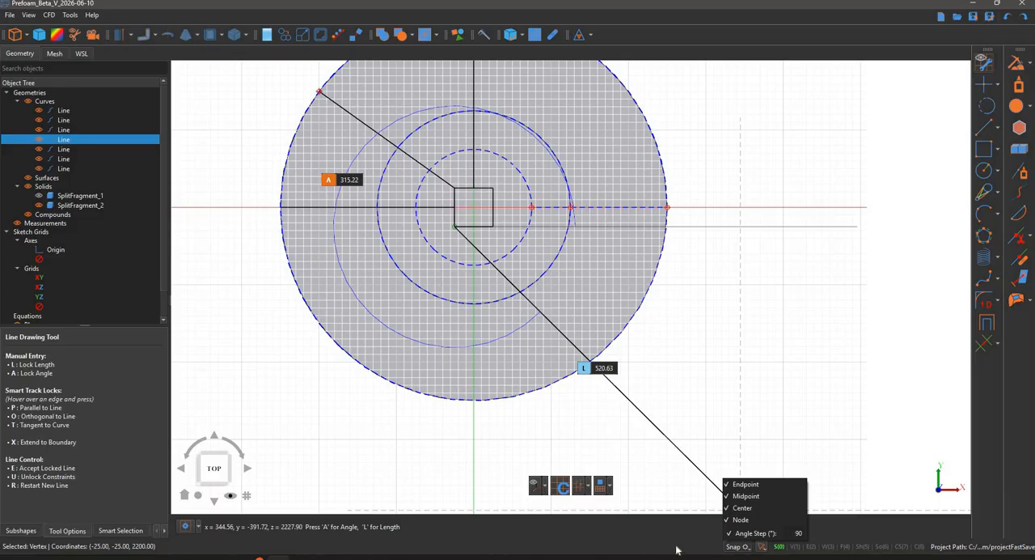
{"action": "left_click", "coordinate": [356, 249]}
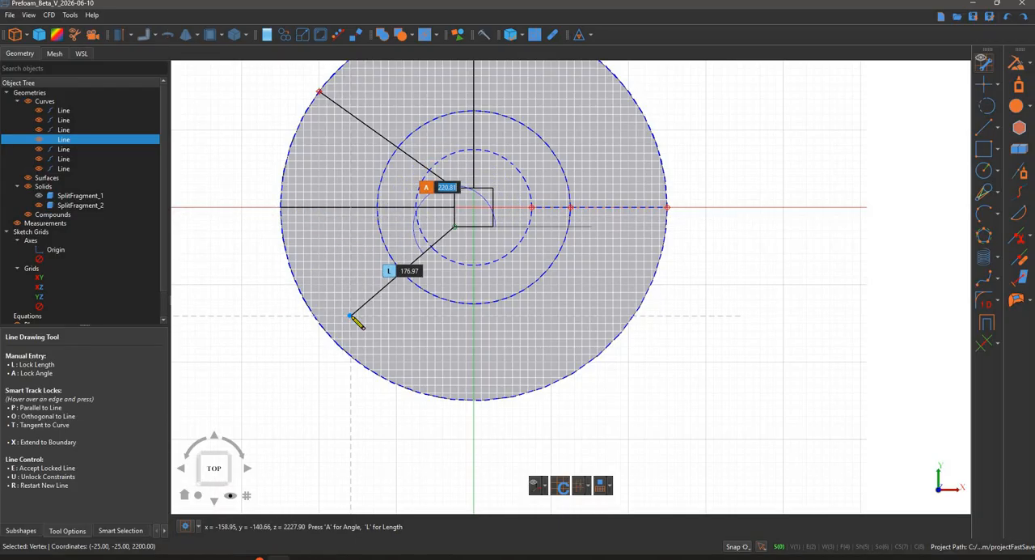
{"action": "key", "text": "Return"}
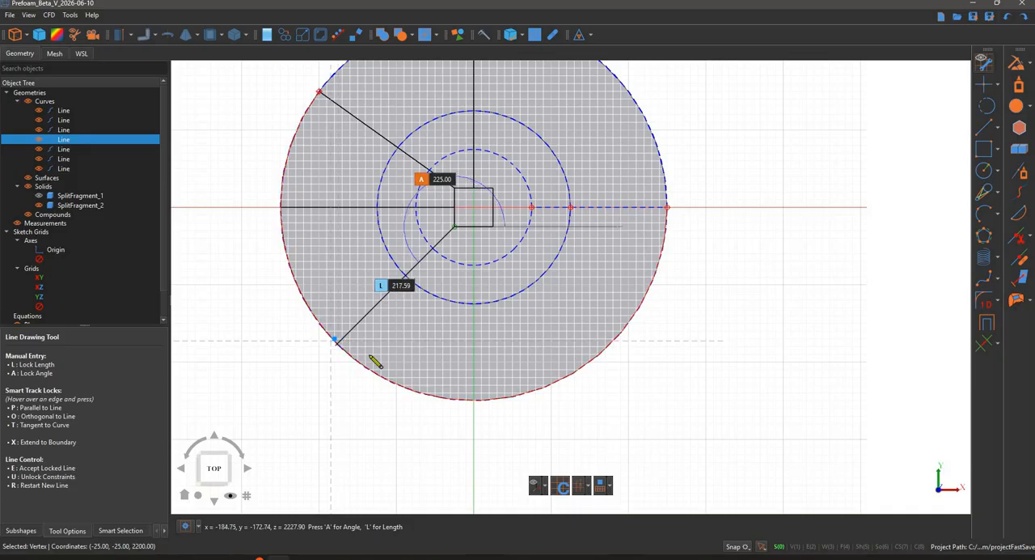
{"action": "key", "text": "l"}
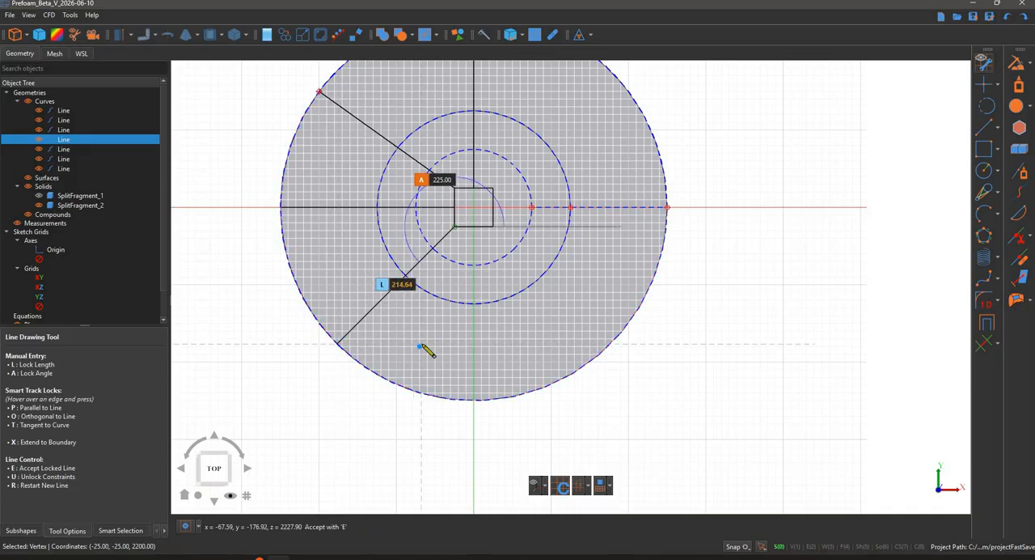
{"action": "key", "text": "e"}
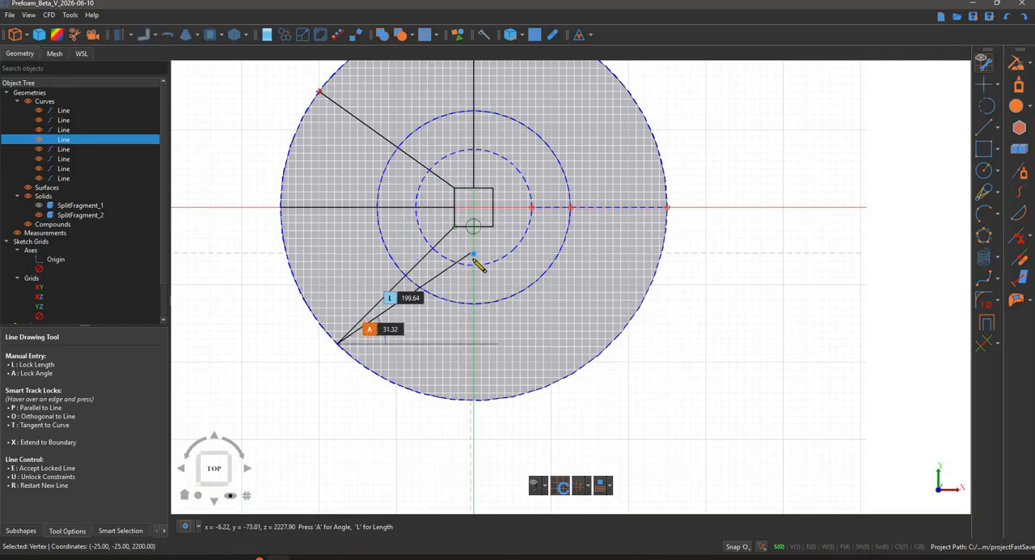
{"action": "key", "text": "r"}
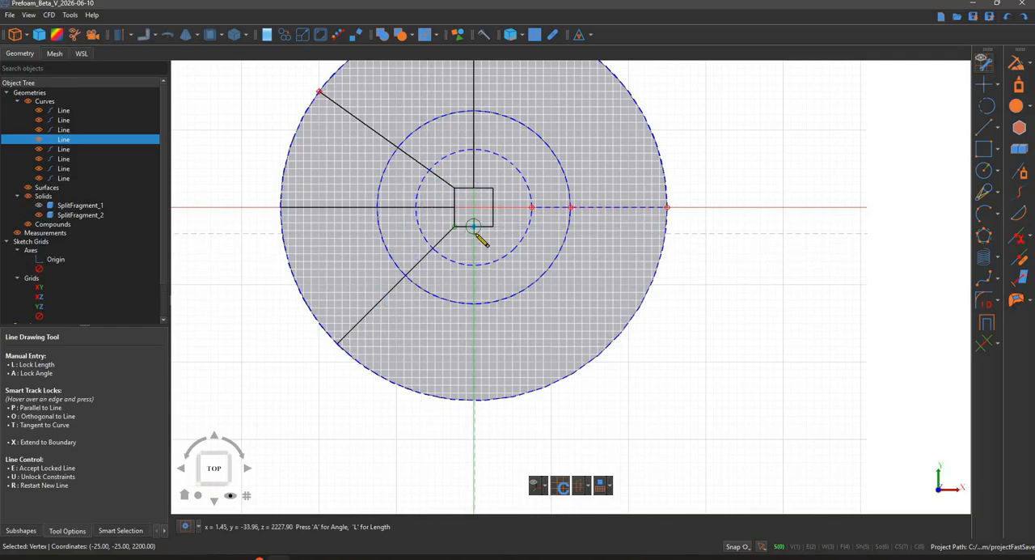
- Draw a vertical line from the midpoint of the square's lower edge to the outer circle at an angle of 270°
{"action": "left_click", "coordinate": [474, 226]}
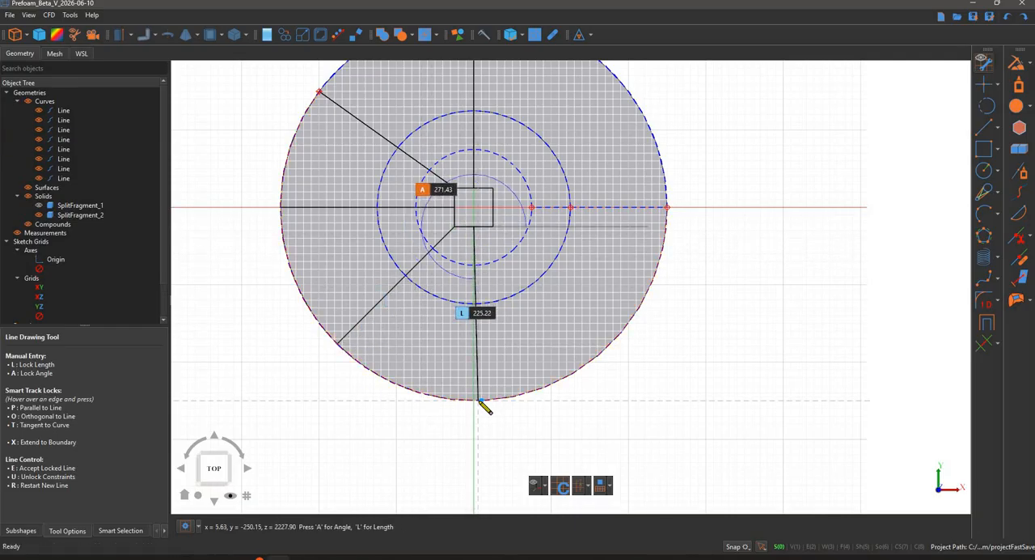
{"action": "key", "text": "a"}
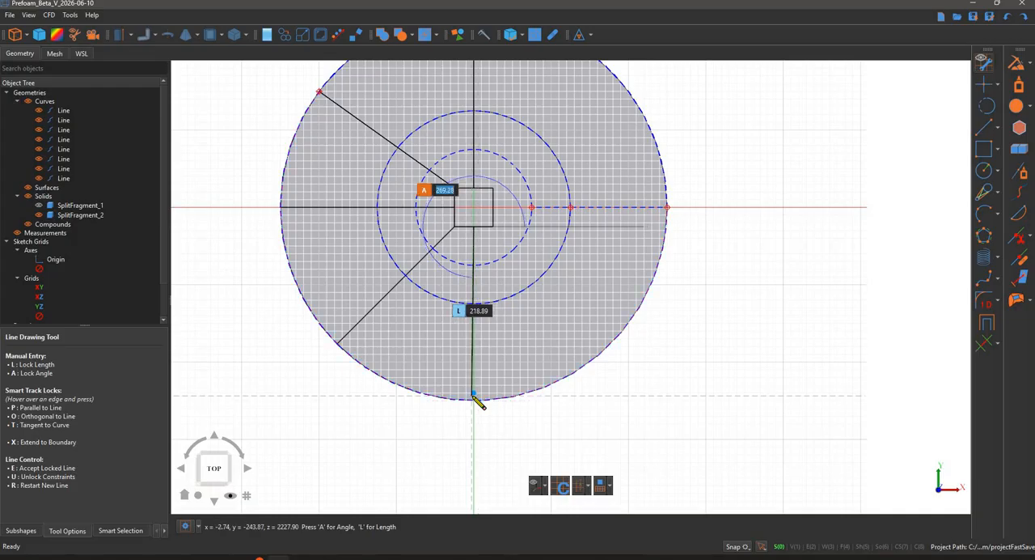
{"action": "type", "text": "270"}
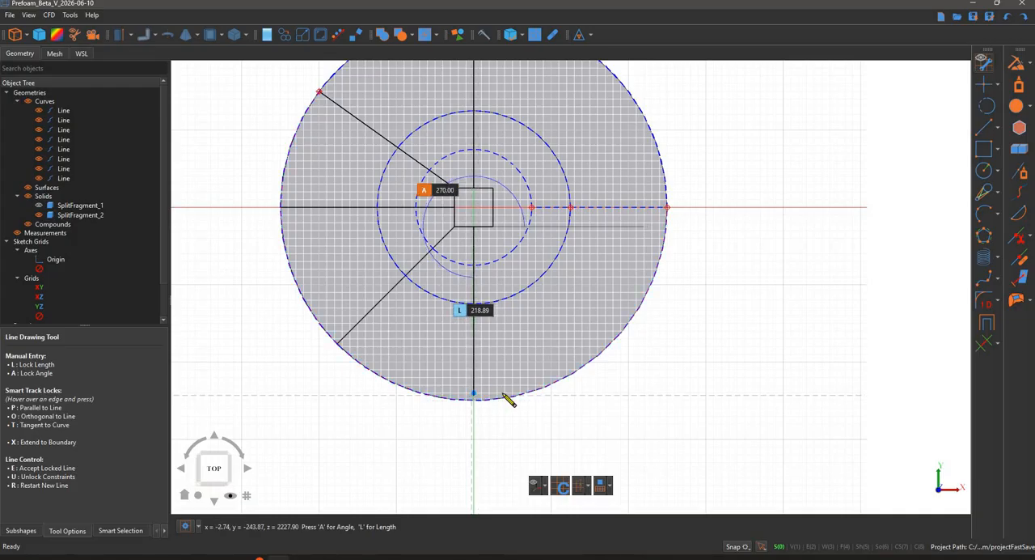
{"action": "key", "text": "Return"}
{"action": "type", "text": "l225"}
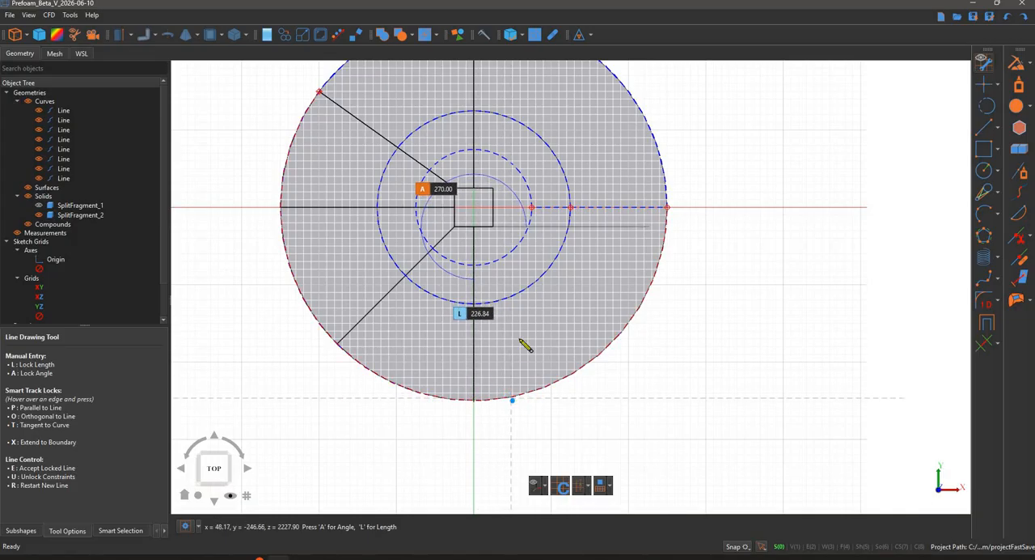
{"action": "key", "text": "Return"}
{"action": "key", "text": "e"}
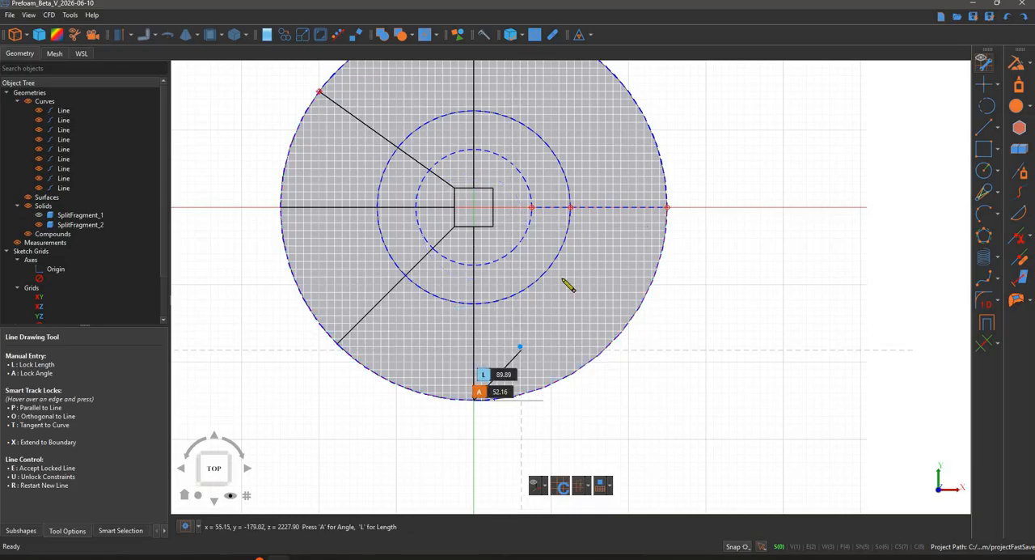
- Draw a line from the square's lower-right corner to the outer circle at an angle of 315°
{"action": "left_click", "coordinate": [493, 227]}
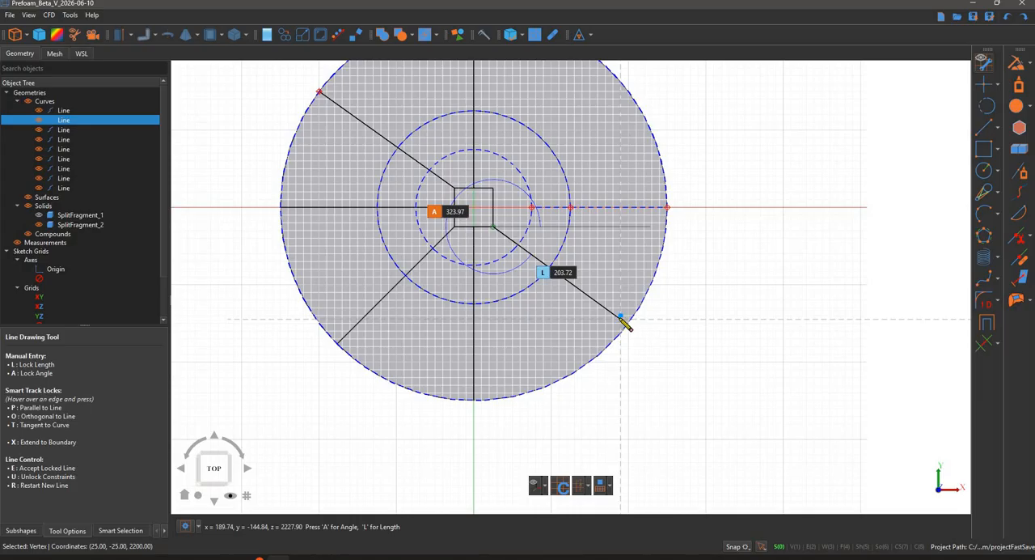
{"action": "key", "text": "a"}
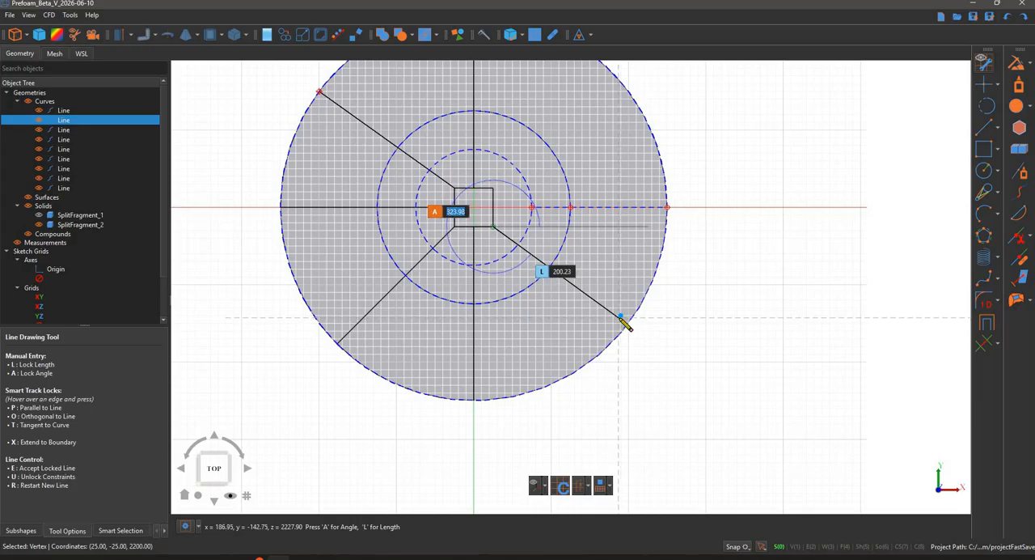
{"action": "type", "text": "315"}
{"action": "key", "text": "Return"}
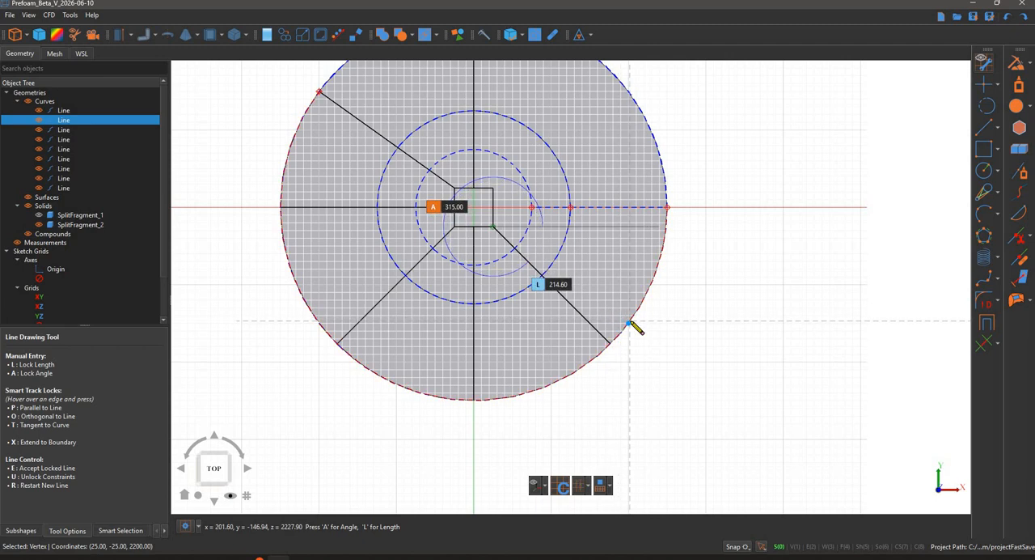
{"action": "left_click", "coordinate": [630, 323]}
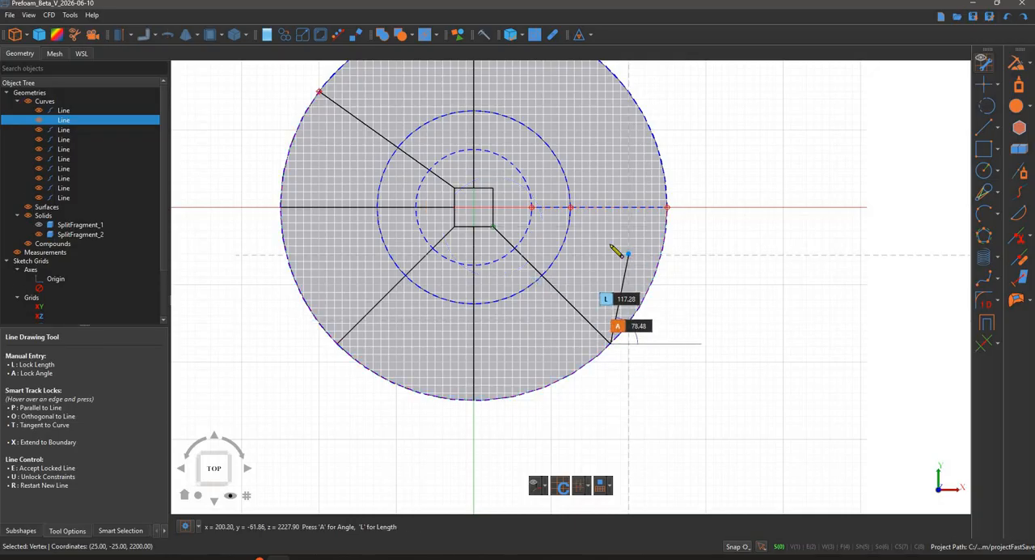
{"action": "key", "text": "r"}
- Draw lines to the outer circle, horizontally from the midpoint of the square's right edge and diagonally from its upper-right corner
{"action": "left_click", "coordinate": [507, 211]}
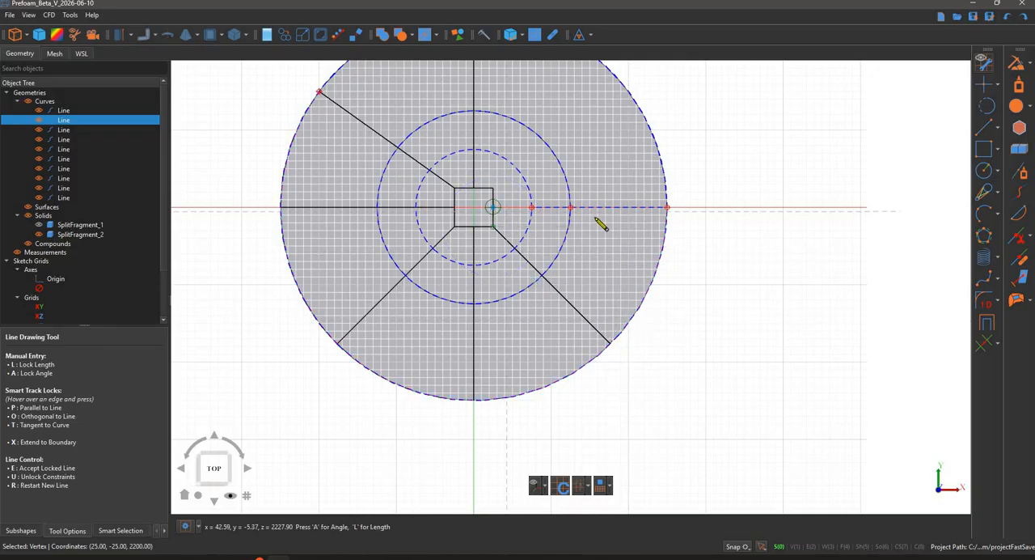
{"action": "left_click", "coordinate": [668, 208]}
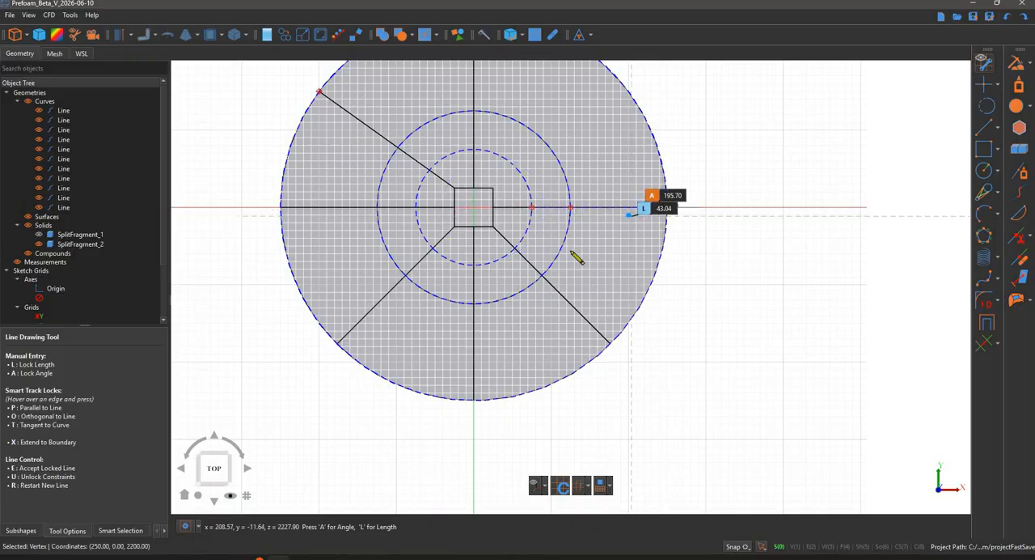
{"action": "middle_click_drag", "start_coordinate": [499, 186], "coordinate": [483, 265]}
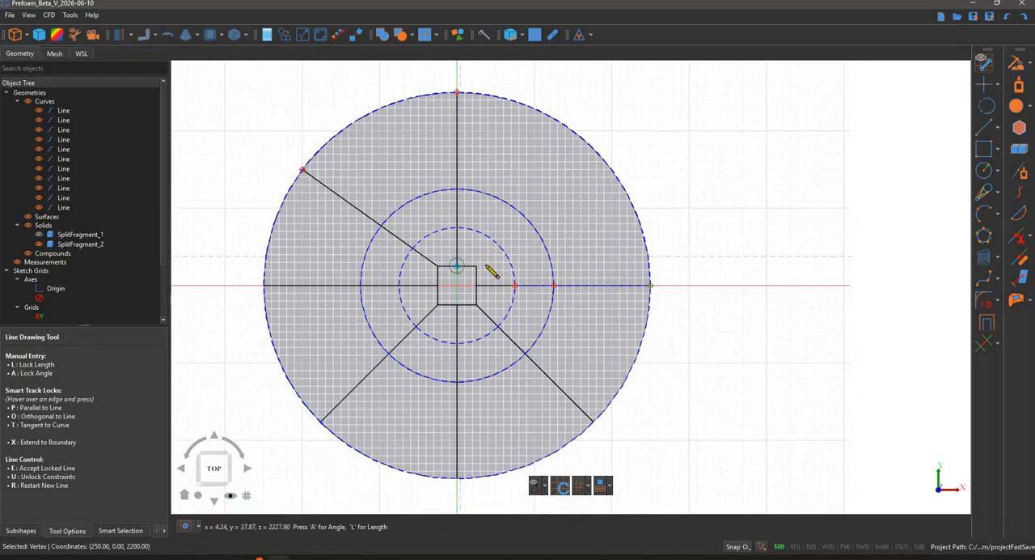
{"action": "left_click", "coordinate": [476, 266]}
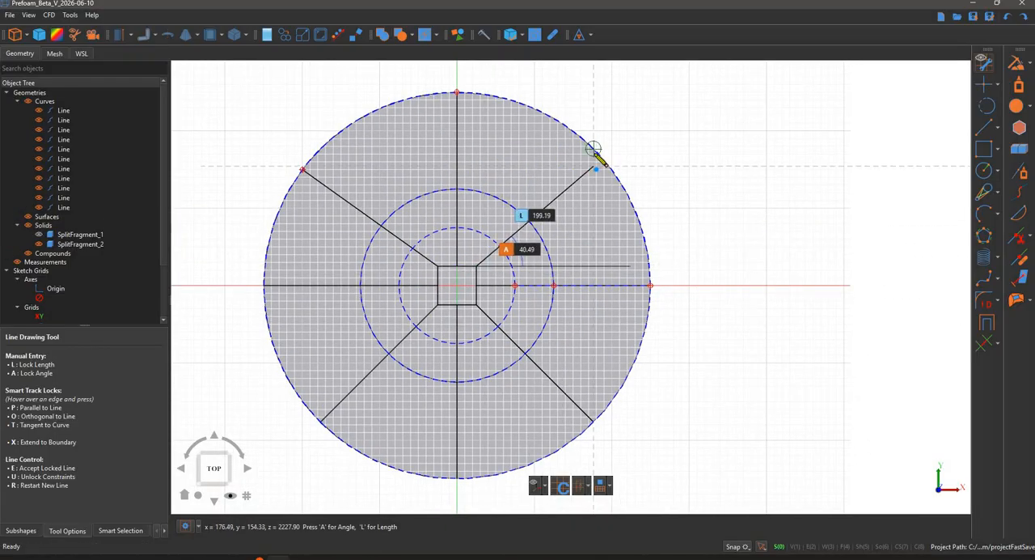
{"action": "left_click", "coordinate": [582, 203]}
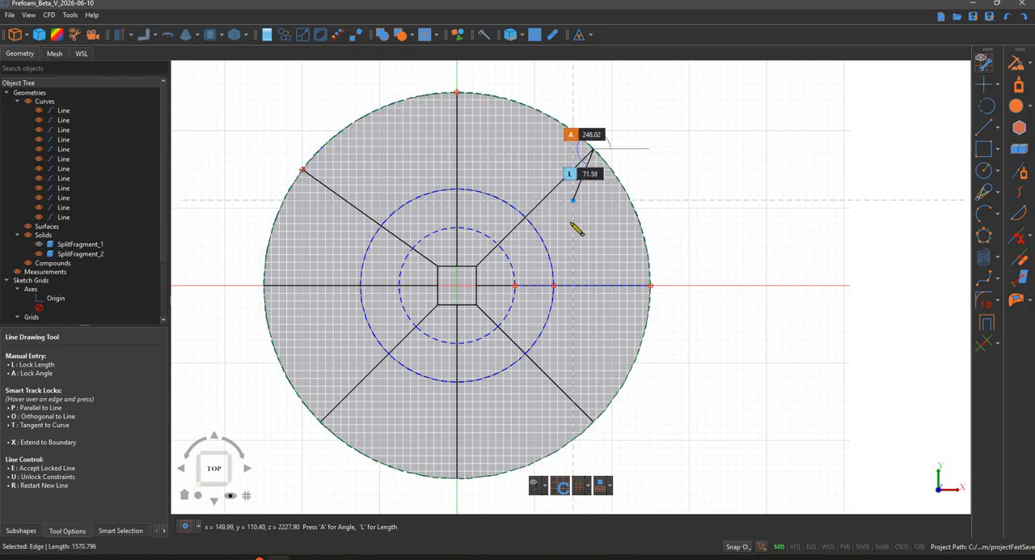
- Draw a horizontal and a vertical line inside the square, connecting the midpoints of its opposite edges
{"action": "scroll", "coordinate": [486, 279], "scroll_direction": "down", "scroll_amount": 3}
{"action": "scroll", "coordinate": [476, 273], "scroll_direction": "up", "scroll_amount": 1}
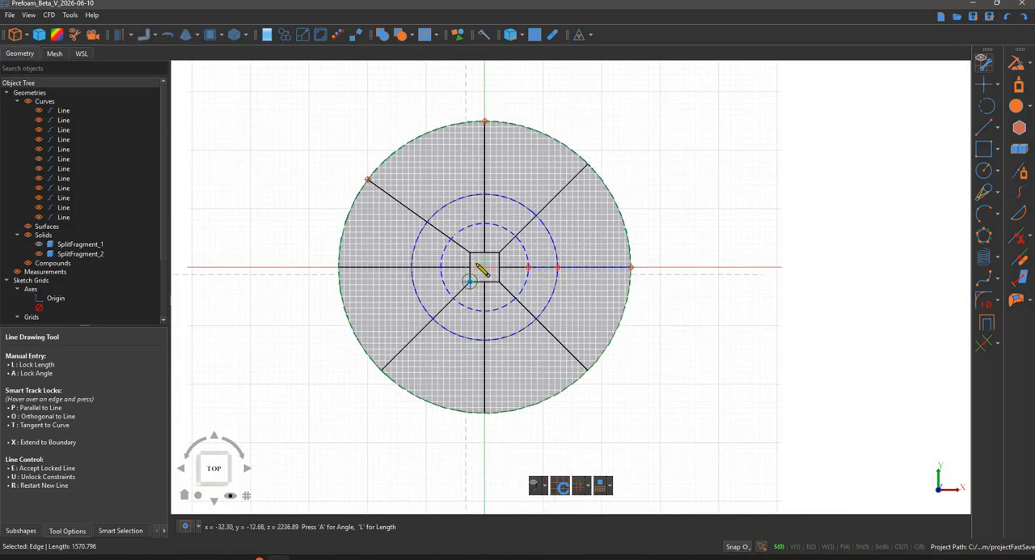
{"action": "scroll", "coordinate": [475, 265], "scroll_direction": "up", "scroll_amount": 3}
{"action": "left_click", "coordinate": [474, 263]}
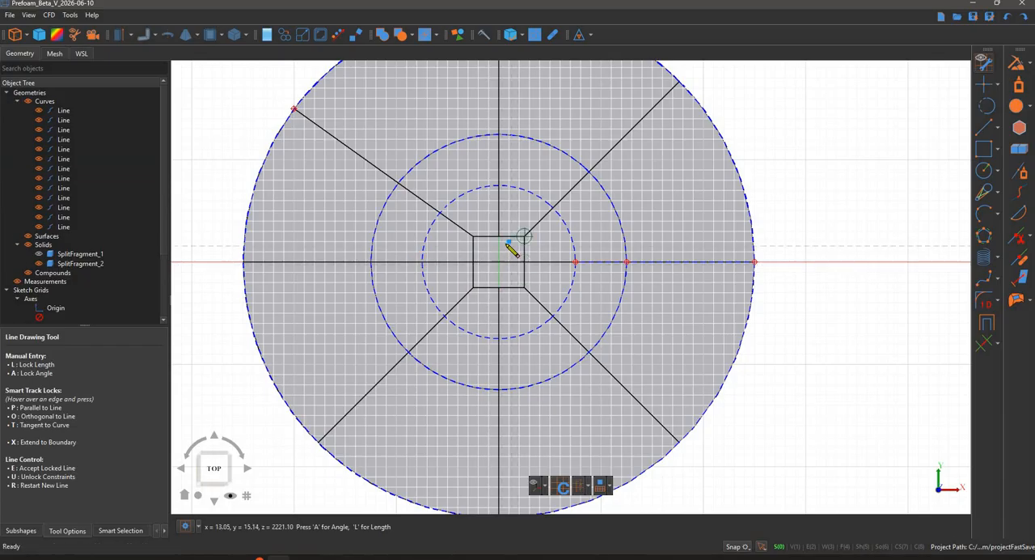
{"action": "left_click", "coordinate": [505, 243]}
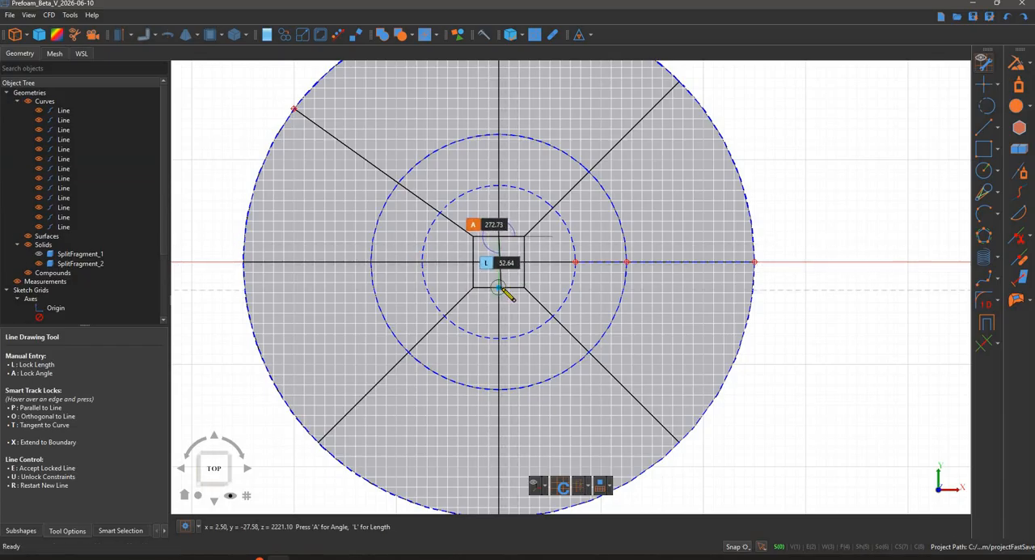
{"action": "left_click", "coordinate": [499, 287]}
{"action": "key", "text": "r"}
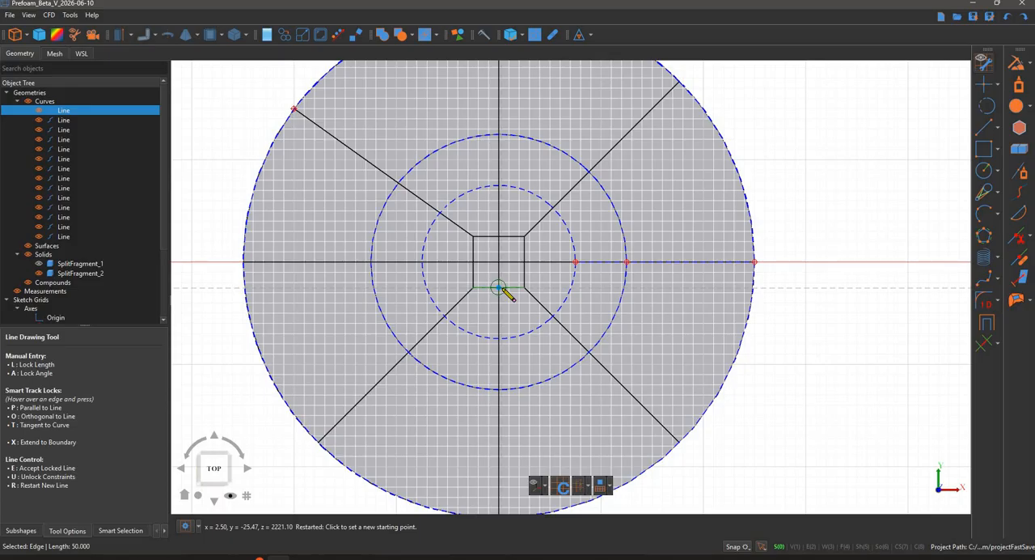
{"action": "key", "text": "Escape"}
- Use Smart Trim with Split Only to split the square's inner cross lines and its four edges at their intersections, keeping all segments
{"action": "scroll", "coordinate": [517, 339], "scroll_direction": "down", "scroll_amount": 4}
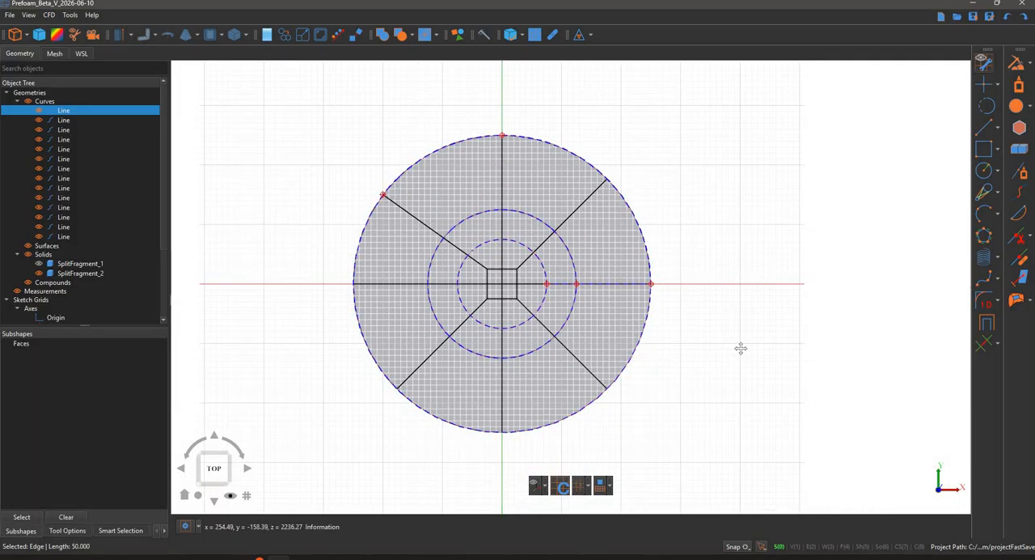
{"action": "left_click", "coordinate": [767, 360]}
{"action": "middle_click_drag", "start_coordinate": [737, 361], "coordinate": [742, 346]}
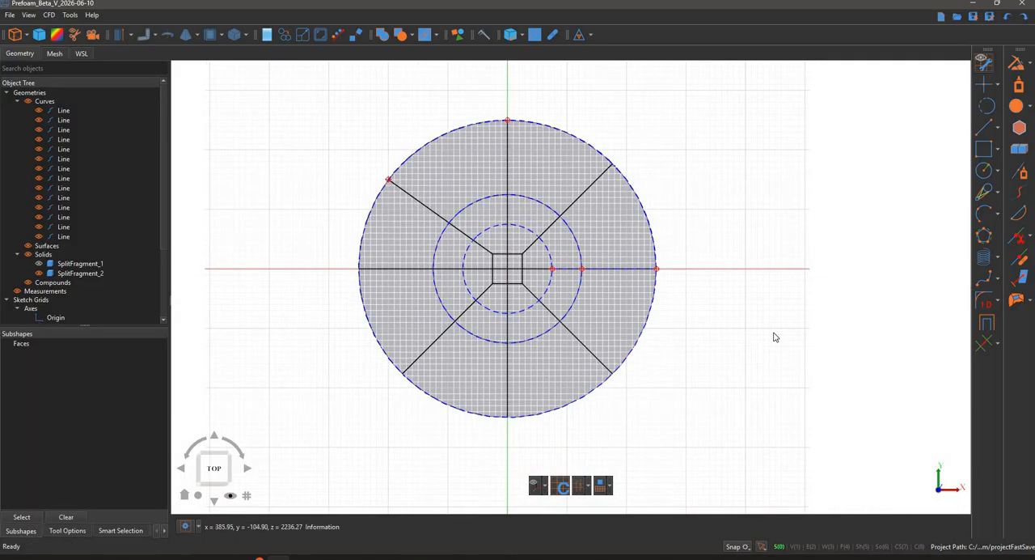
{"action": "left_click", "coordinate": [987, 347]}
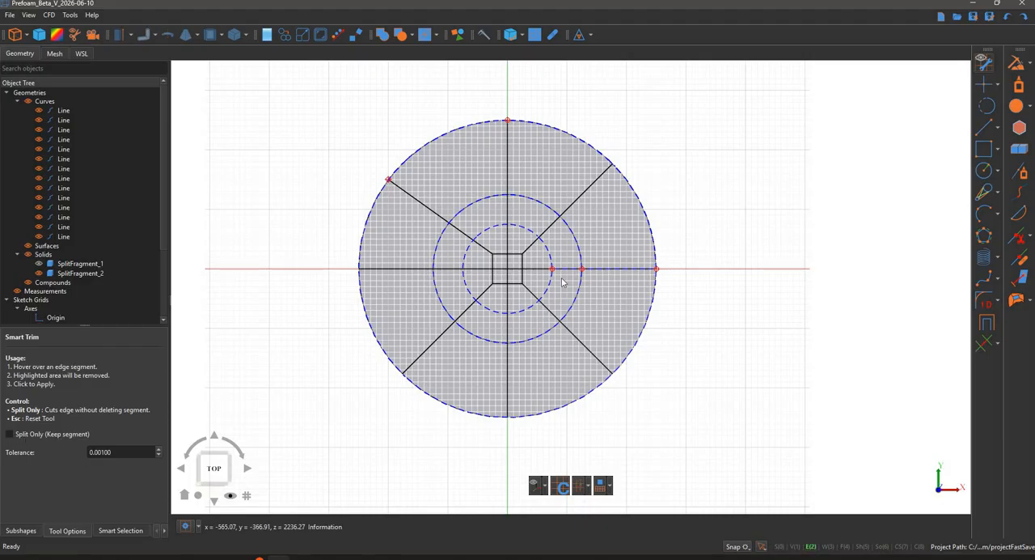
{"action": "scroll", "coordinate": [517, 264], "scroll_direction": "up", "scroll_amount": 5}
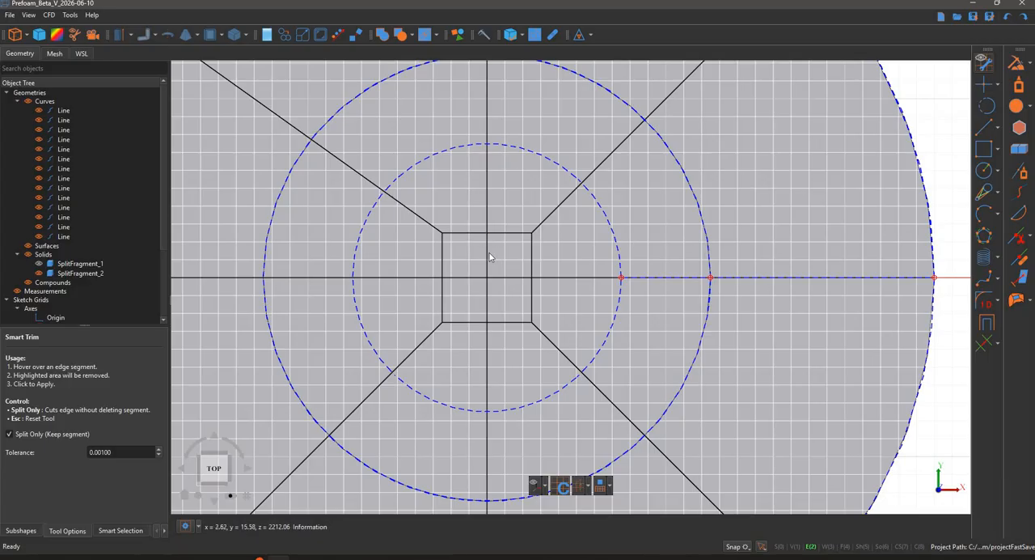
{"action": "scroll", "coordinate": [489, 257], "scroll_direction": "up", "scroll_amount": 2}
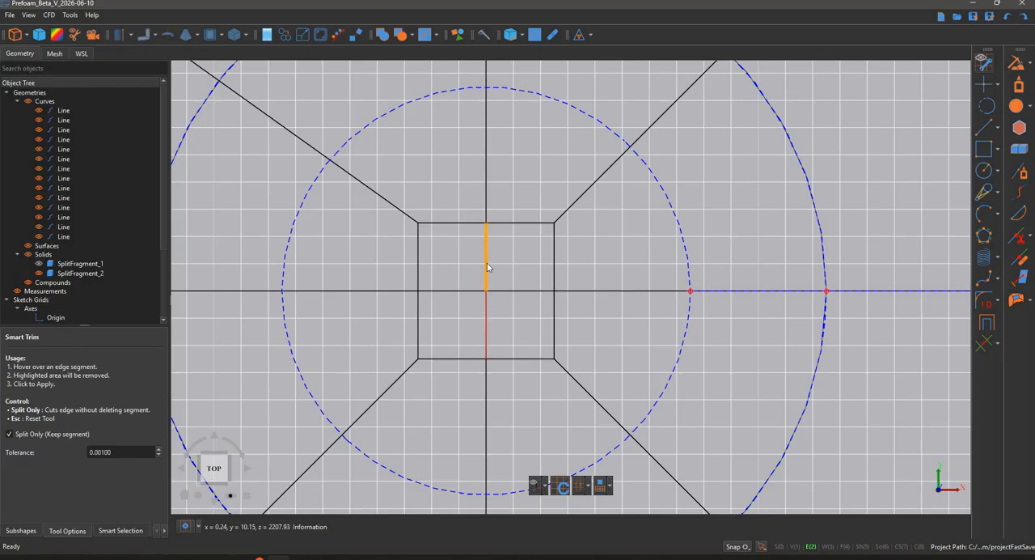
{"action": "left_click", "coordinate": [487, 267]}
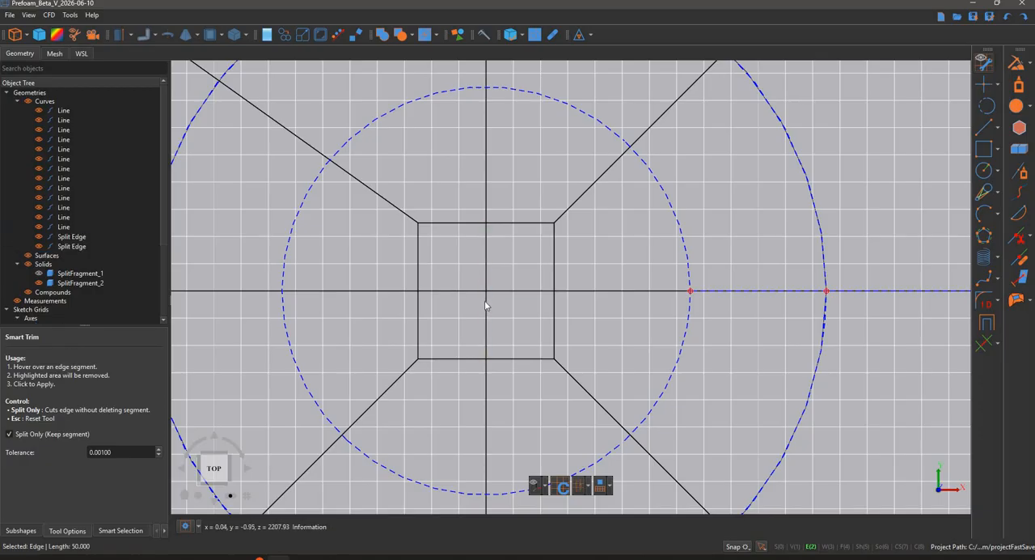
{"action": "left_click", "coordinate": [435, 271]}
{"action": "left_click", "coordinate": [463, 224]}
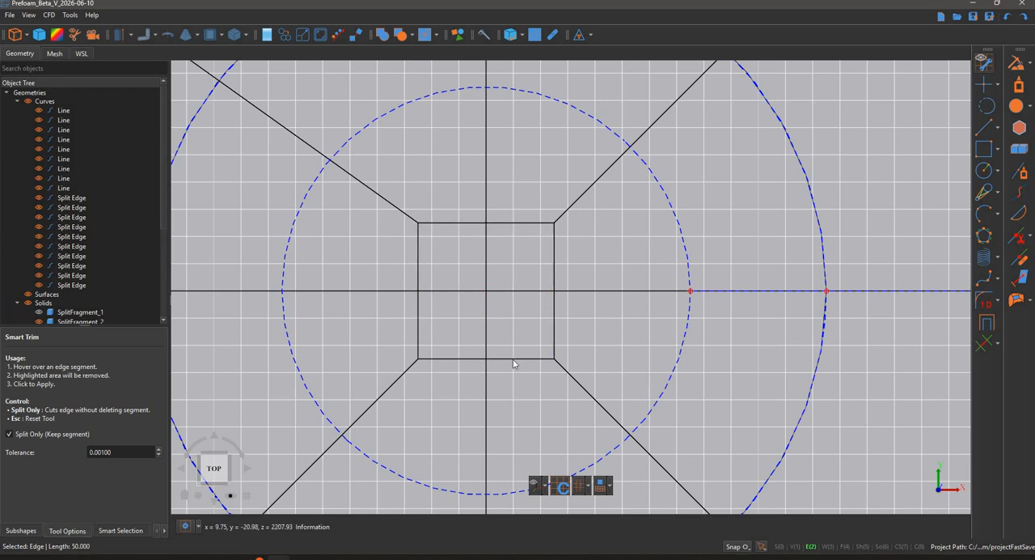
{"action": "left_click", "coordinate": [467, 359]}
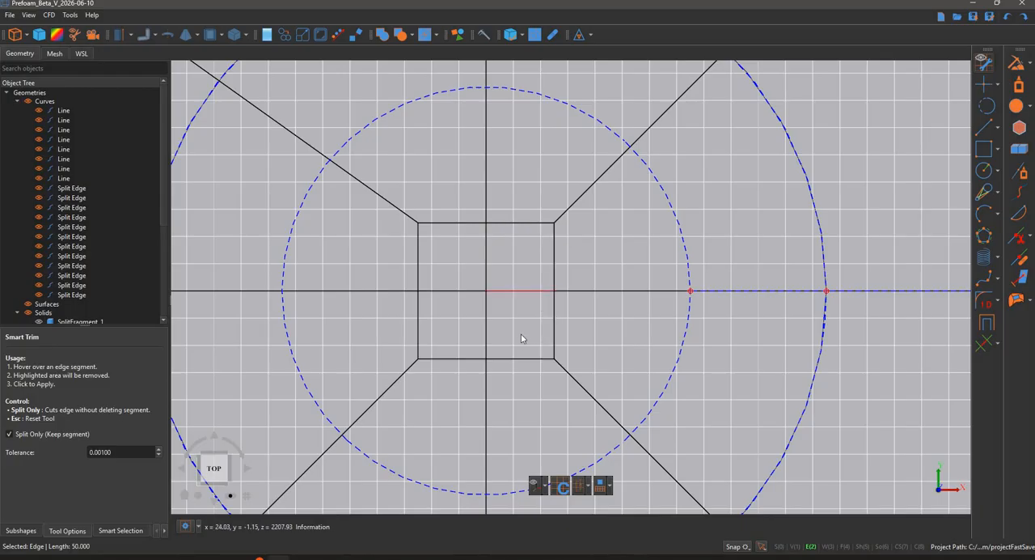
{"action": "key", "text": "Escape"}
- Save the active sketch grid and rename it "top"
{"action": "scroll", "coordinate": [516, 341], "scroll_direction": "down", "scroll_amount": 3}
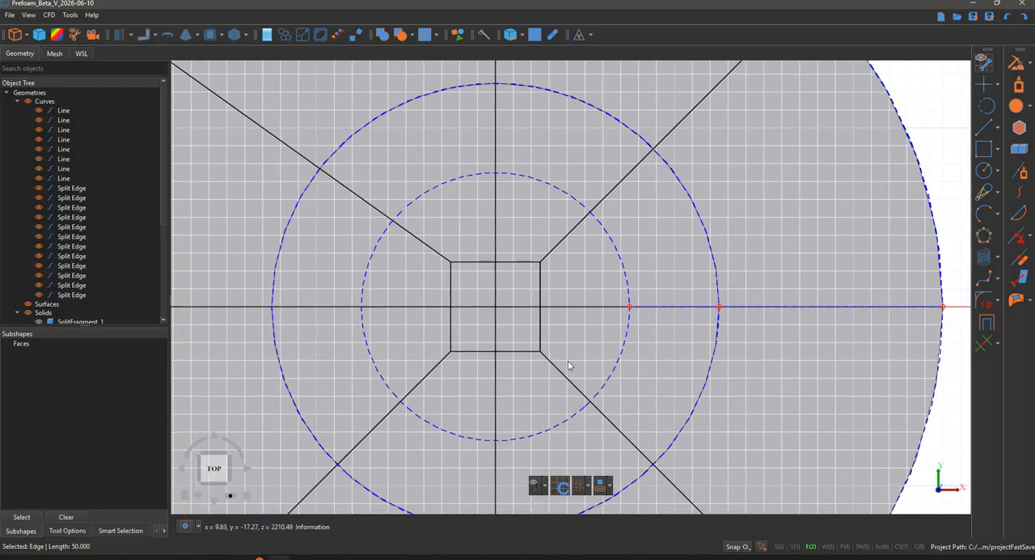
{"action": "scroll", "coordinate": [568, 365], "scroll_direction": "down", "scroll_amount": 5}
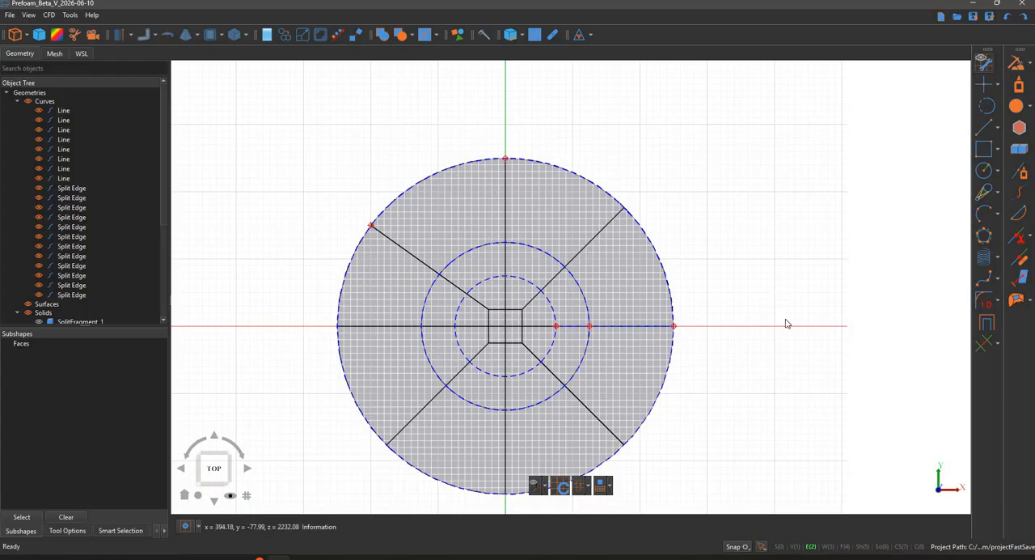
{"action": "middle_click_drag", "start_coordinate": [784, 203], "coordinate": [773, 425]}
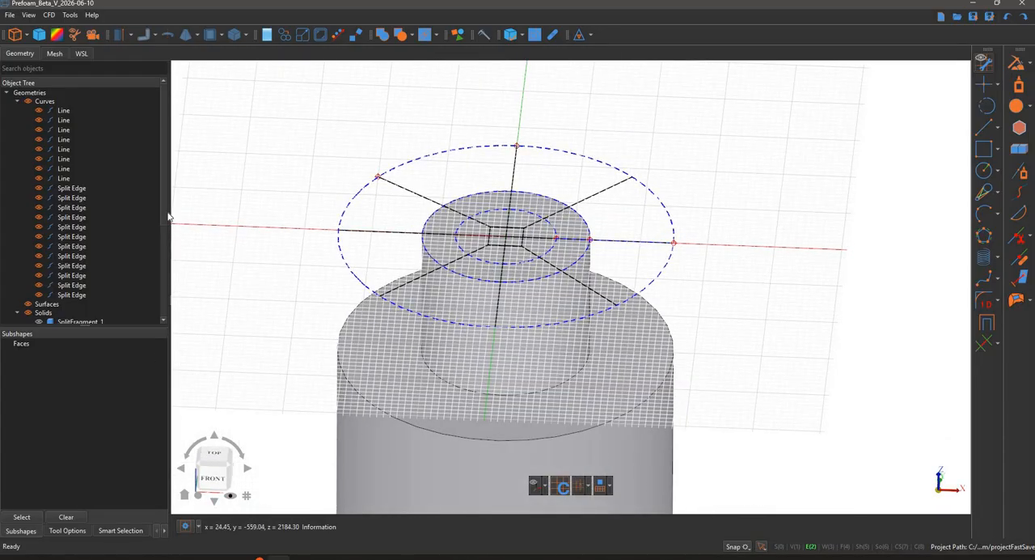
{"action": "scroll", "coordinate": [64, 235], "scroll_direction": "down", "scroll_amount": 5}
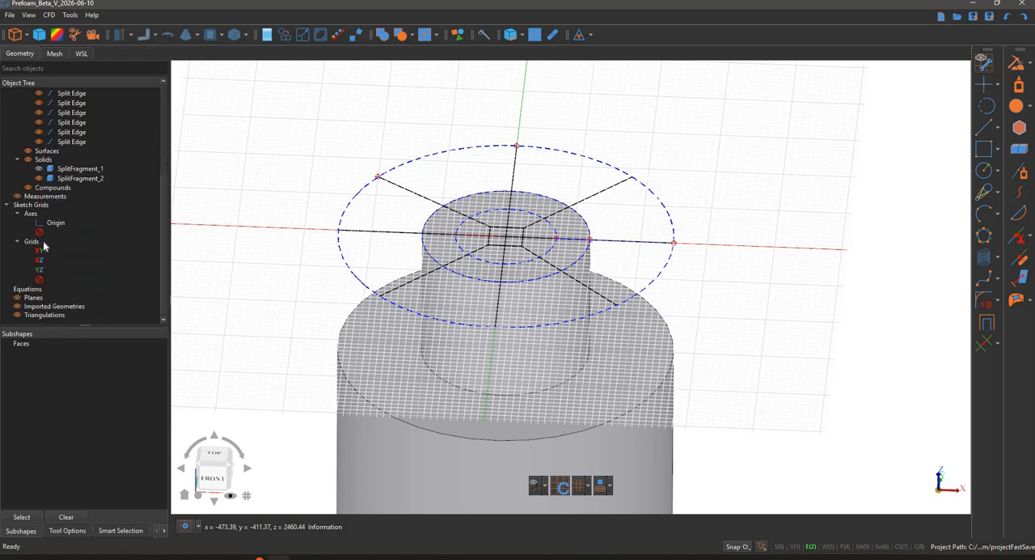
{"action": "right_click", "coordinate": [78, 242]}
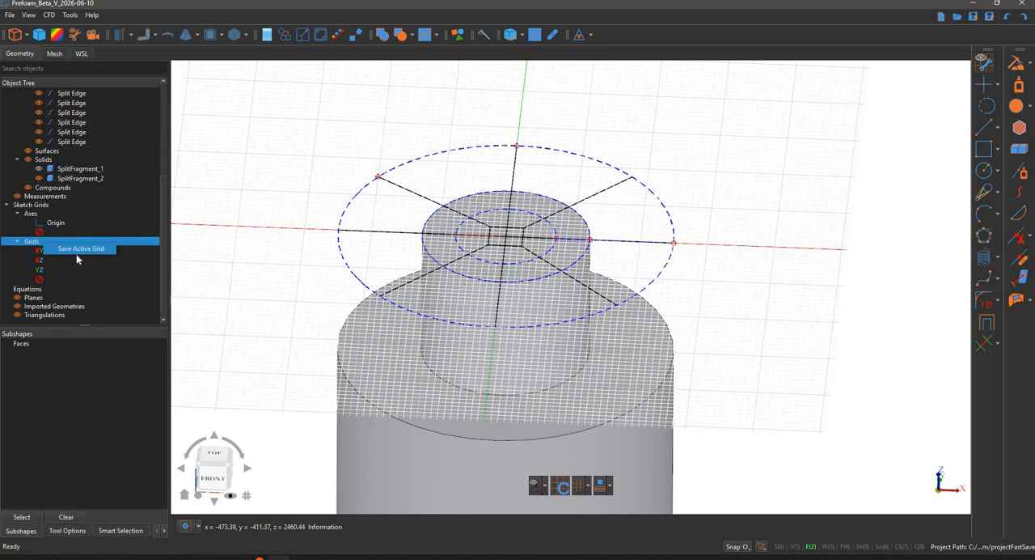
{"action": "left_click", "coordinate": [73, 249]}
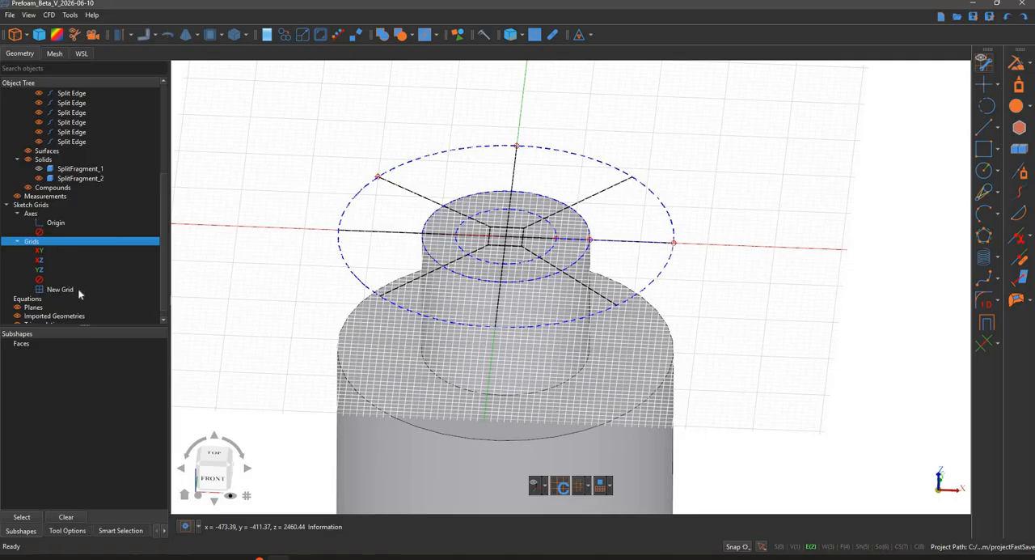
{"action": "key", "text": "Return"}
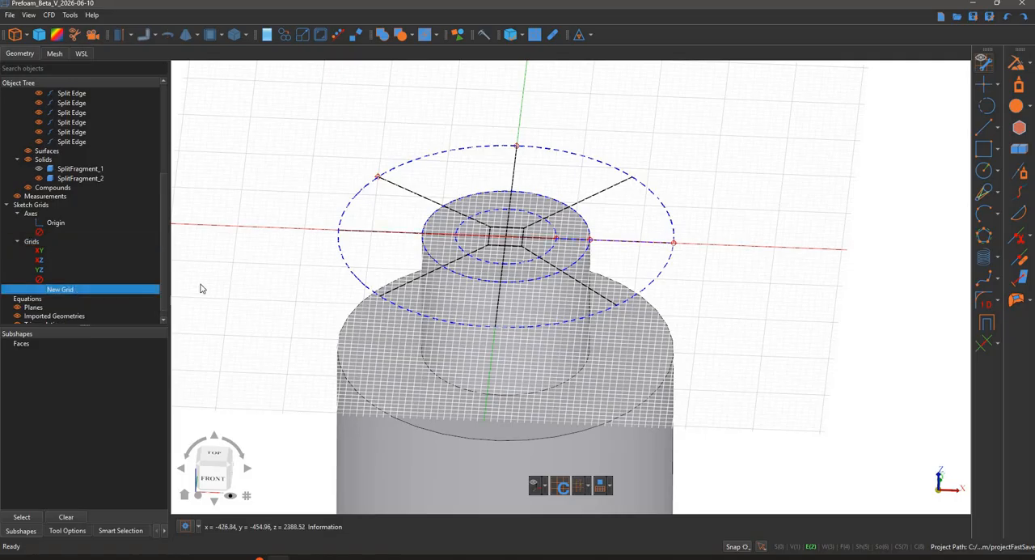
{"action": "left_click", "coordinate": [127, 288]}
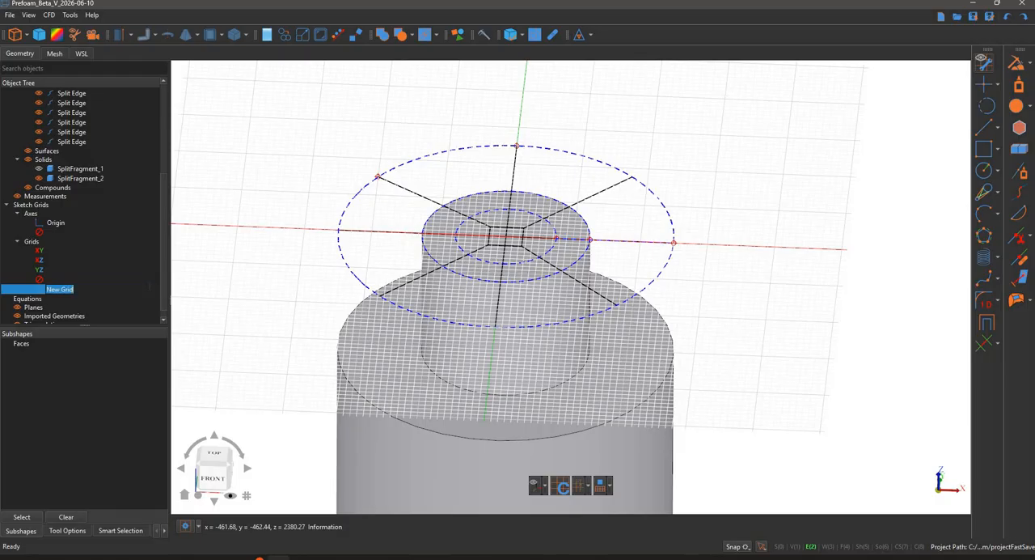
{"action": "type", "text": "top"}
{"action": "key", "text": "Return"}
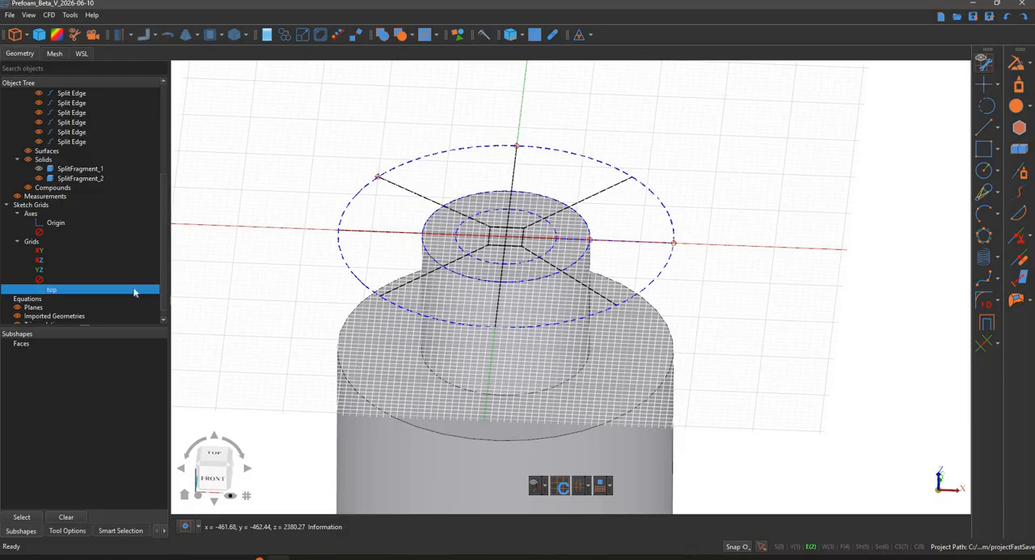
- Deactivate the top sketch grid and hide the construction circles and points, keeping the sketch lines shown
{"action": "left_click", "coordinate": [73, 281]}
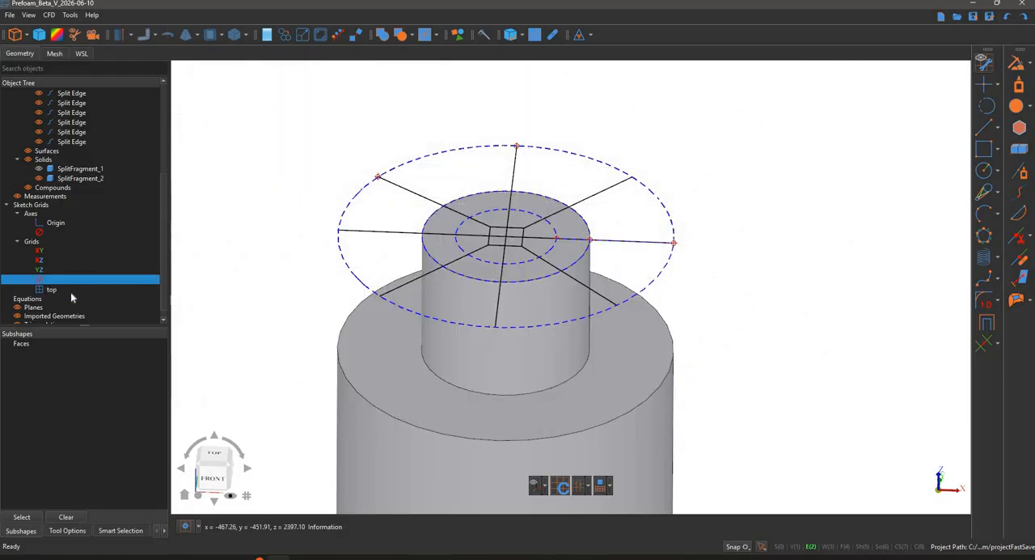
{"action": "left_click", "coordinate": [69, 289]}
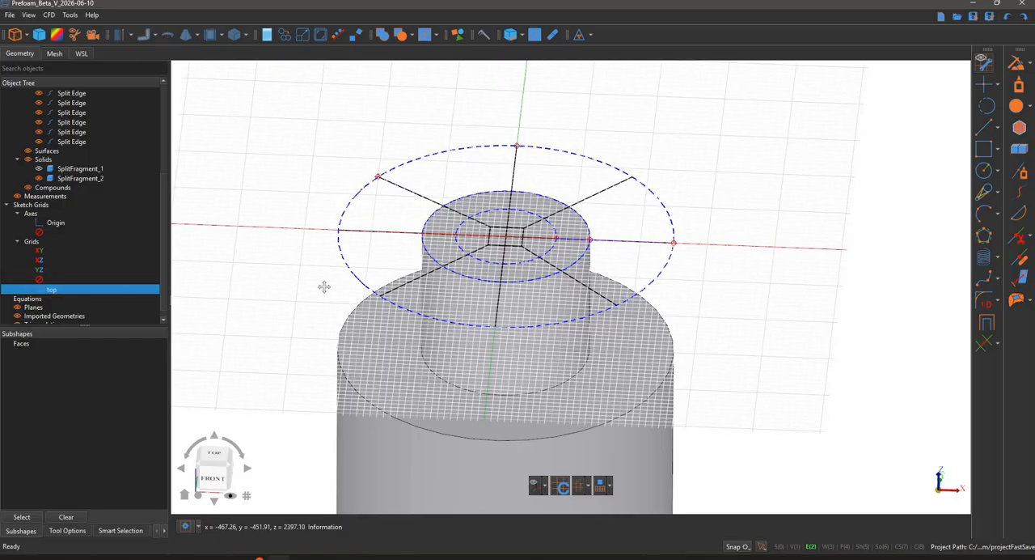
{"action": "scroll", "coordinate": [376, 294], "scroll_direction": "down", "scroll_amount": 2}
{"action": "middle_click_drag", "start_coordinate": [377, 293], "coordinate": [491, 276]}
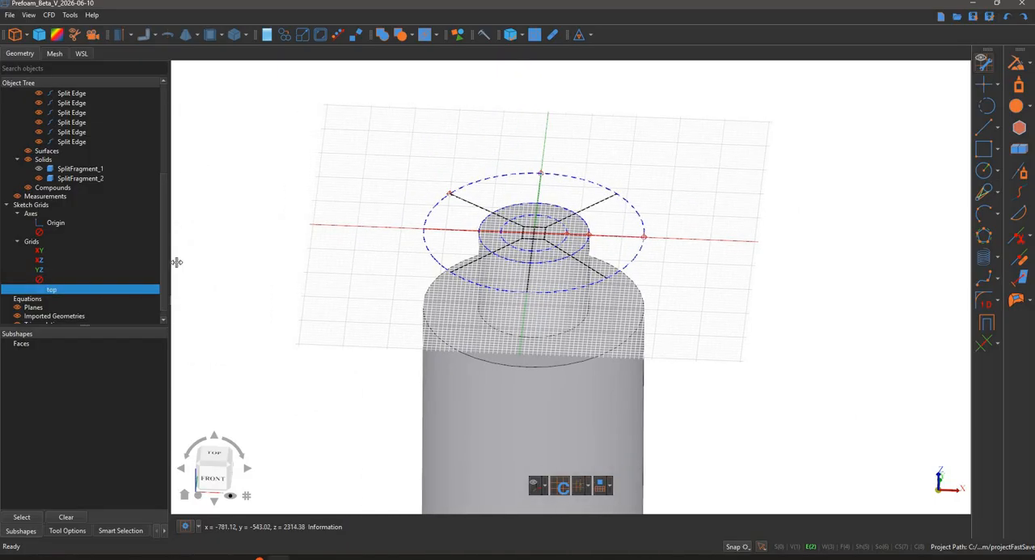
{"action": "key", "text": "Up"}
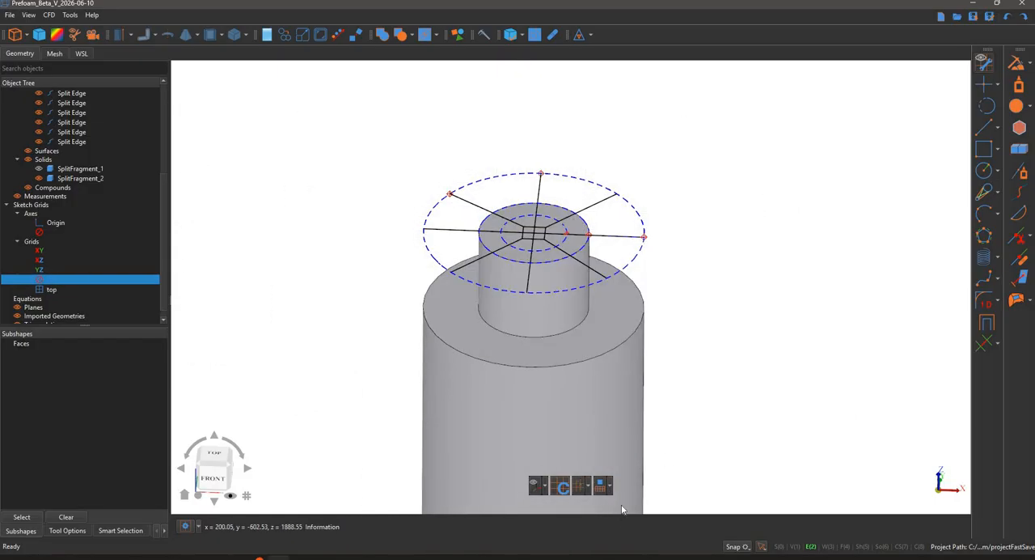
{"action": "left_click", "coordinate": [609, 485]}
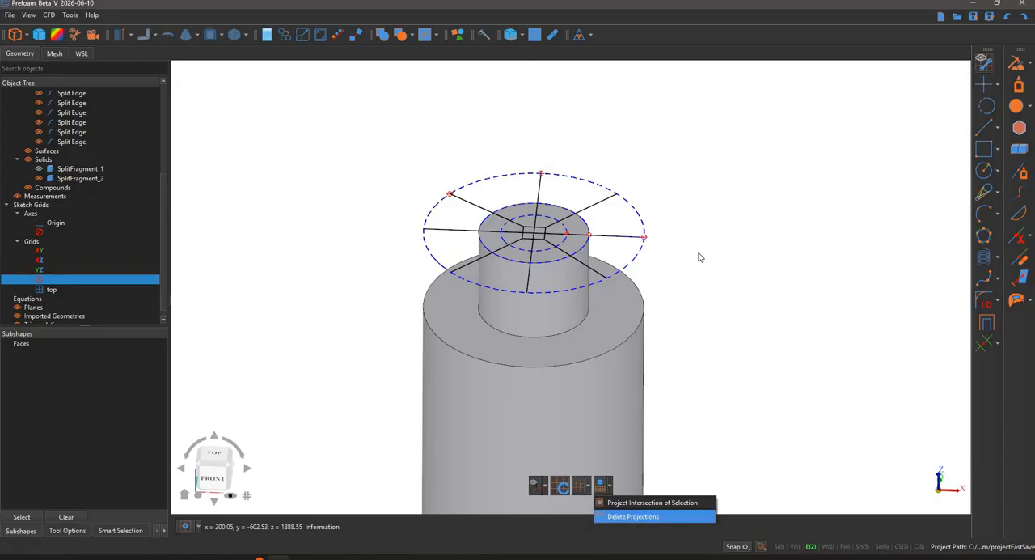
- Select all the sketch lines as whole shapes and load them as the profiles of an Extrusion
{"action": "left_click", "coordinate": [779, 546]}
{"action": "middle_click_drag", "start_coordinate": [775, 317], "coordinate": [764, 258]}
{"action": "left_click_drag", "start_coordinate": [370, 165], "coordinate": [698, 299]}
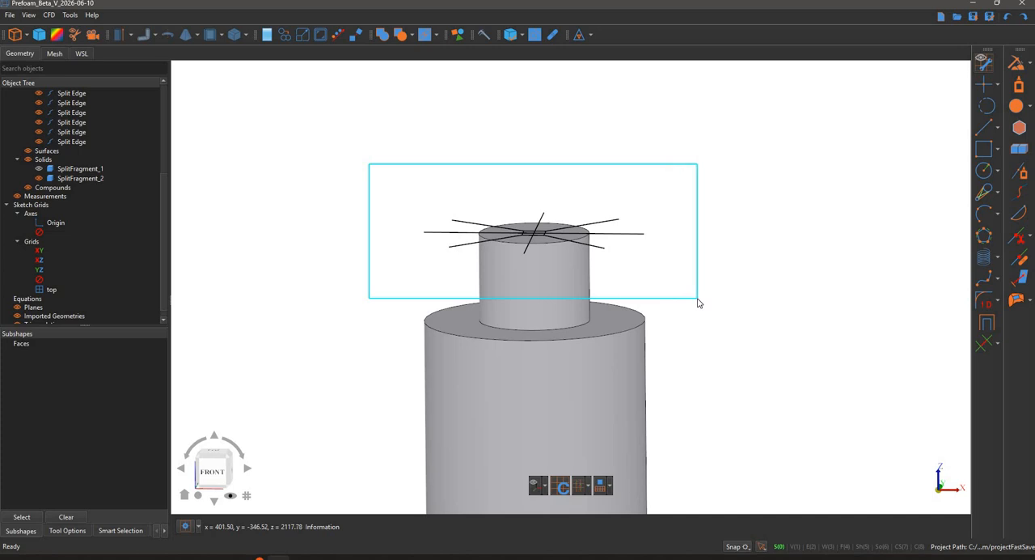
{"action": "left_click_drag", "start_coordinate": [698, 299], "coordinate": [701, 299]}
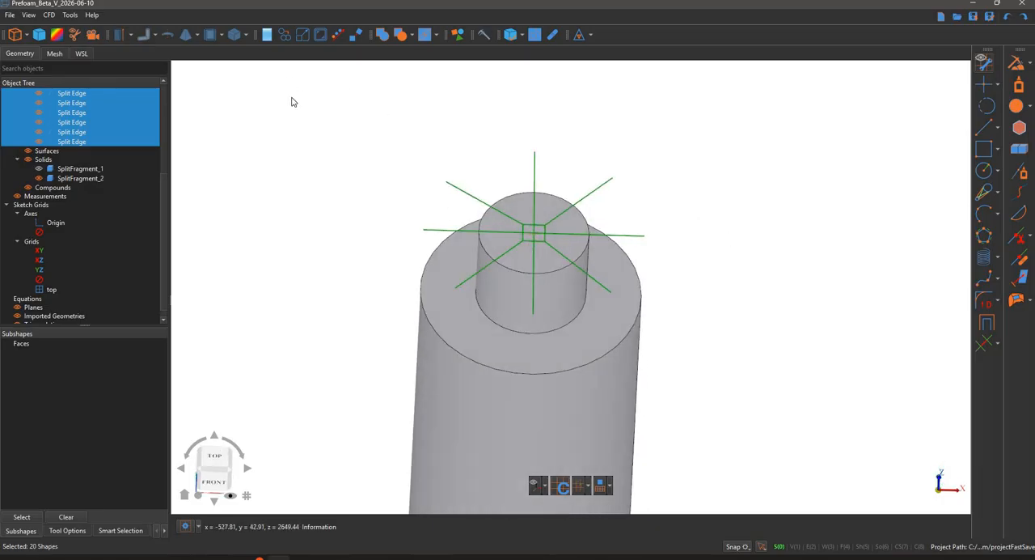
{"action": "left_click", "coordinate": [118, 34]}
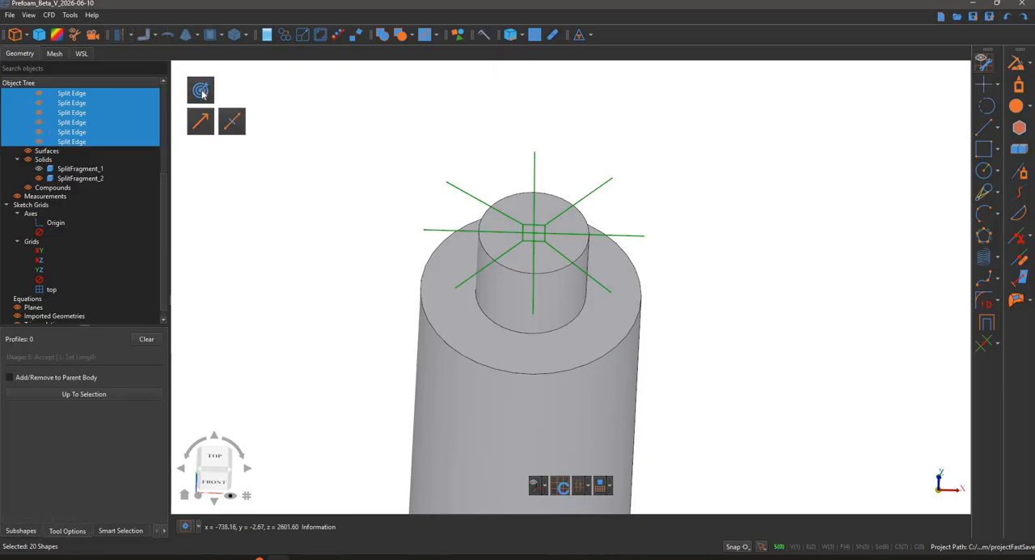
{"action": "left_click", "coordinate": [203, 94]}
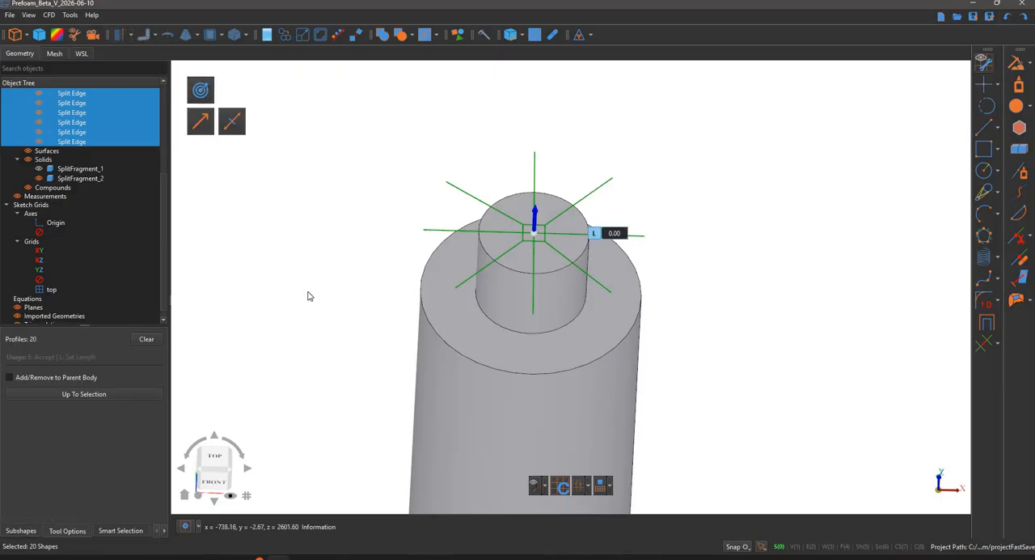
- Extrude the sketch lines downward by about 2325 so the surfaces pass slightly beyond the cone's lower end
{"action": "scroll", "coordinate": [306, 275], "scroll_direction": "down", "scroll_amount": 3}
{"action": "middle_click_drag", "start_coordinate": [306, 275], "coordinate": [360, 196]}
{"action": "middle_click_drag", "start_coordinate": [323, 245], "coordinate": [325, 220]}
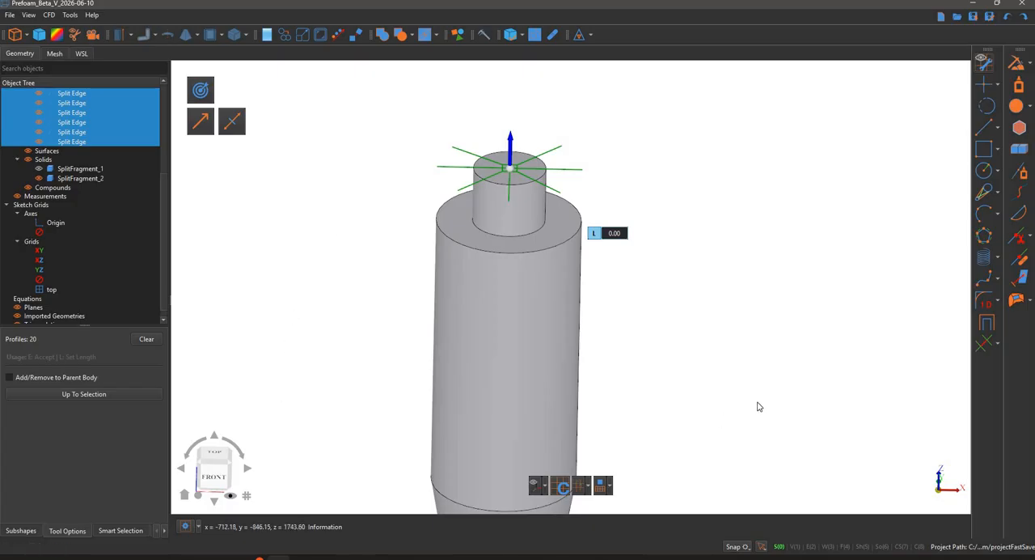
{"action": "middle_click_drag", "start_coordinate": [725, 274], "coordinate": [752, 243]}
{"action": "middle_click_drag", "start_coordinate": [909, 520], "coordinate": [890, 551]}
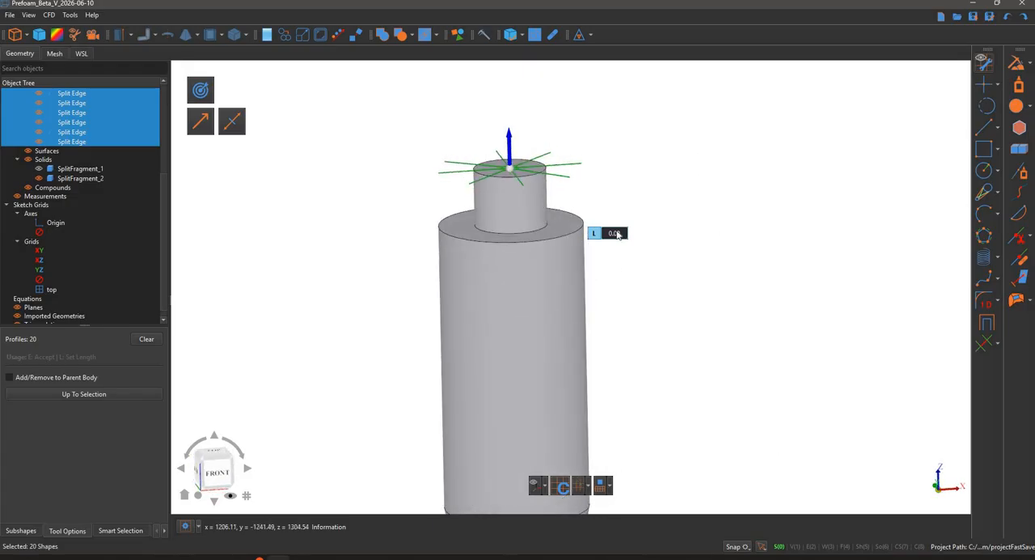
{"action": "middle_click_drag", "start_coordinate": [579, 180], "coordinate": [545, 151]}
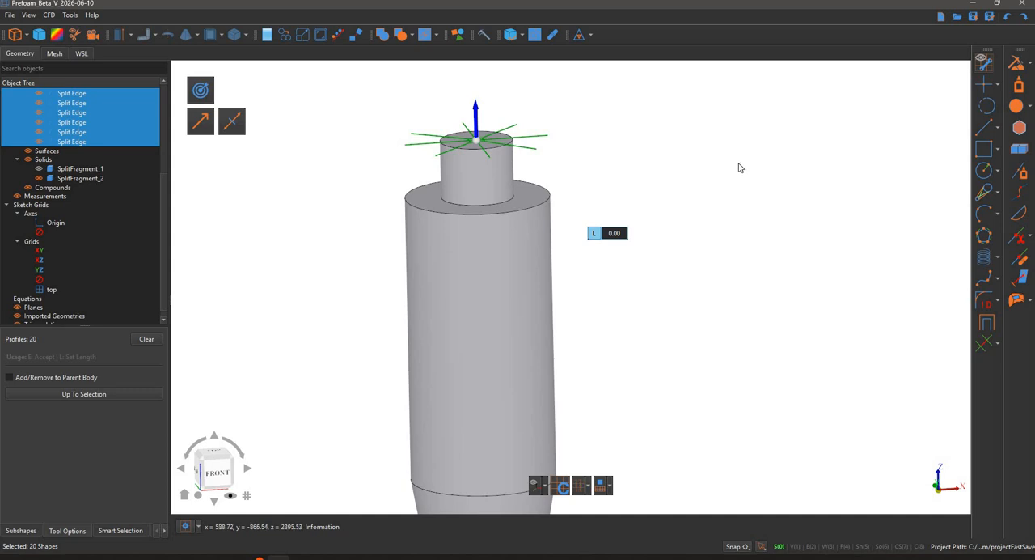
{"action": "left_click", "coordinate": [559, 138]}
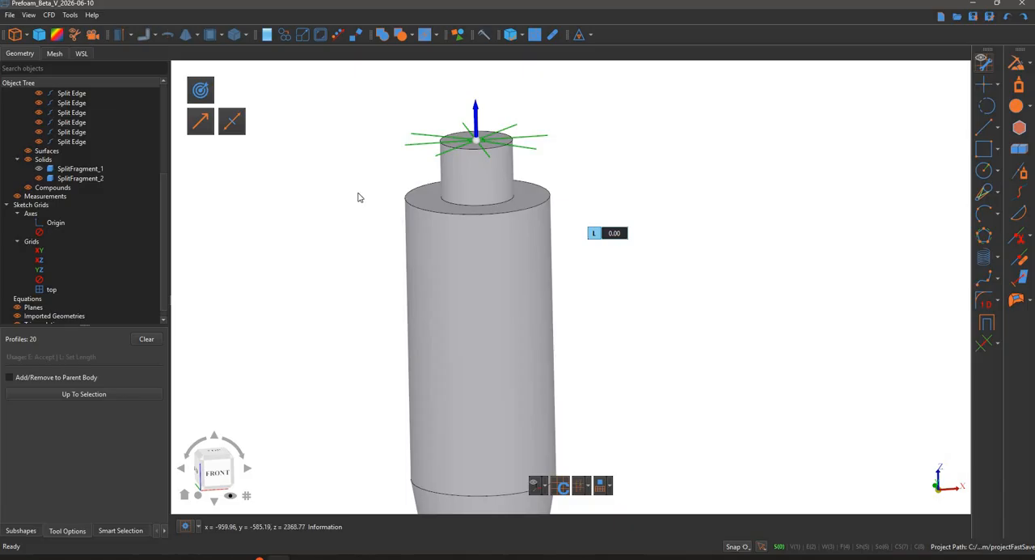
{"action": "scroll", "coordinate": [384, 171], "scroll_direction": "down", "scroll_amount": 5}
{"action": "scroll", "coordinate": [360, 231], "scroll_direction": "down", "scroll_amount": 1}
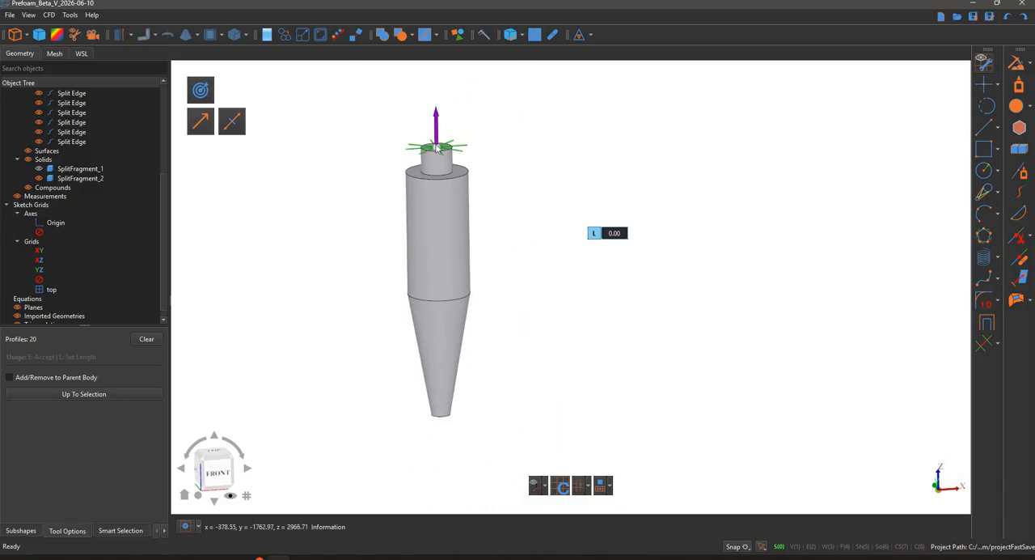
{"action": "left_click_drag", "start_coordinate": [435, 118], "coordinate": [474, 439]}
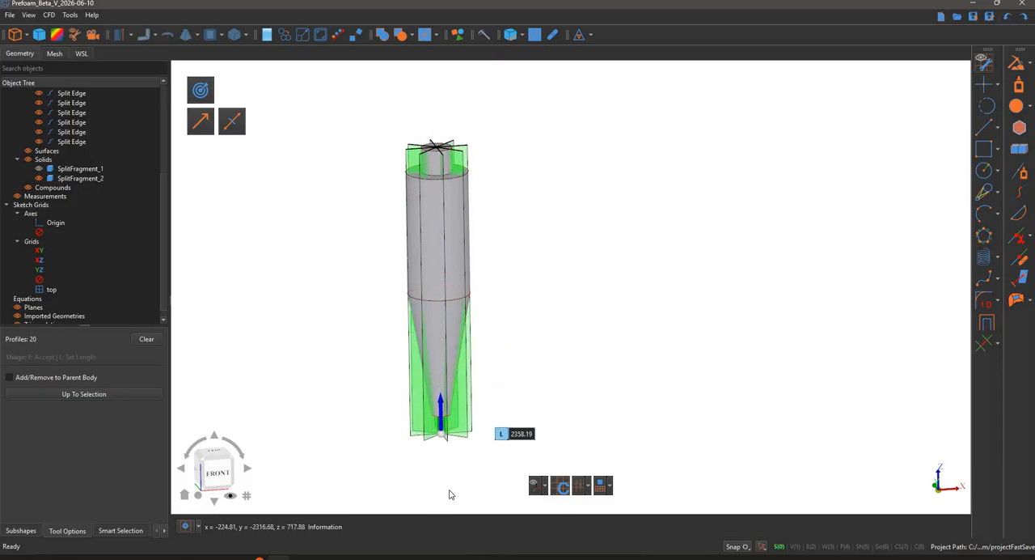
{"action": "scroll", "coordinate": [448, 466], "scroll_direction": "up", "scroll_amount": 2}
{"action": "scroll", "coordinate": [453, 459], "scroll_direction": "up", "scroll_amount": 1}
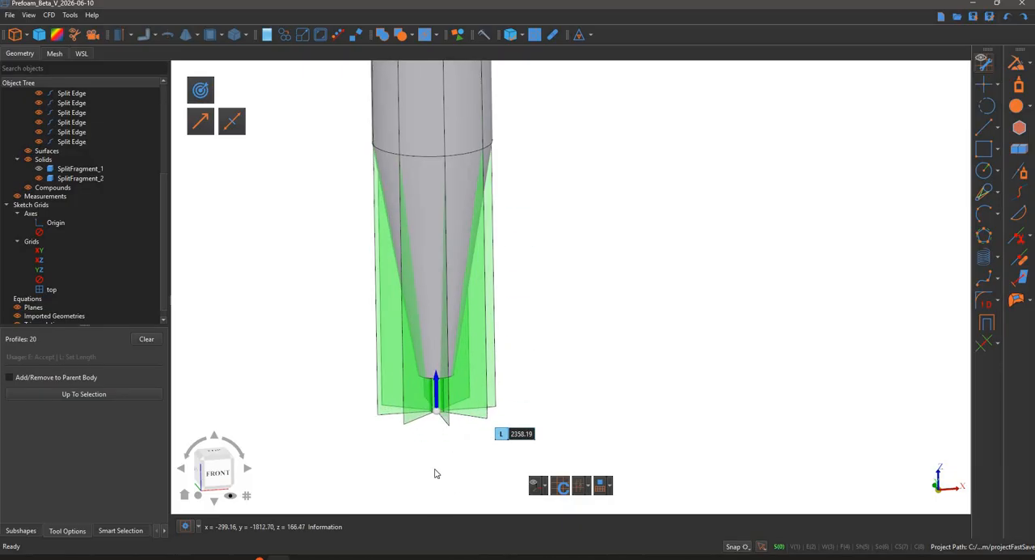
{"action": "scroll", "coordinate": [434, 471], "scroll_direction": "up", "scroll_amount": 2}
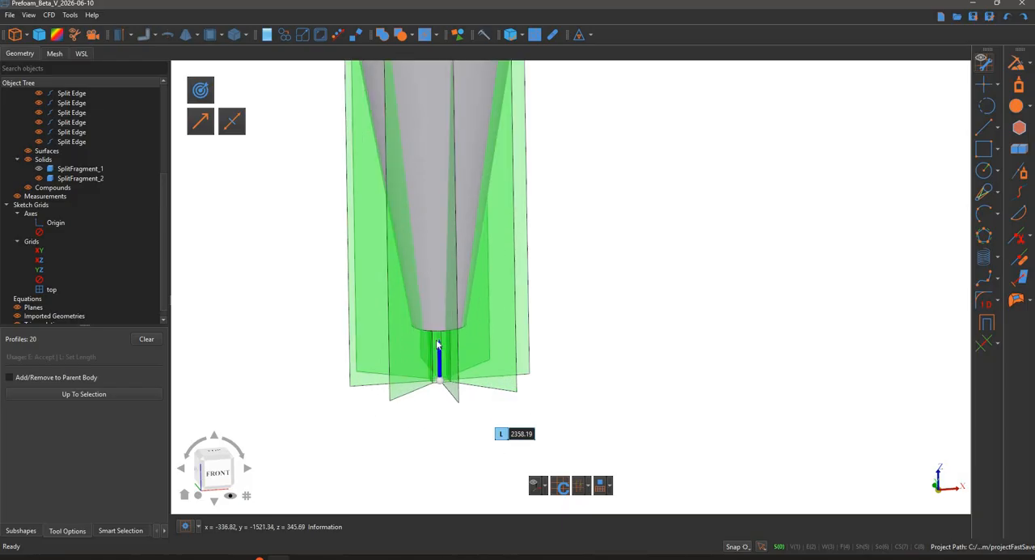
{"action": "left_click_drag", "start_coordinate": [437, 346], "coordinate": [654, 301]}
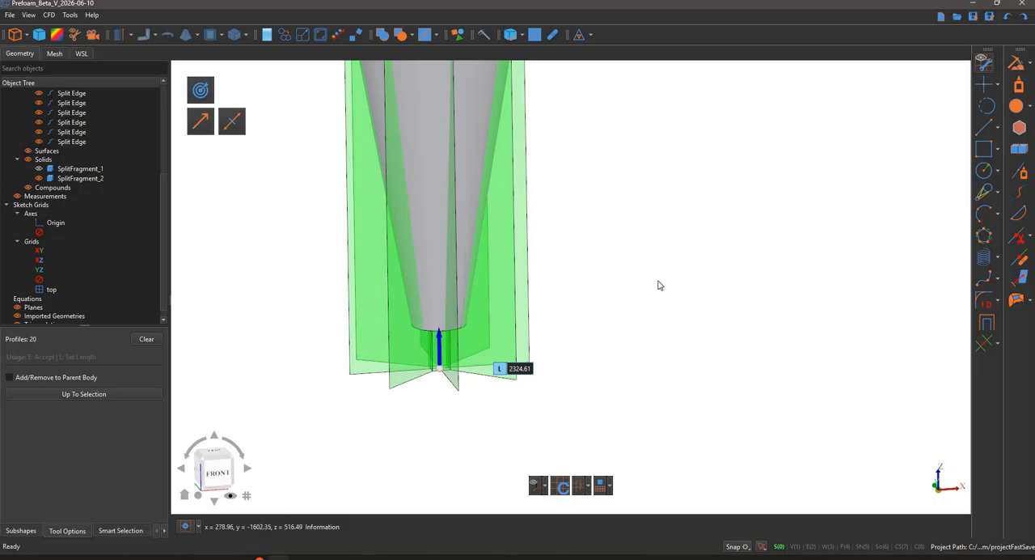
{"action": "key", "text": "e"}
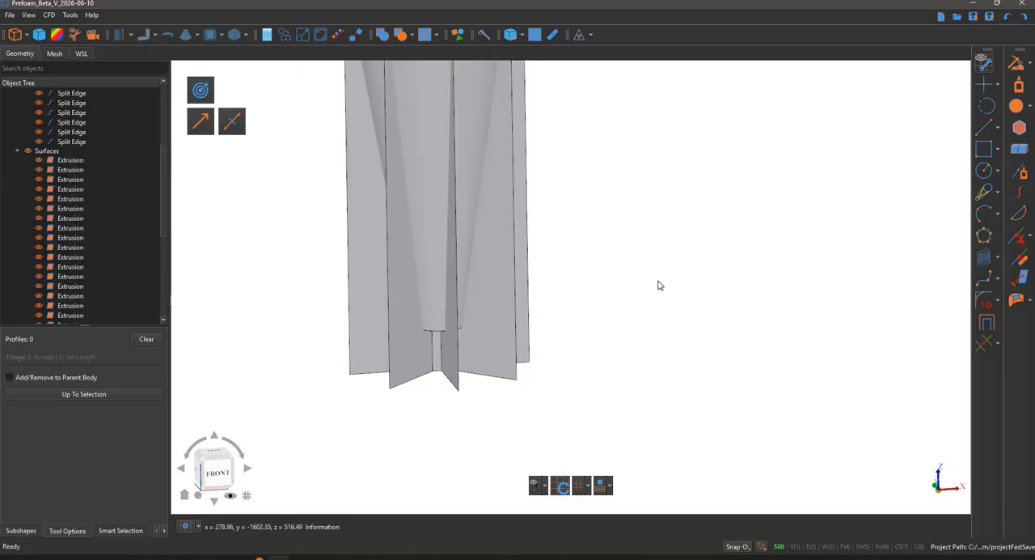
- Hide all the sketch curves in the object tree
{"action": "scroll", "coordinate": [631, 318], "scroll_direction": "down", "scroll_amount": 1}
{"action": "scroll", "coordinate": [625, 289], "scroll_direction": "down", "scroll_amount": 3}
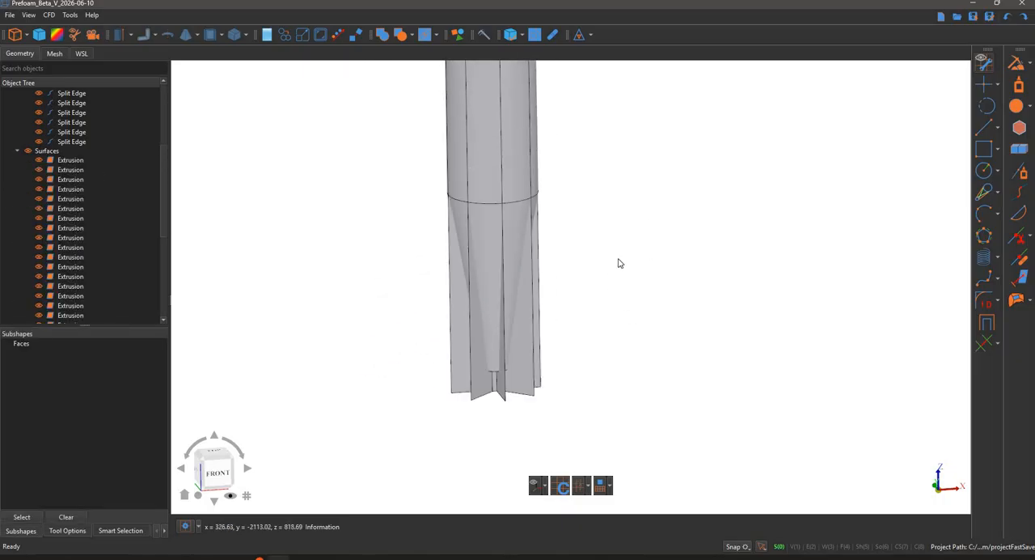
{"action": "scroll", "coordinate": [34, 113], "scroll_direction": "up", "scroll_amount": 5}
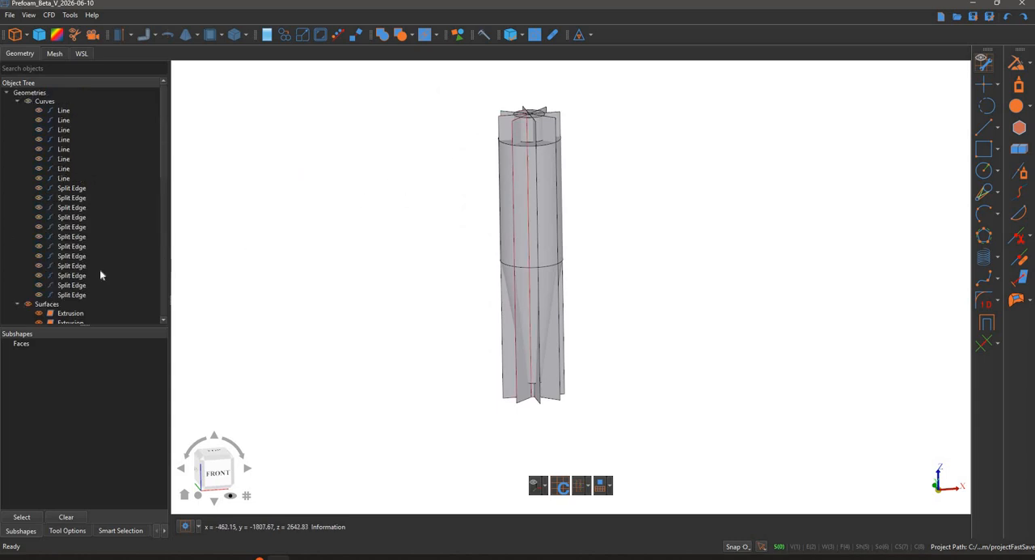
{"action": "scroll", "coordinate": [114, 203], "scroll_direction": "down", "scroll_amount": 5}
{"action": "scroll", "coordinate": [114, 203], "scroll_direction": "up", "scroll_amount": 3}
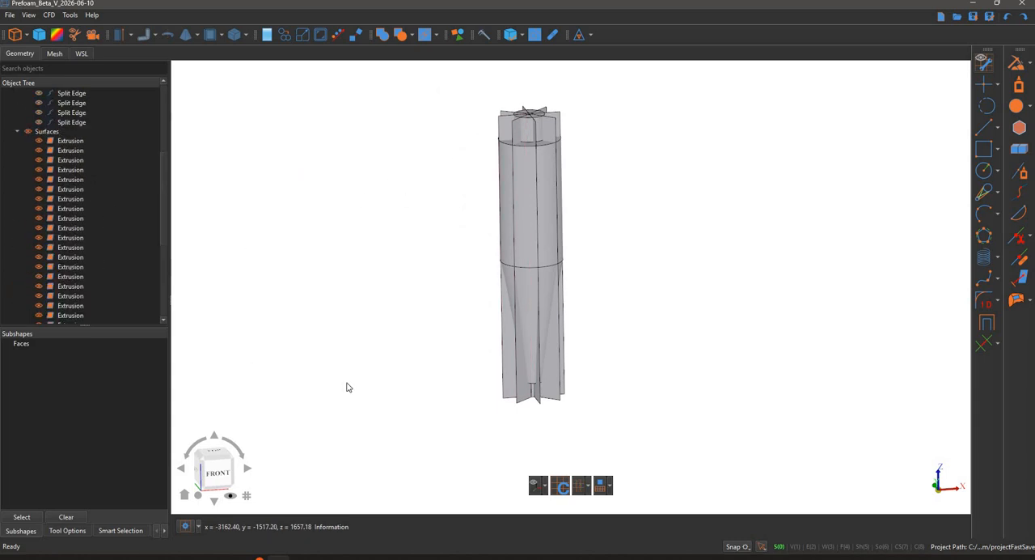
- Group all 20 extruded surfaces under the name "cutter"
{"action": "left_click", "coordinate": [71, 141]}
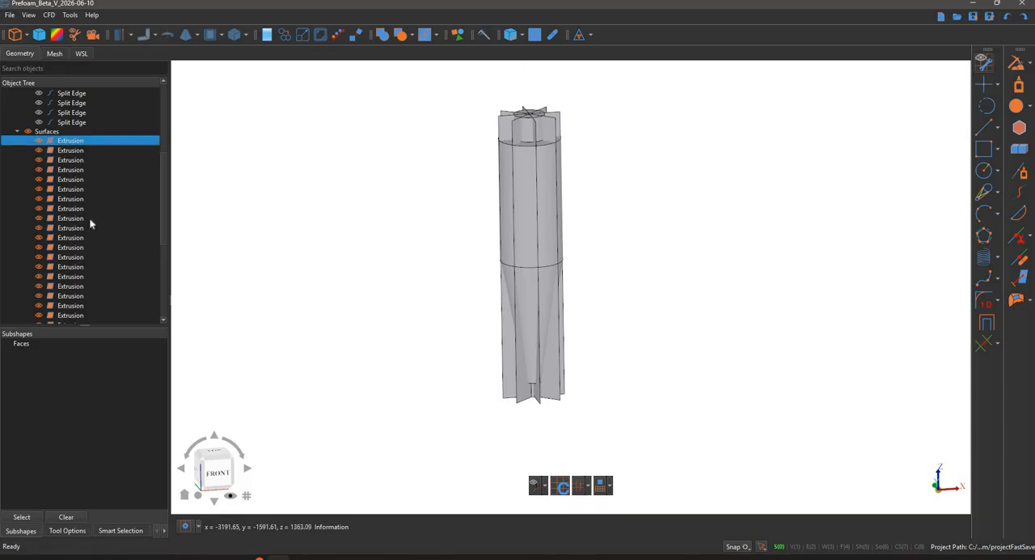
{"action": "scroll", "coordinate": [91, 222], "scroll_direction": "down", "scroll_amount": 3}
{"action": "left_click", "coordinate": [78, 239], "text": "shift"}
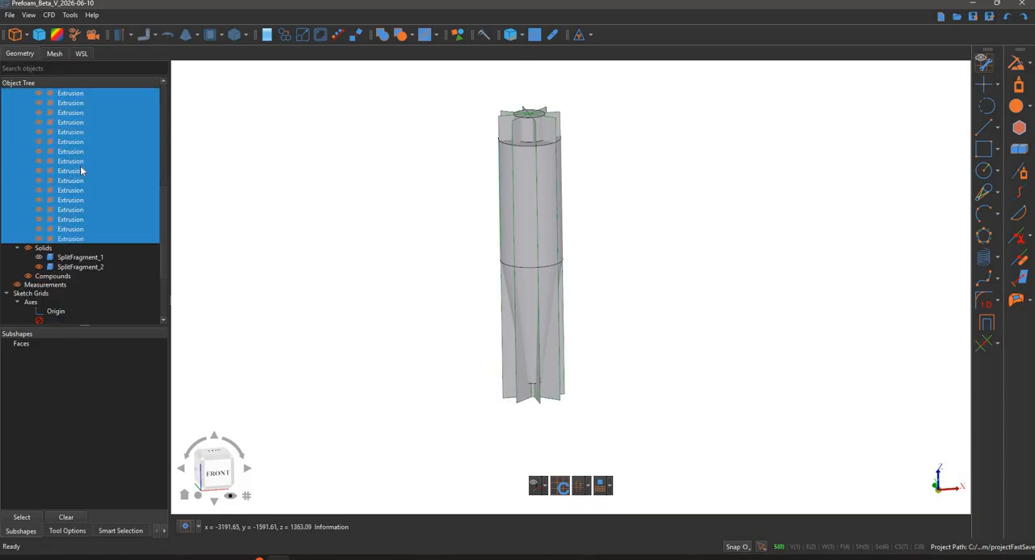
{"action": "right_click", "coordinate": [81, 171]}
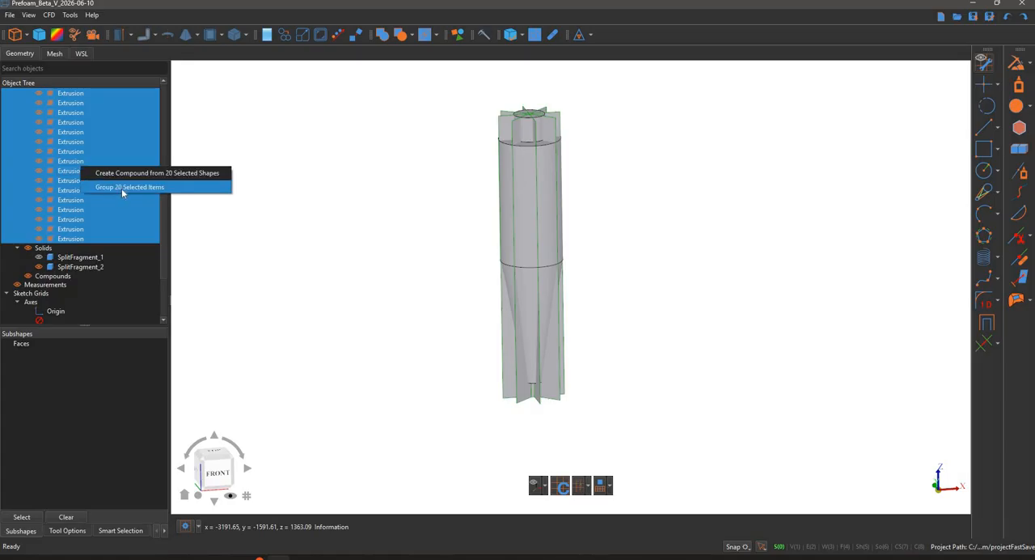
{"action": "left_click", "coordinate": [129, 187]}
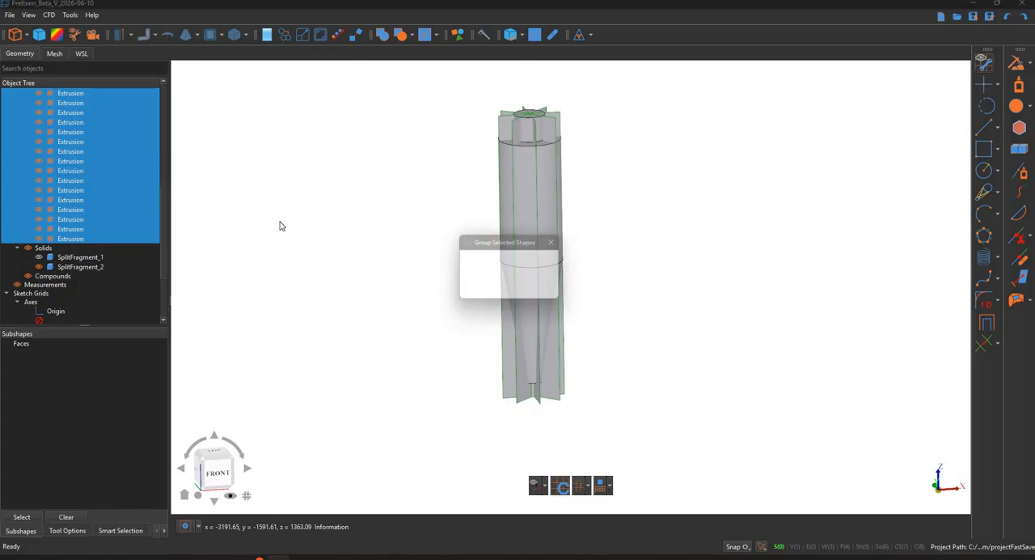
{"action": "type", "text": "cutter_1"}
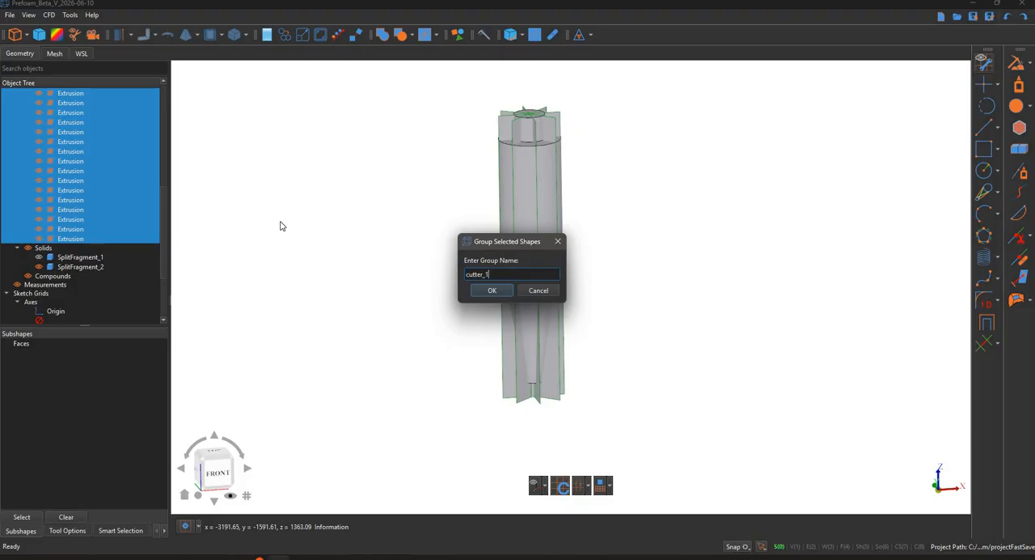
{"action": "key", "text": "Return"}
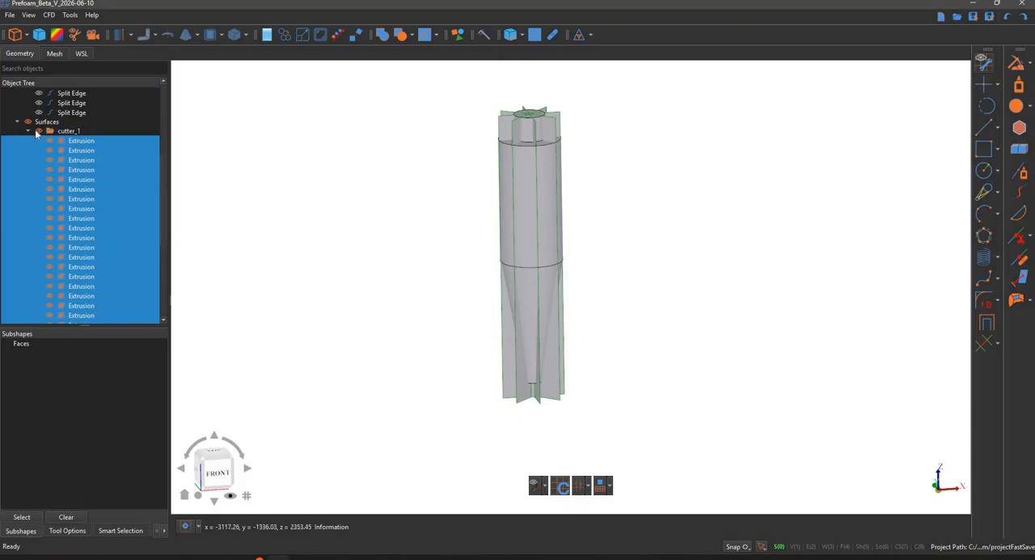
- Hide the cutter group and set the cyclone solid's transparency to 75%
{"action": "left_click", "coordinate": [38, 131]}
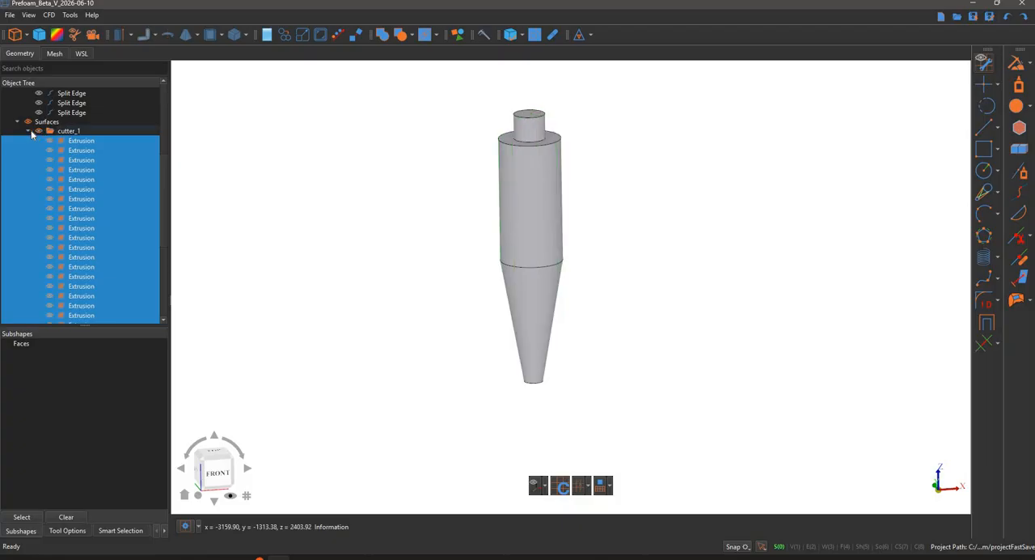
{"action": "left_click", "coordinate": [361, 155]}
{"action": "left_click", "coordinate": [536, 158]}
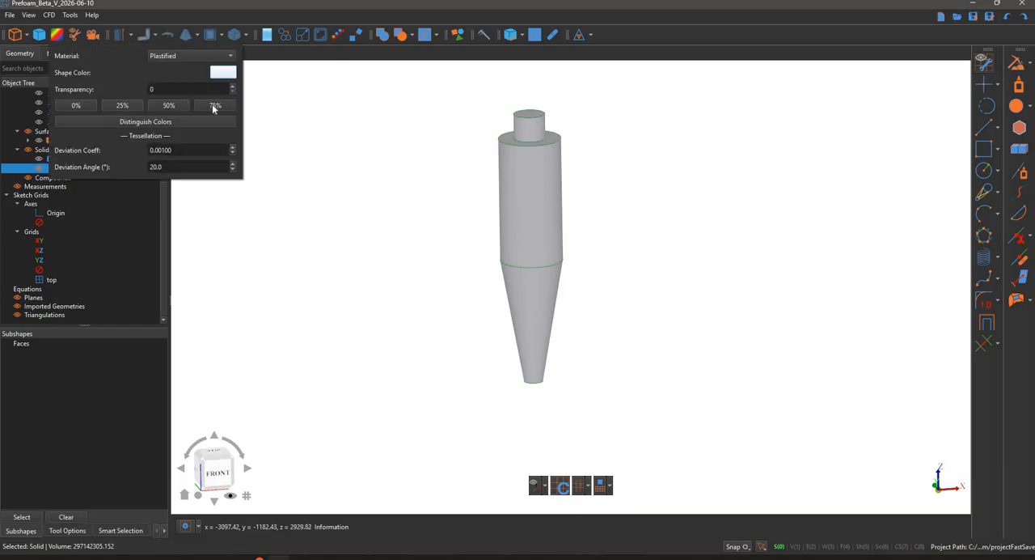
{"action": "left_click", "coordinate": [215, 106]}
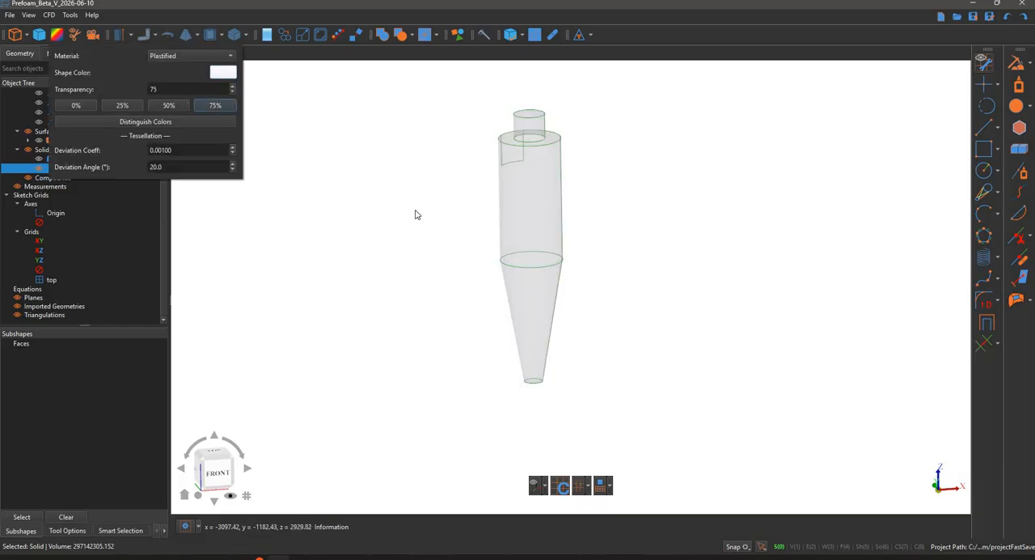
- Show the cutter group again and set its surfaces' transparency to 50%
{"action": "left_click", "coordinate": [78, 198]}
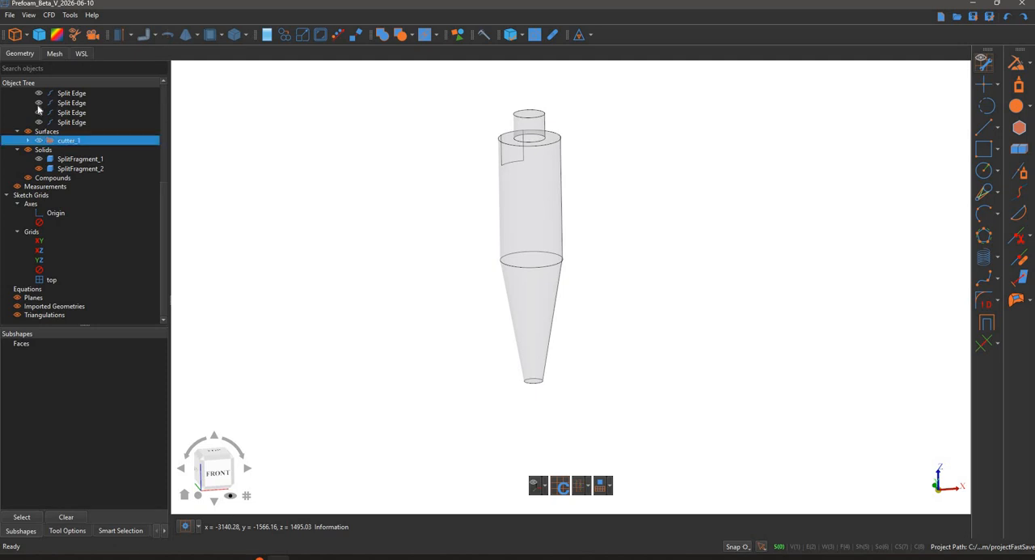
{"action": "key", "text": "space"}
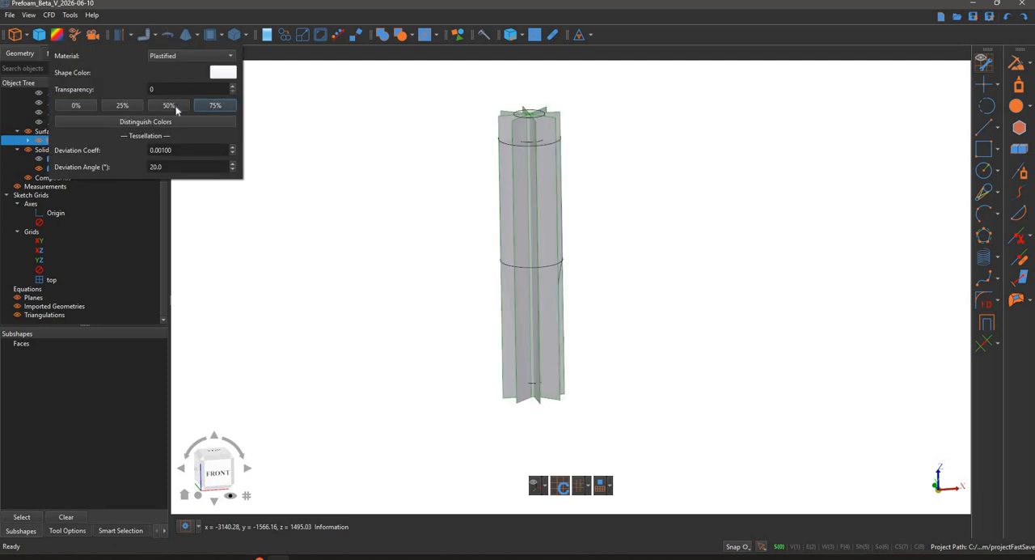
{"action": "left_click", "coordinate": [169, 105]}
{"action": "left_click", "coordinate": [448, 317]}
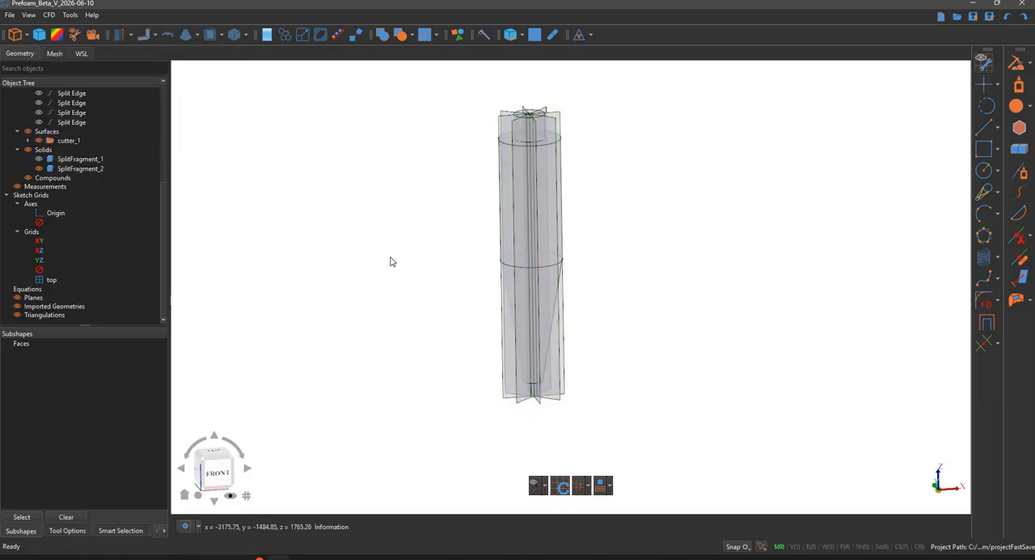
- Inspect the cutter surfaces against the transparent cyclone body, and hide the cutter group
{"action": "middle_click_drag", "start_coordinate": [435, 172], "coordinate": [436, 251]}
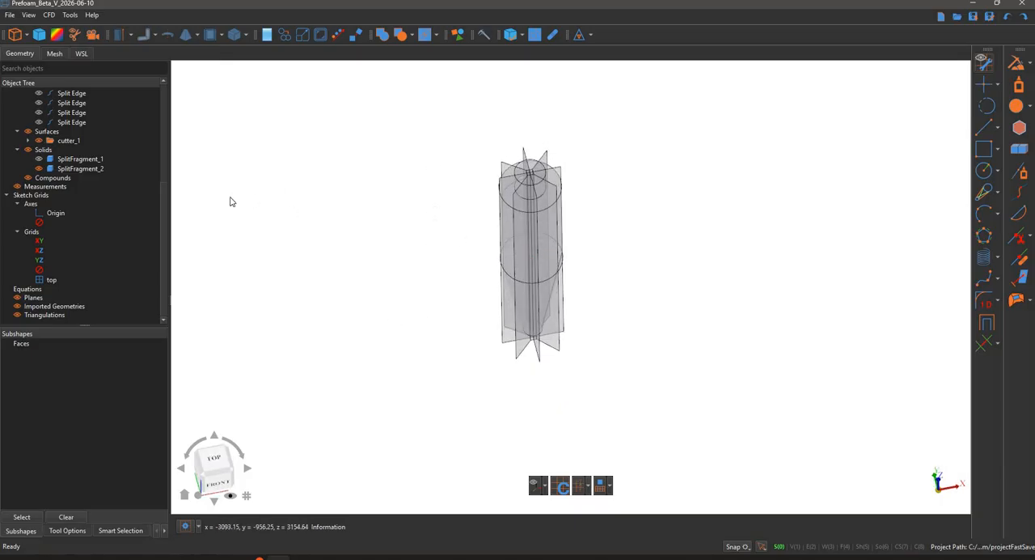
{"action": "middle_click_drag", "start_coordinate": [739, 250], "coordinate": [724, 152]}
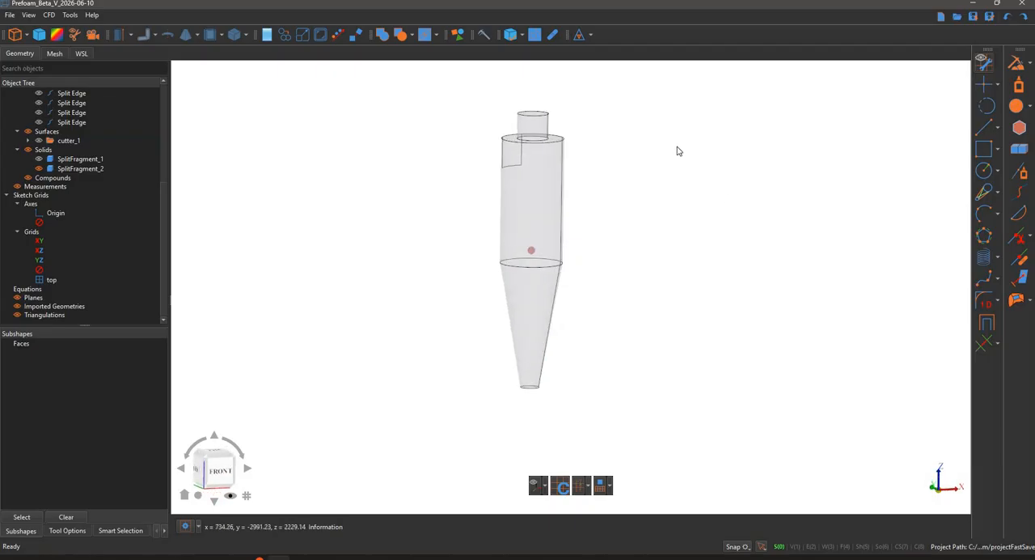
- Extract the circular edge where the cyclone's cylinder meets the cone as a standalone edge
{"action": "scroll", "coordinate": [669, 170], "scroll_direction": "up", "scroll_amount": 2}
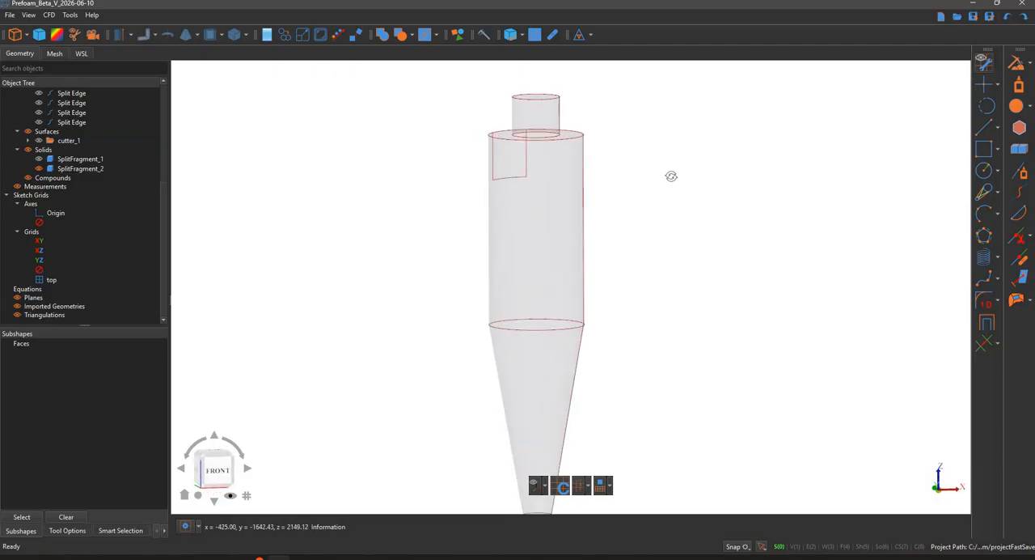
{"action": "middle_click_drag", "start_coordinate": [660, 189], "coordinate": [781, 546]}
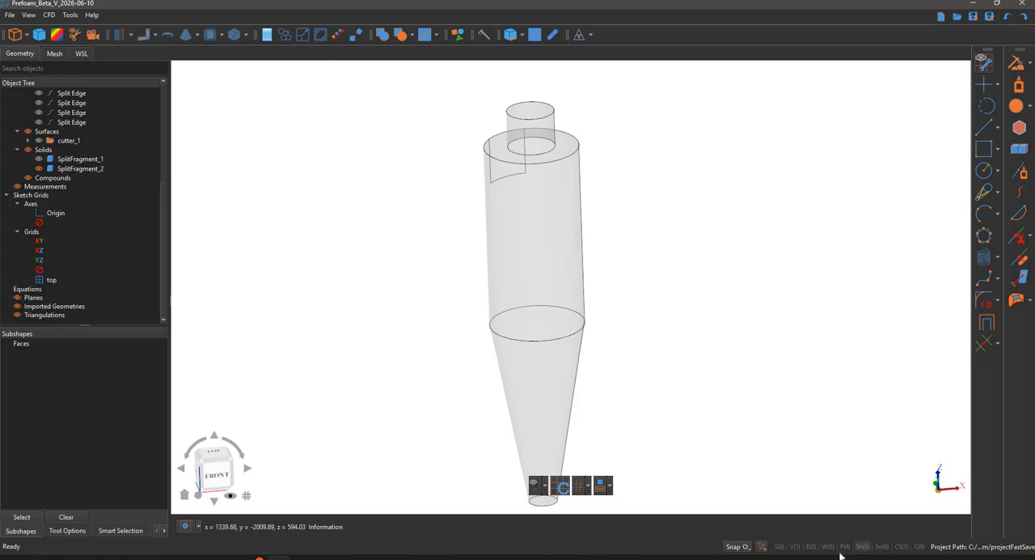
{"action": "key", "text": "3"}
{"action": "key", "text": "4"}
{"action": "key", "text": "3"}
{"action": "key", "text": "2"}
{"action": "left_click", "coordinate": [561, 350]}
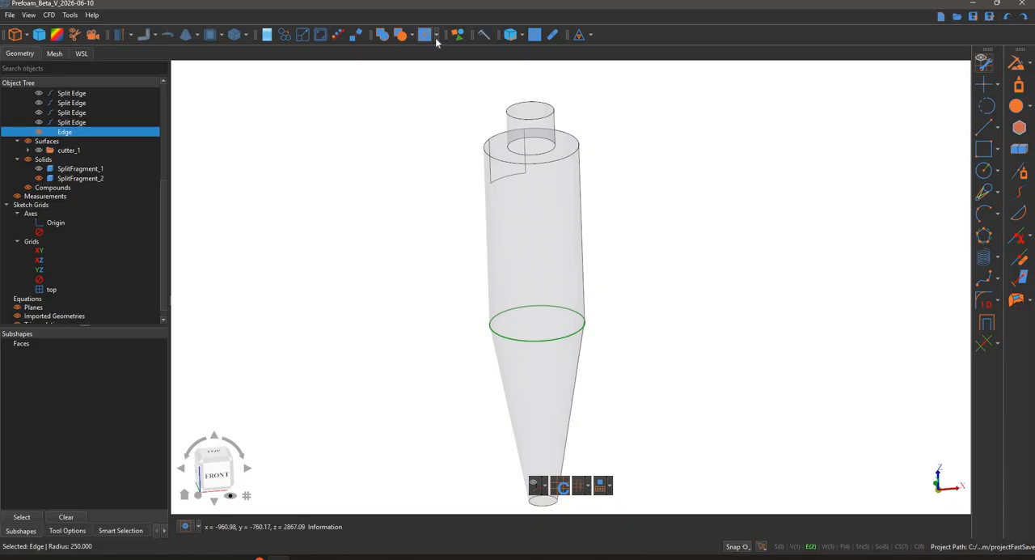
- Copy the extracted junction circle straight up along the cyclone axis to the level of the inlet's bottom edge
{"action": "left_click", "coordinate": [355, 37]}
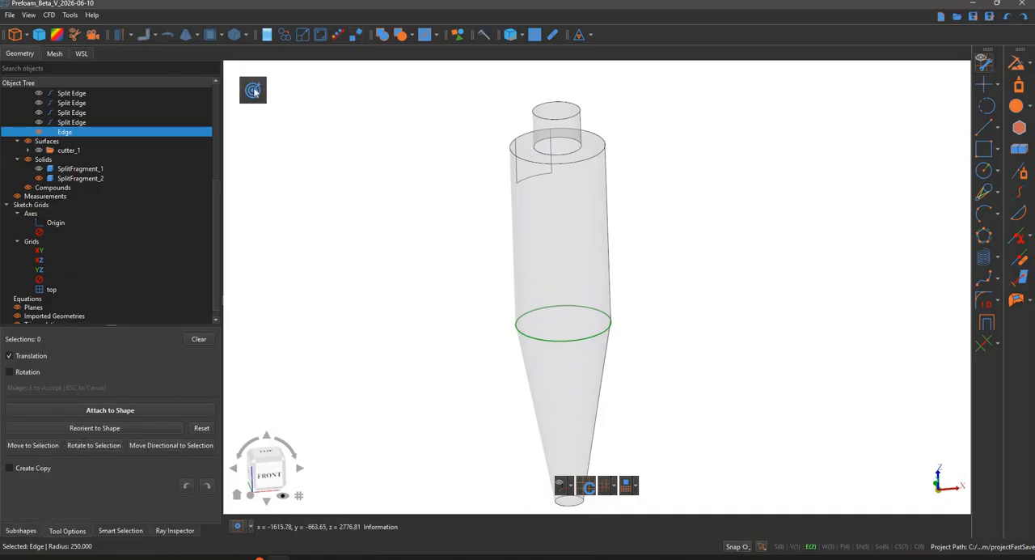
{"action": "left_click", "coordinate": [253, 92]}
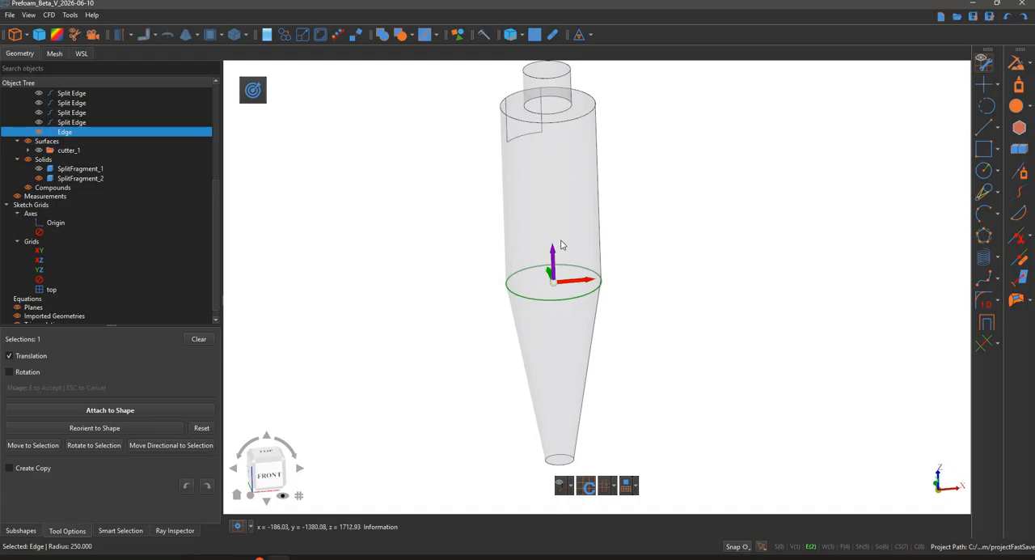
{"action": "left_click_drag", "start_coordinate": [556, 251], "coordinate": [552, 228]}
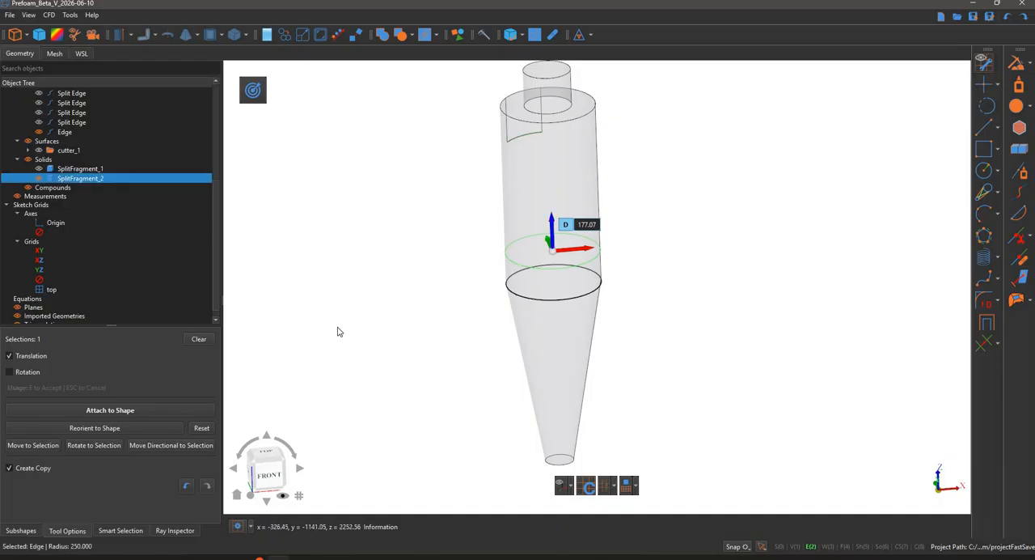
{"action": "left_click", "coordinate": [167, 451]}
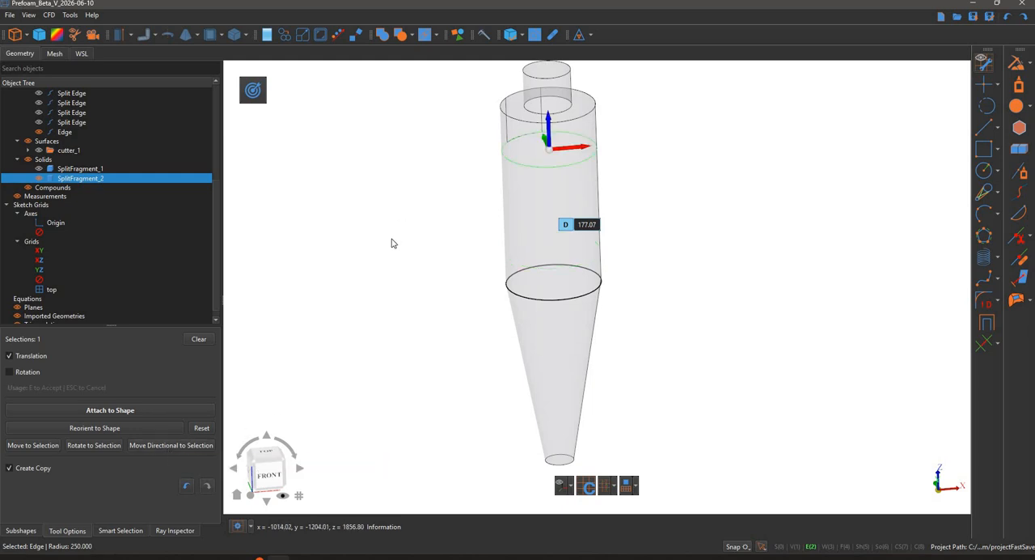
{"action": "key", "text": "e"}
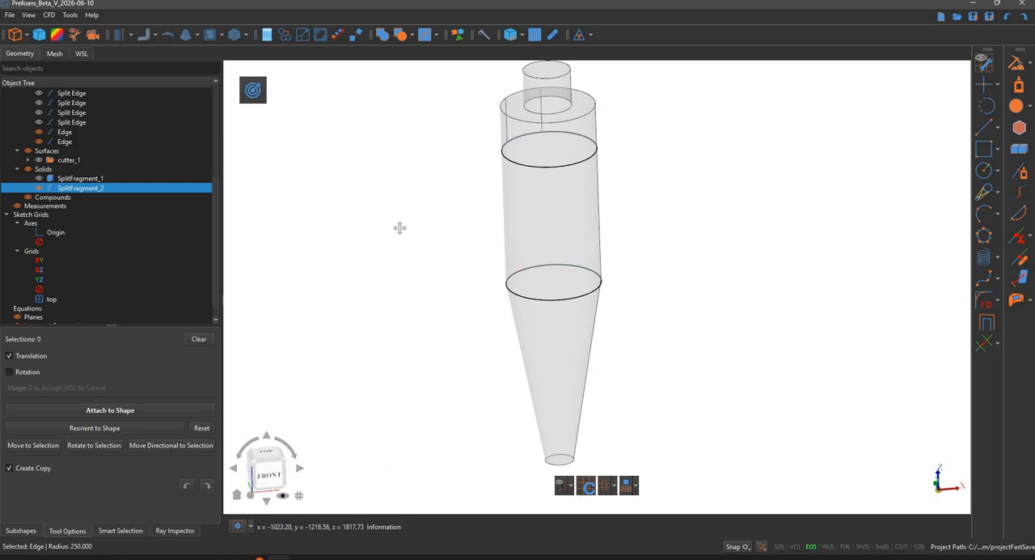
- Copy the circle at the inlet's bottom level straight up to the top edge of the main cylinder
{"action": "middle_click_drag", "start_coordinate": [399, 228], "coordinate": [413, 276]}
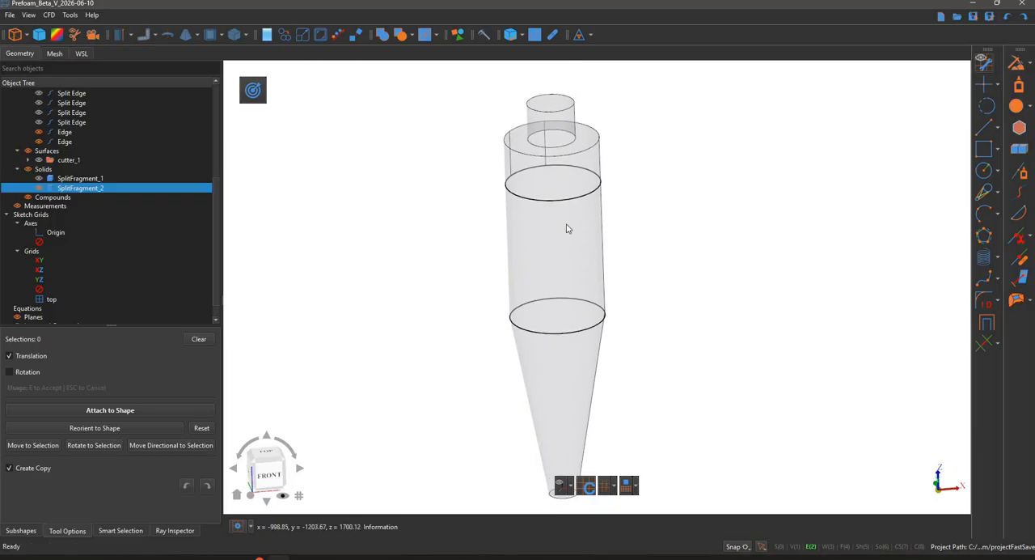
{"action": "left_click", "coordinate": [441, 170]}
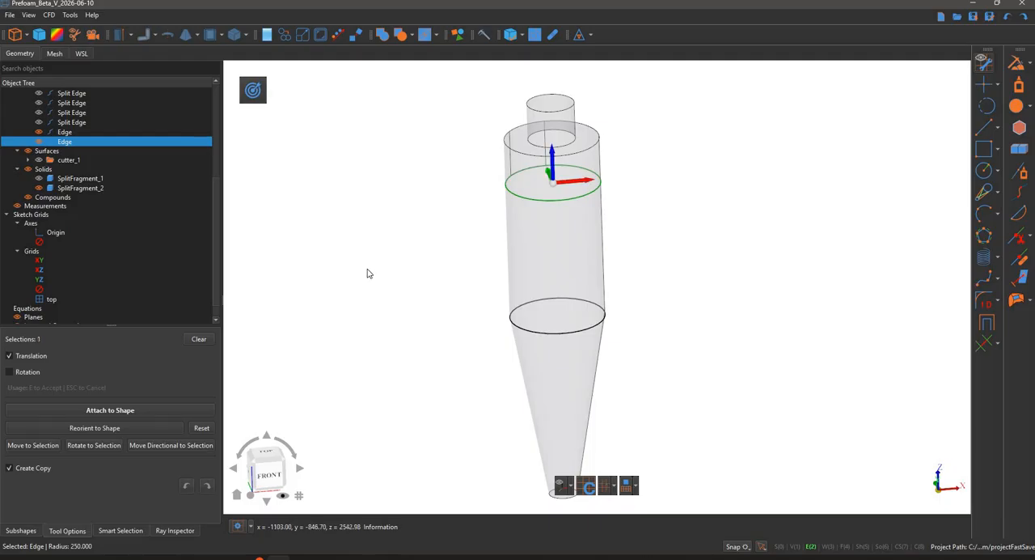
{"action": "left_click", "coordinate": [536, 155]}
{"action": "left_click", "coordinate": [173, 445]}
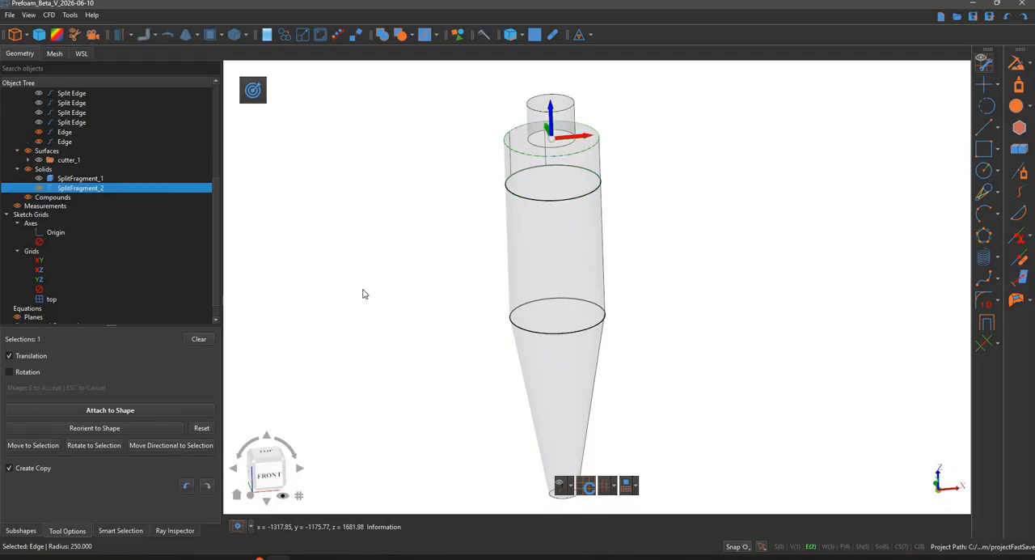
{"action": "key", "text": "Return"}
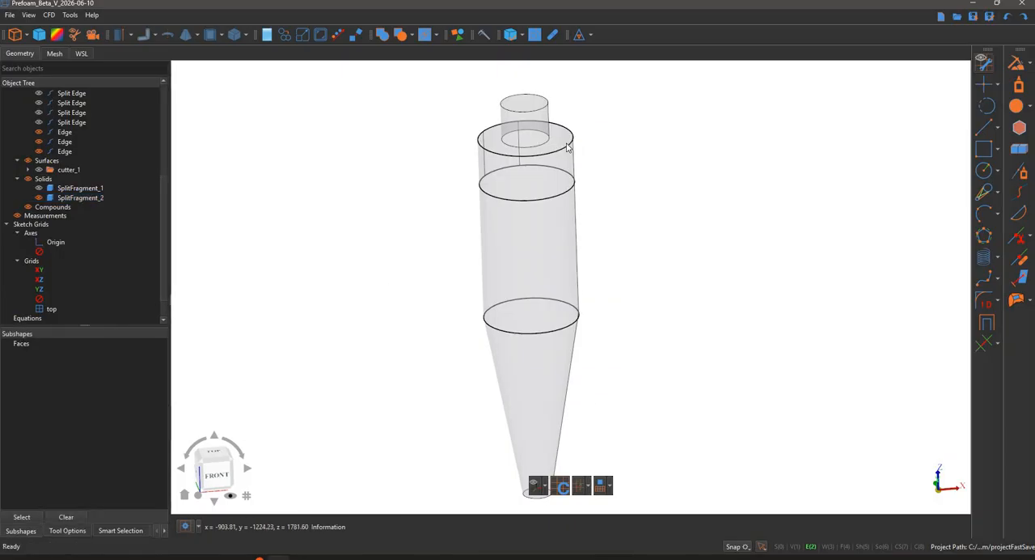
- Create filled surfaces from the three full-diameter circles at the cylinder top, inlet bottom and cone junction
{"action": "left_click", "coordinate": [569, 149]}
{"action": "left_click", "coordinate": [566, 192], "text": "ctrl"}
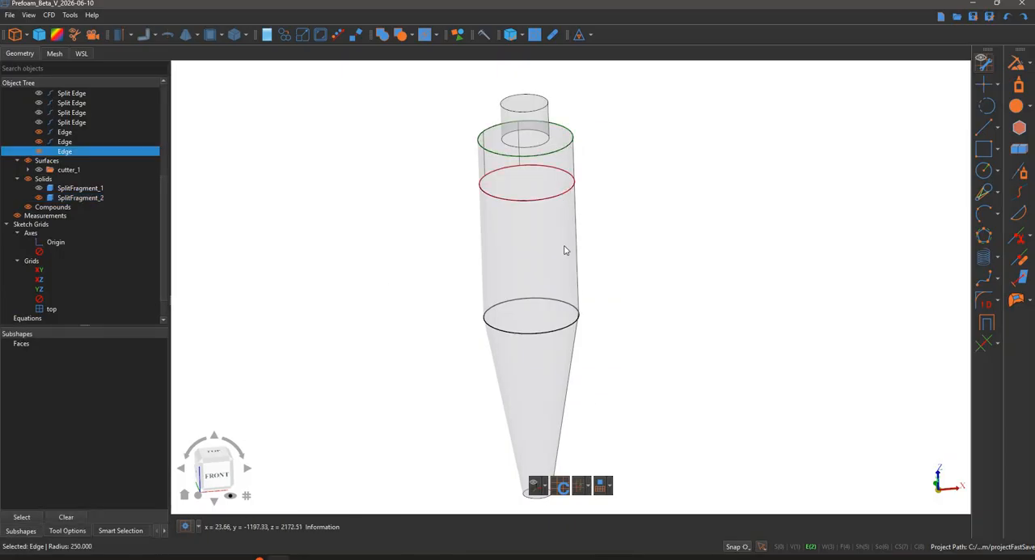
{"action": "left_click", "coordinate": [566, 327], "text": "ctrl"}
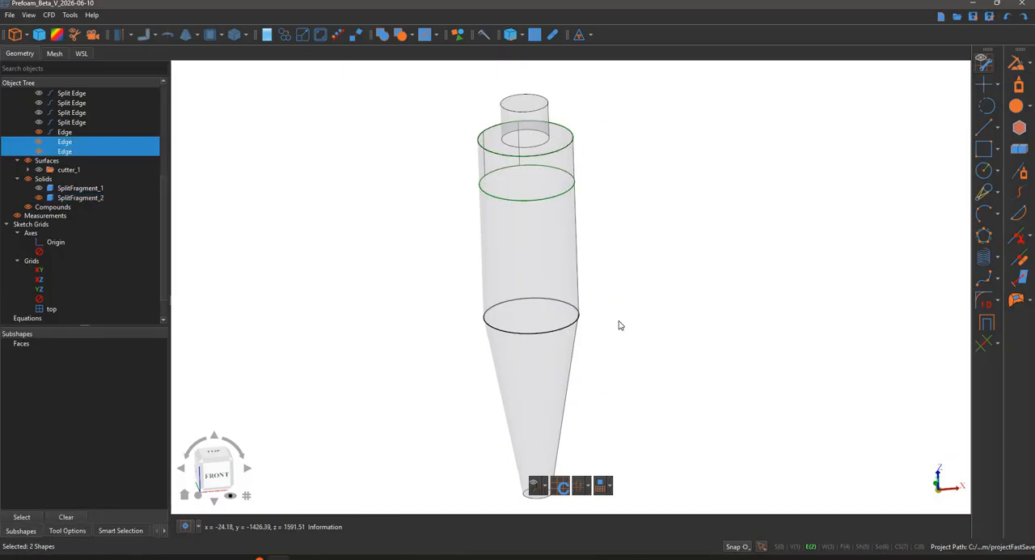
{"action": "left_click", "coordinate": [1011, 113]}
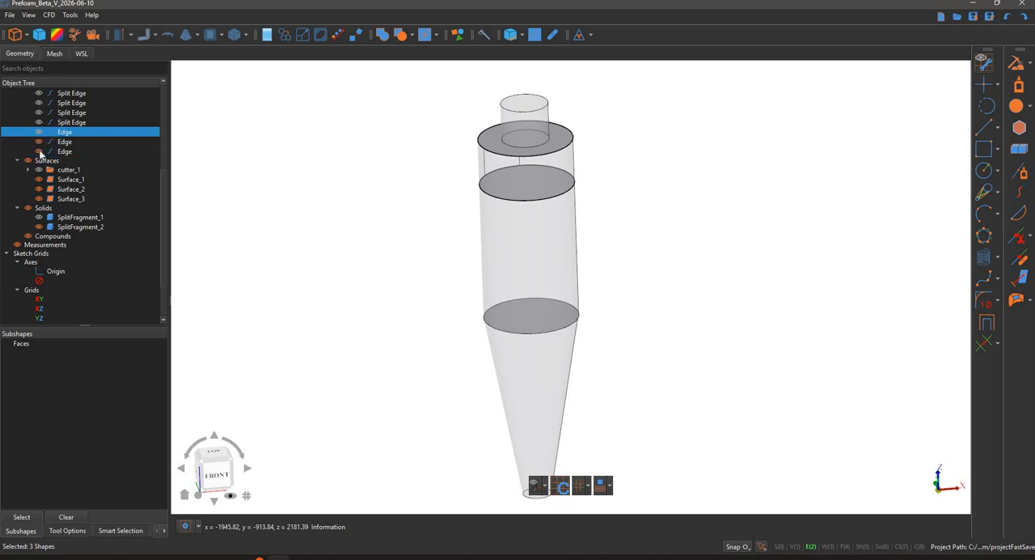
- Group the three circular surfaces as "cutter_2", then hide and collapse the group
{"action": "left_click", "coordinate": [70, 179]}
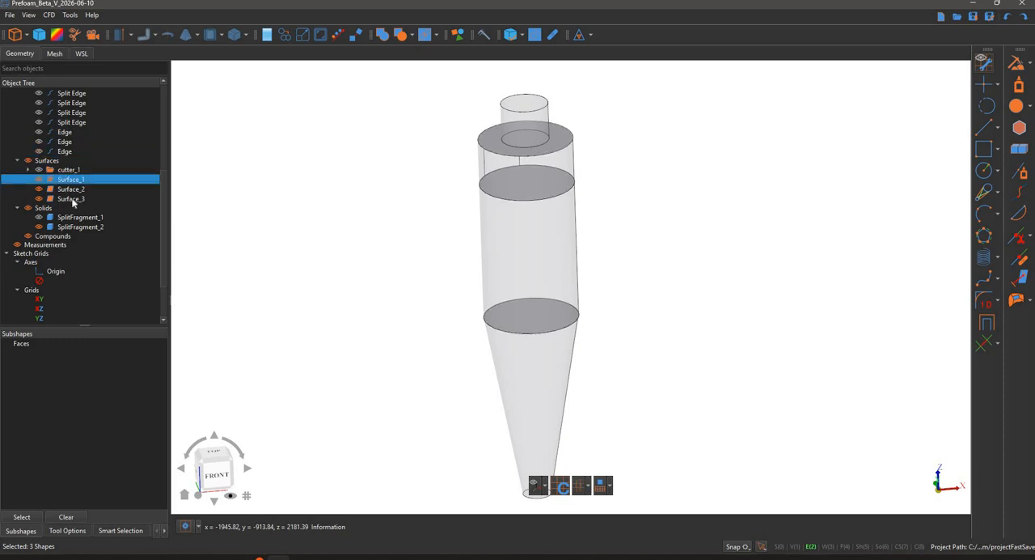
{"action": "left_click", "coordinate": [70, 199], "text": "shift"}
{"action": "right_click", "coordinate": [72, 199]}
{"action": "left_click", "coordinate": [118, 221]}
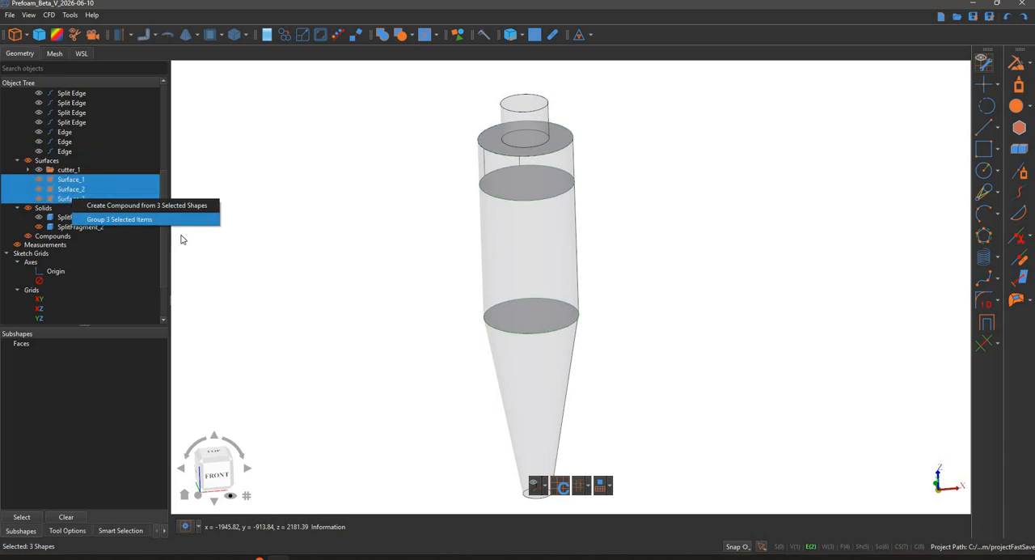
{"action": "type", "text": "cutter_2"}
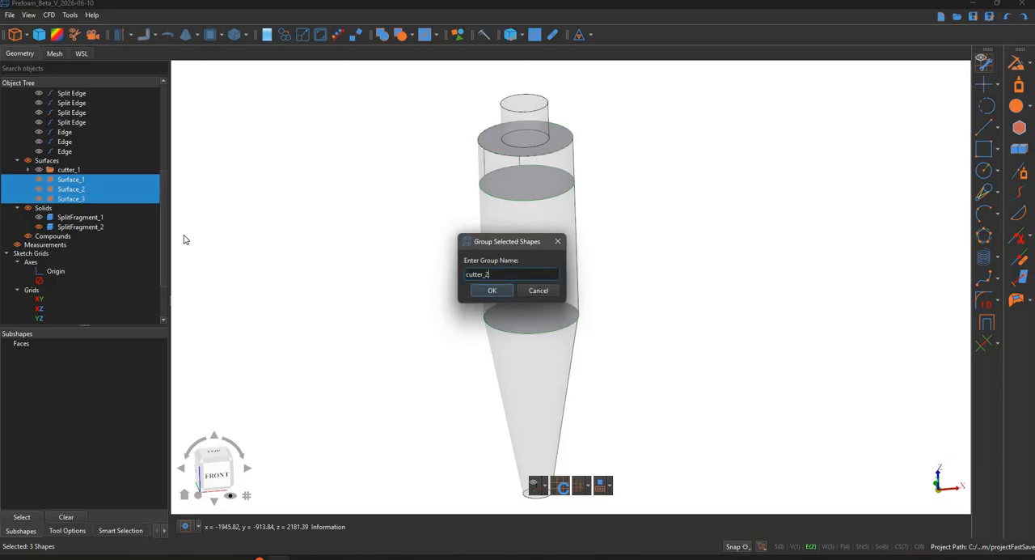
{"action": "key", "text": "Return"}
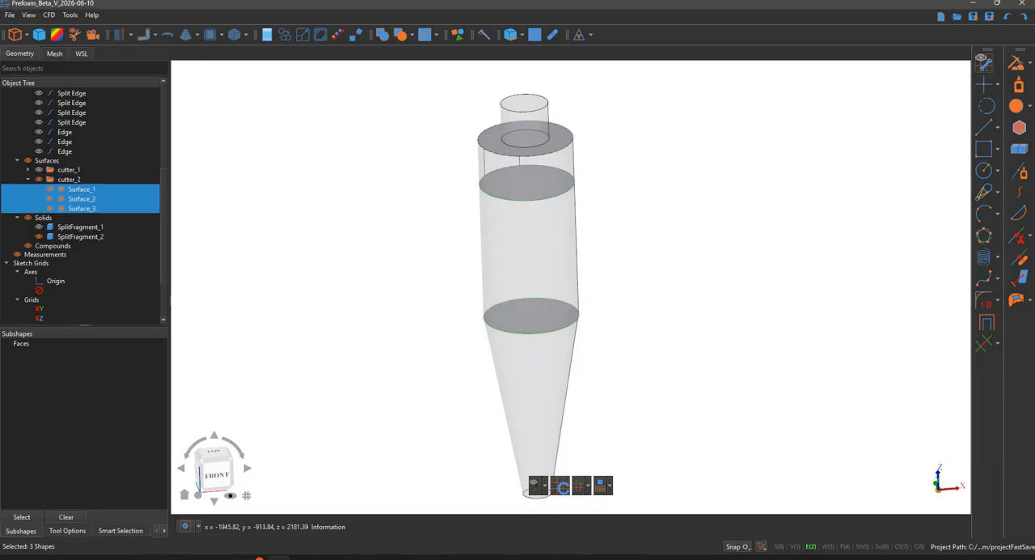
{"action": "left_click", "coordinate": [38, 180]}
{"action": "left_click", "coordinate": [29, 179]}
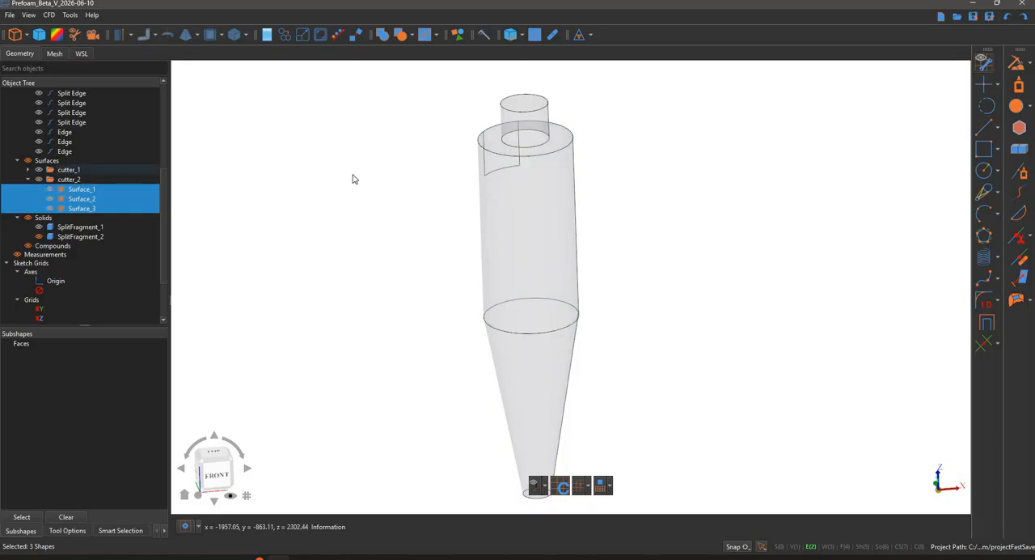
- Extract the outlet pipe's circular edge at the cylinder top and copy it straight down to the cylinder-cone junction
{"action": "left_click", "coordinate": [527, 148]}
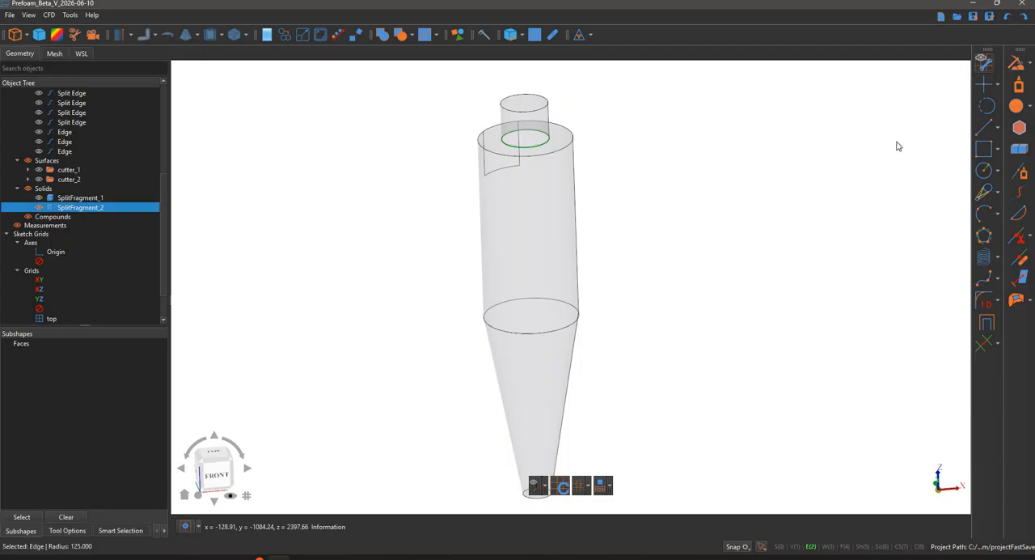
{"action": "left_click", "coordinate": [1018, 63]}
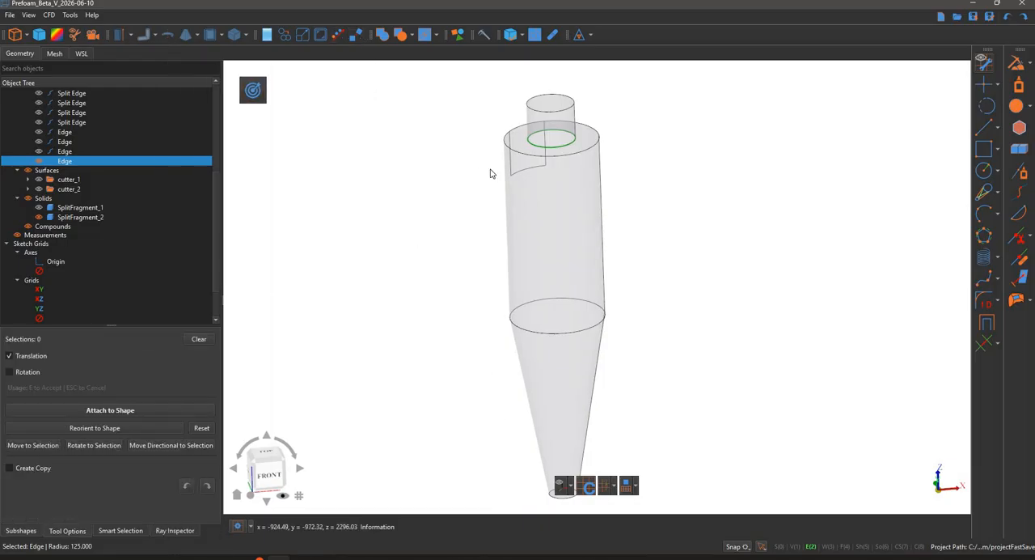
{"action": "left_click", "coordinate": [255, 91]}
{"action": "left_click_drag", "start_coordinate": [550, 114], "coordinate": [560, 340]}
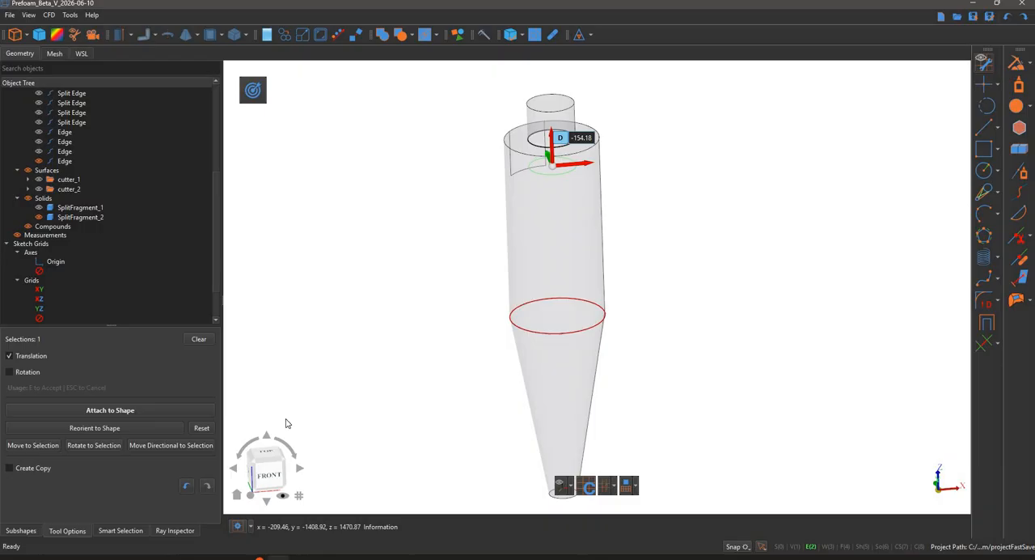
{"action": "left_click", "coordinate": [183, 444]}
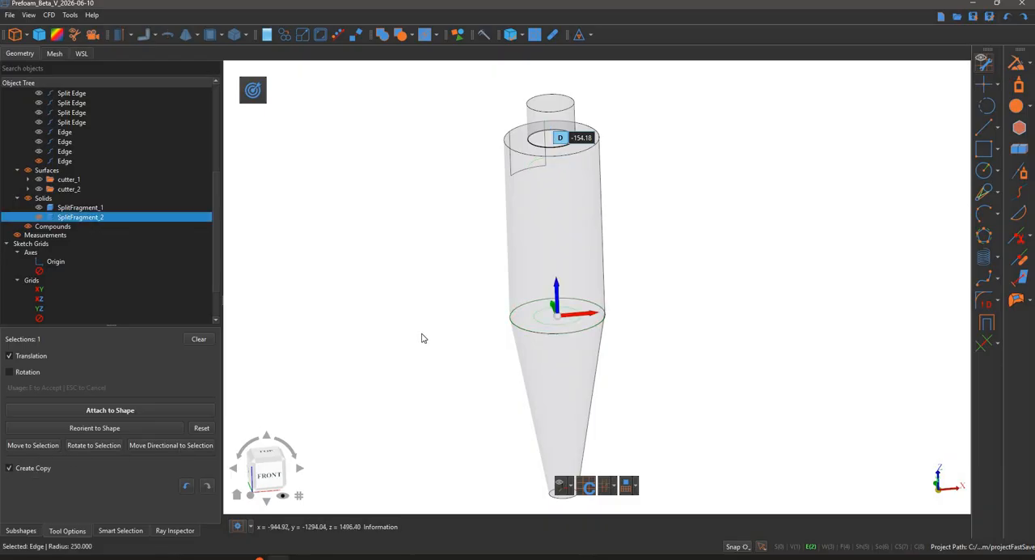
{"action": "key", "text": "e"}
- Copy the small circle at the cylinder-cone junction straight down to the cone's bottom edge
{"action": "left_click", "coordinate": [419, 240]}
{"action": "middle_click_drag", "start_coordinate": [582, 313], "coordinate": [579, 216]}
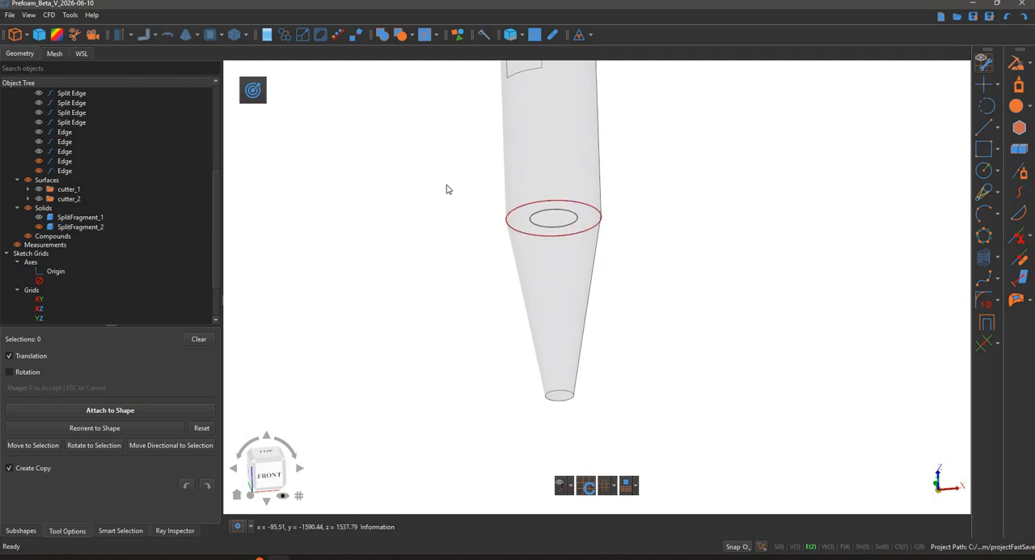
{"action": "left_click", "coordinate": [553, 227]}
{"action": "left_click_drag", "start_coordinate": [553, 187], "coordinate": [559, 404]}
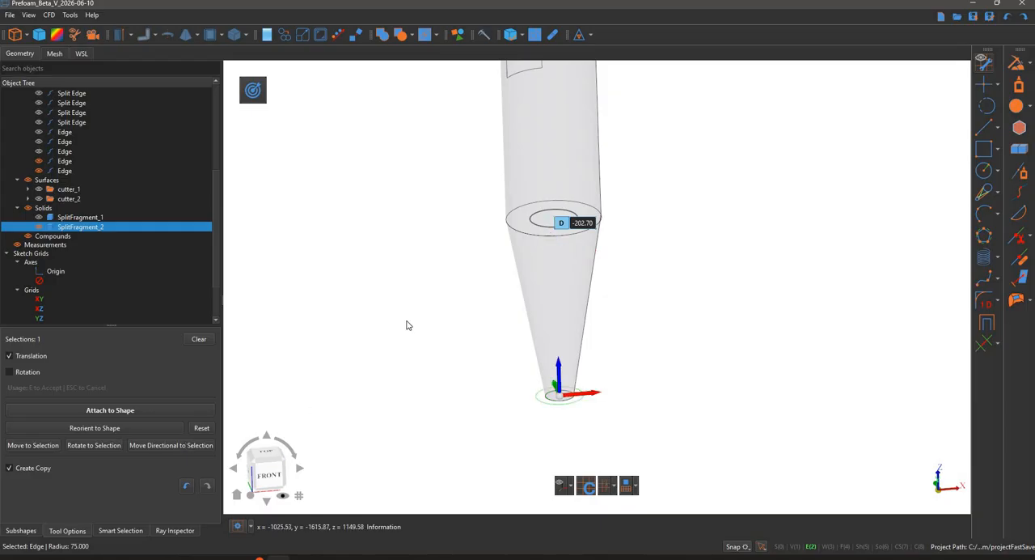
{"action": "key", "text": "e"}
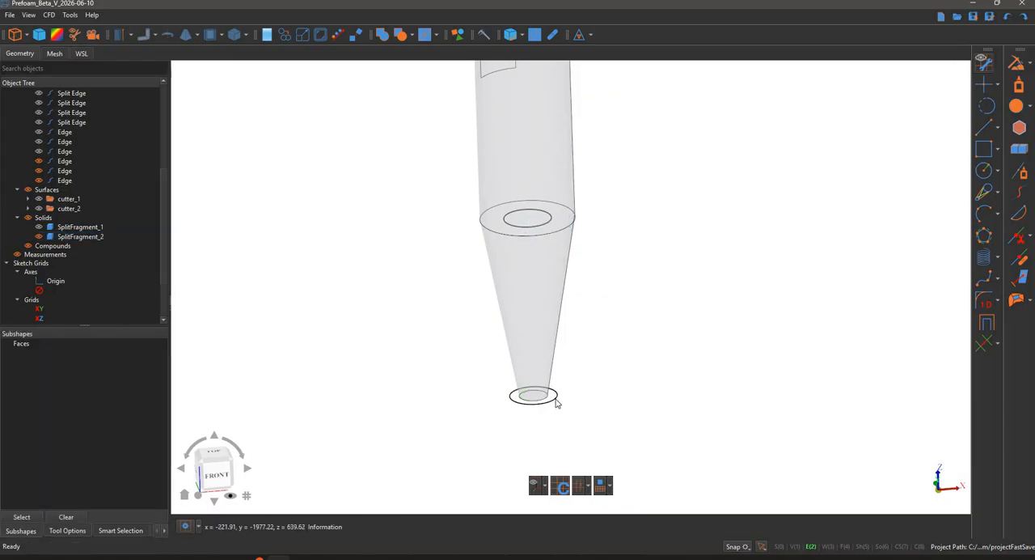
- Scale the copied circle at the cone's bottom uniformly by 0.4 about its centre
{"action": "left_click", "coordinate": [525, 388]}
{"action": "left_click", "coordinate": [302, 35]}
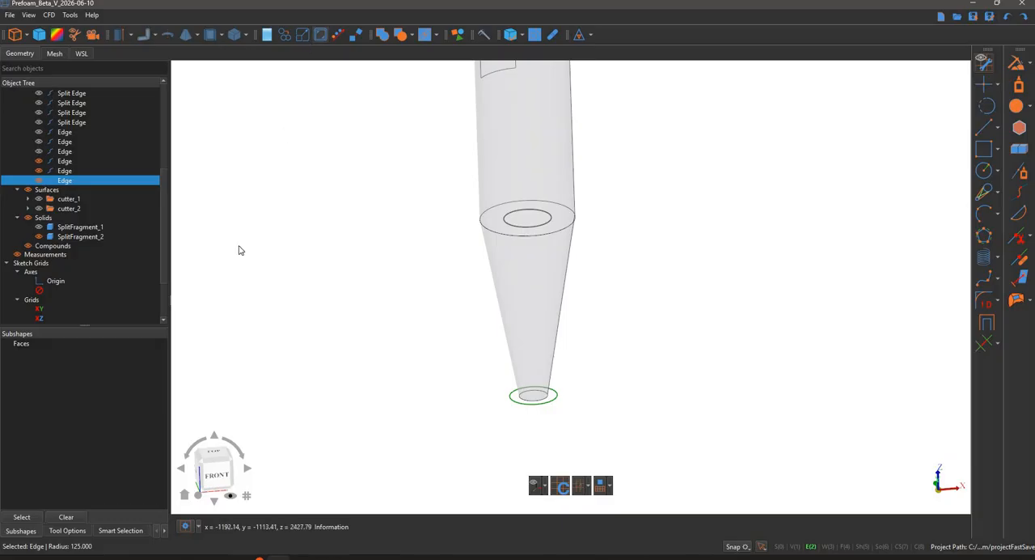
{"action": "left_click", "coordinate": [198, 89]}
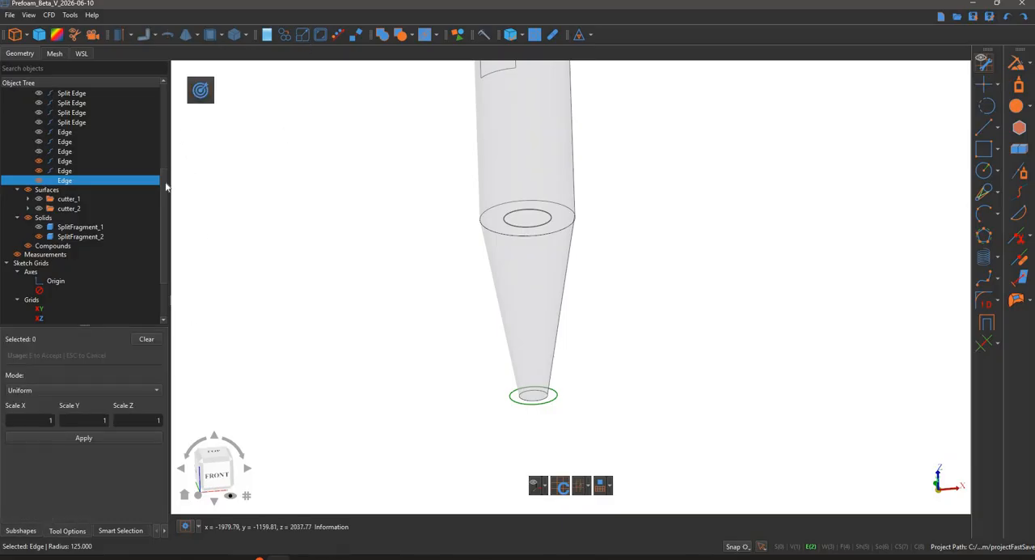
{"action": "key", "text": "Tab"}
{"action": "scroll", "coordinate": [572, 400], "scroll_direction": "up", "scroll_amount": 5}
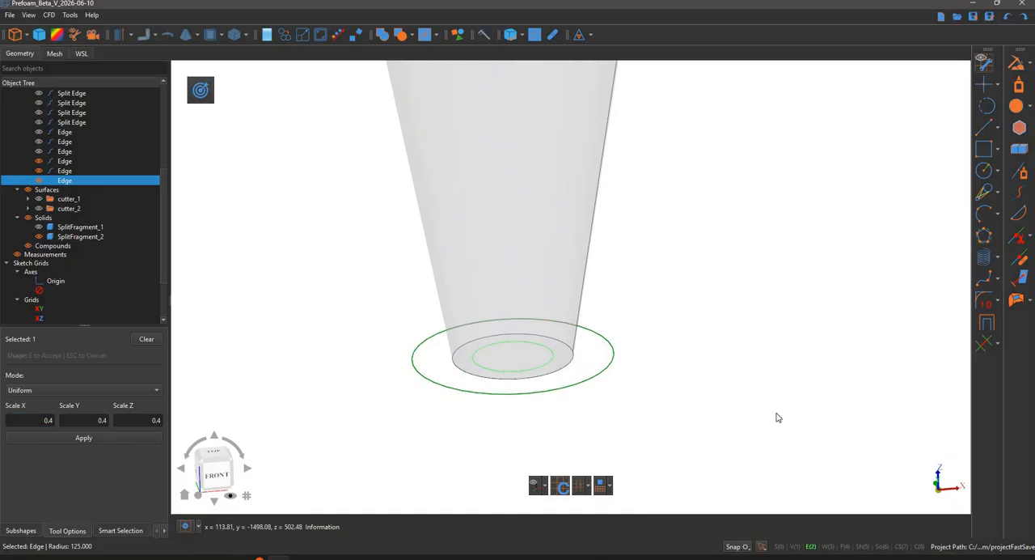
{"action": "key", "text": "e"}
{"action": "key", "text": "Return"}
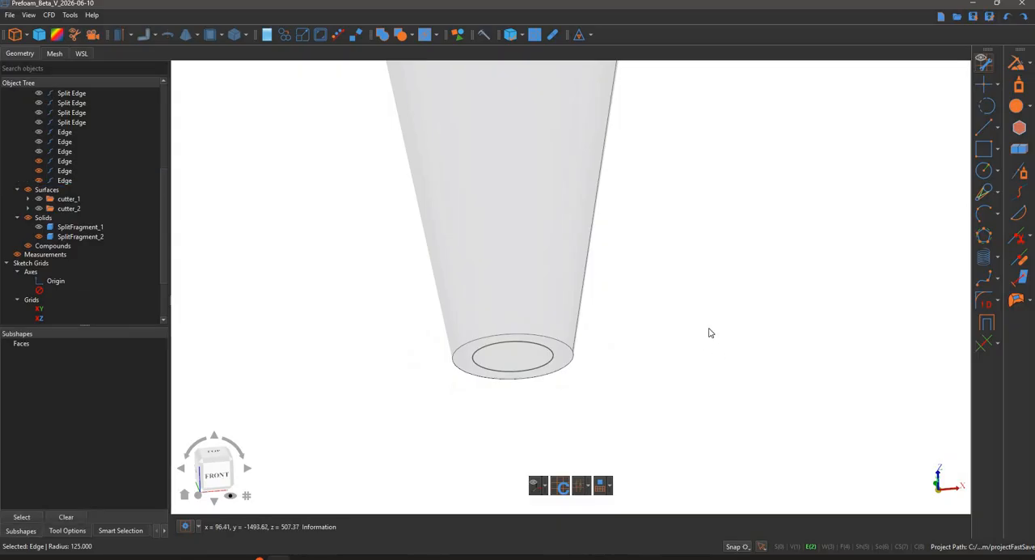
- Loft a ruled surface through the three inner circles from top to bottom, with solid body creation turned off and the cyclone body hidden
{"action": "scroll", "coordinate": [709, 331], "scroll_direction": "down", "scroll_amount": 6}
{"action": "scroll", "coordinate": [701, 305], "scroll_direction": "down", "scroll_amount": 4}
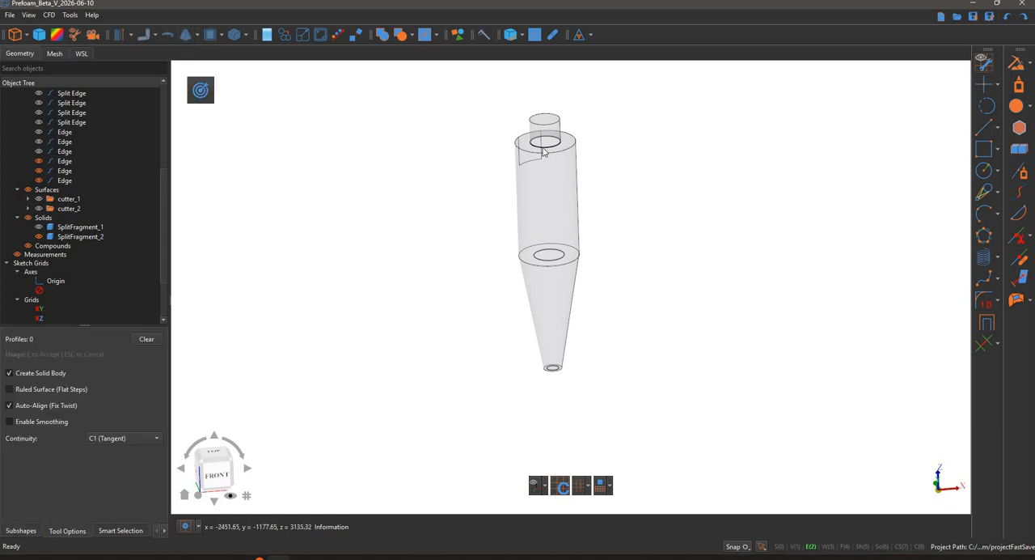
{"action": "left_click", "coordinate": [545, 254]}
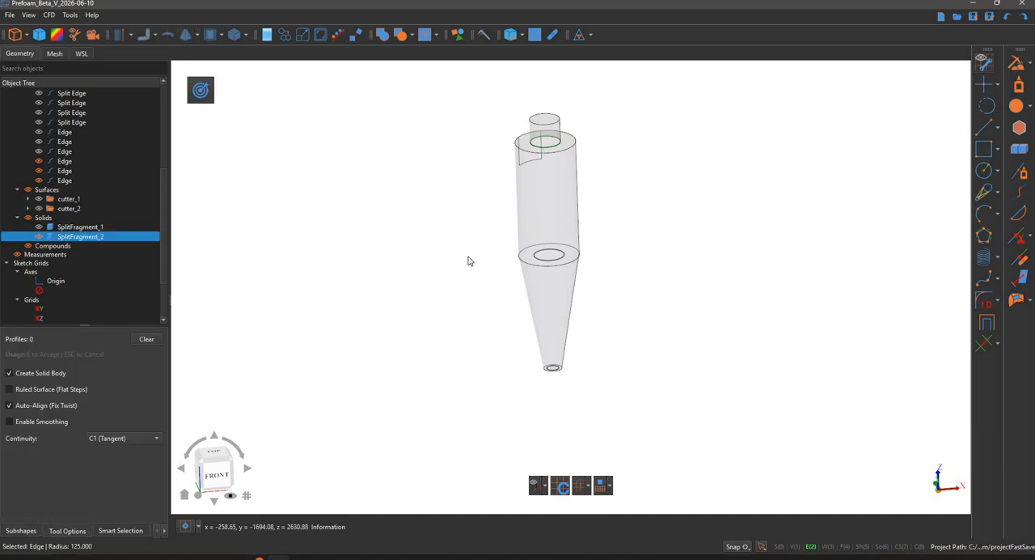
{"action": "left_click", "coordinate": [41, 237]}
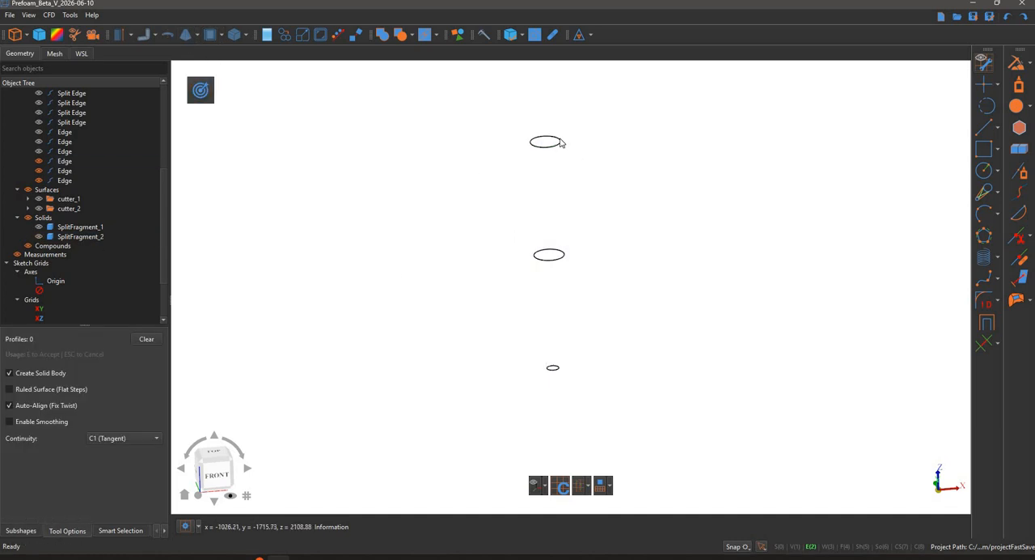
{"action": "left_click", "coordinate": [555, 255]}
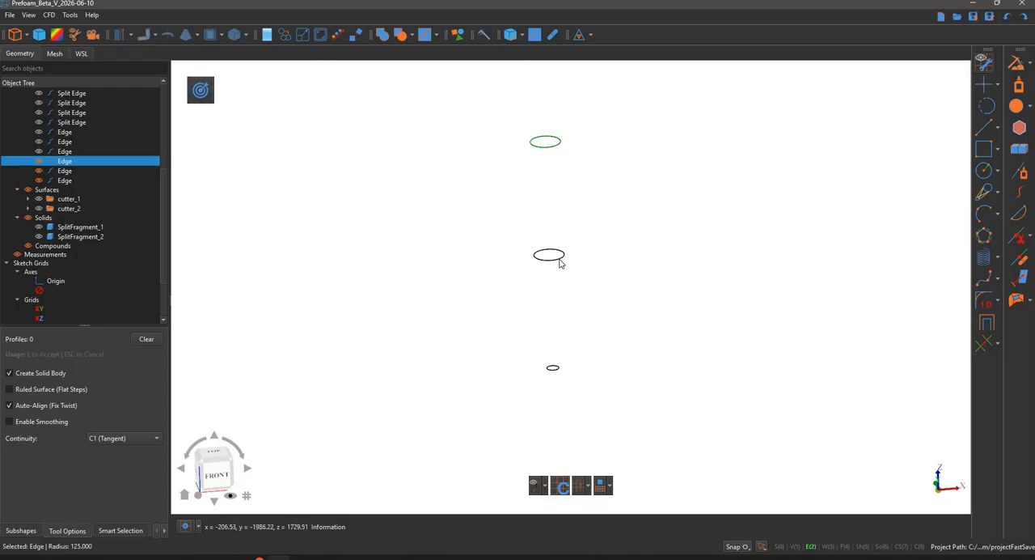
{"action": "left_click", "coordinate": [554, 367]}
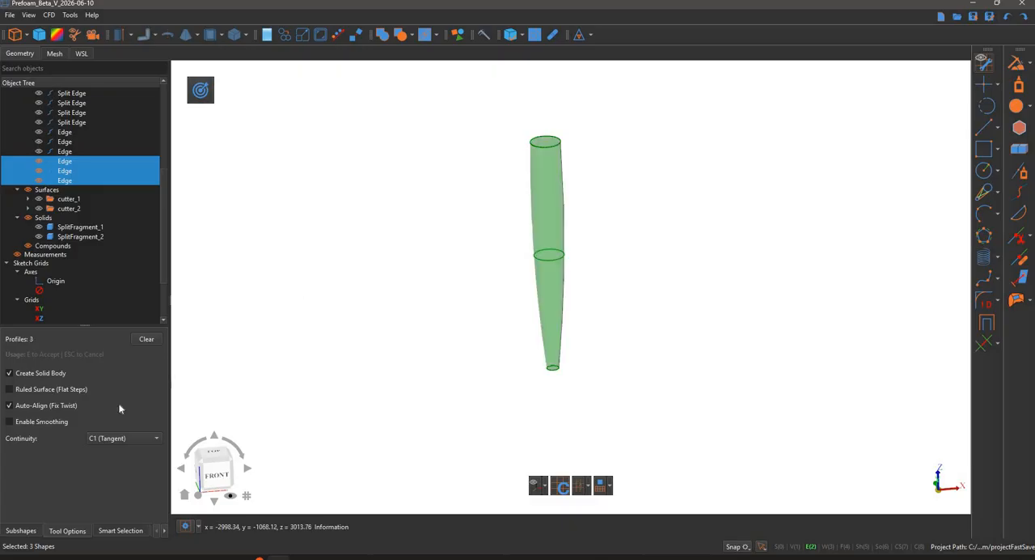
{"action": "left_click", "coordinate": [50, 377]}
{"action": "left_click", "coordinate": [50, 390]}
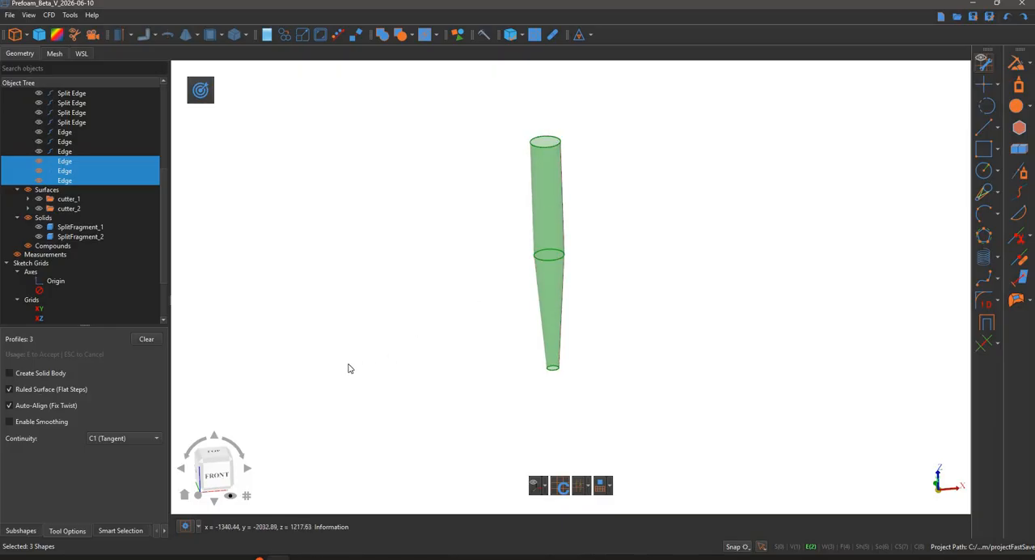
{"action": "key", "text": "e"}
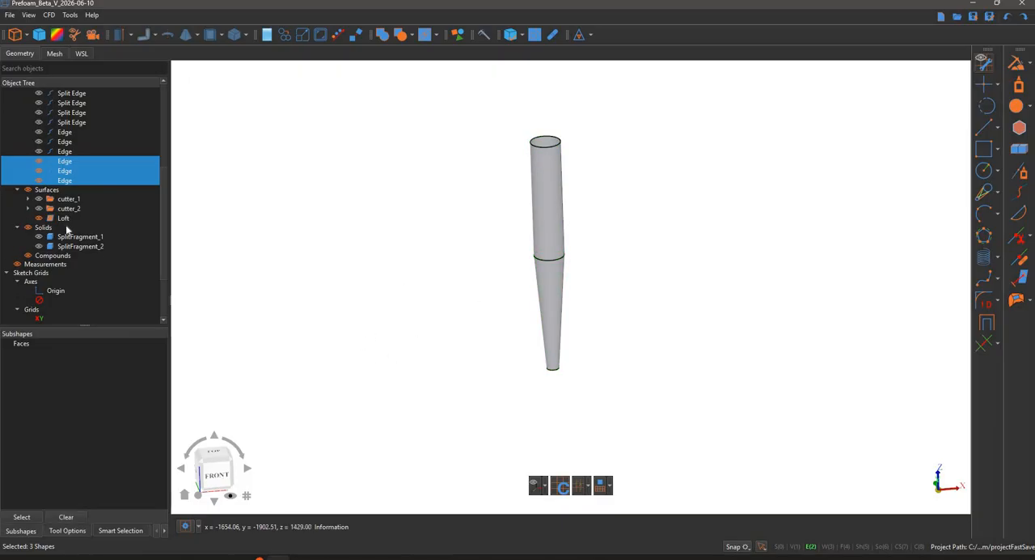
- Rename the lofted surface as "cutter_3" and clear the selection
{"action": "double_click", "coordinate": [69, 217]}
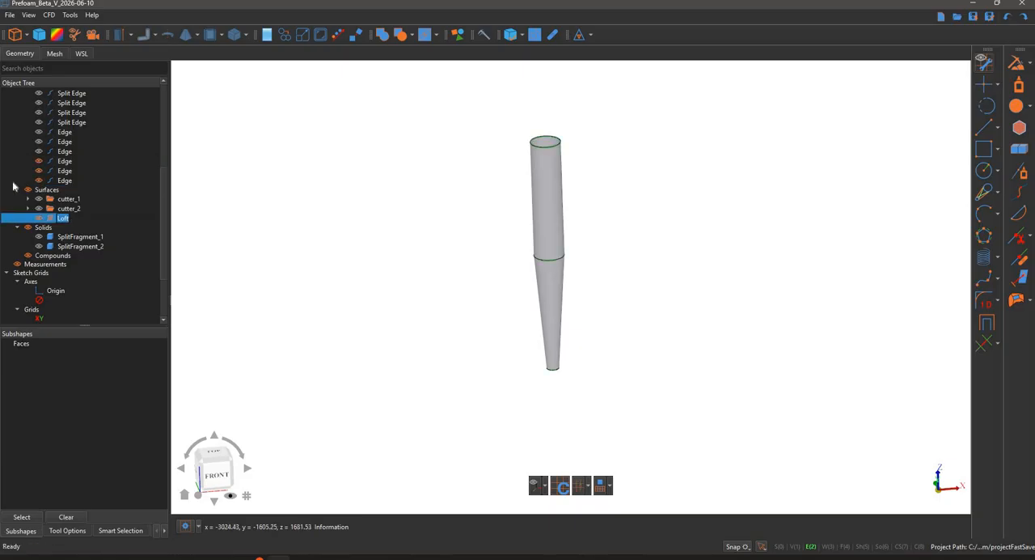
{"action": "type", "text": "cutter_3"}
{"action": "key", "text": "Return"}
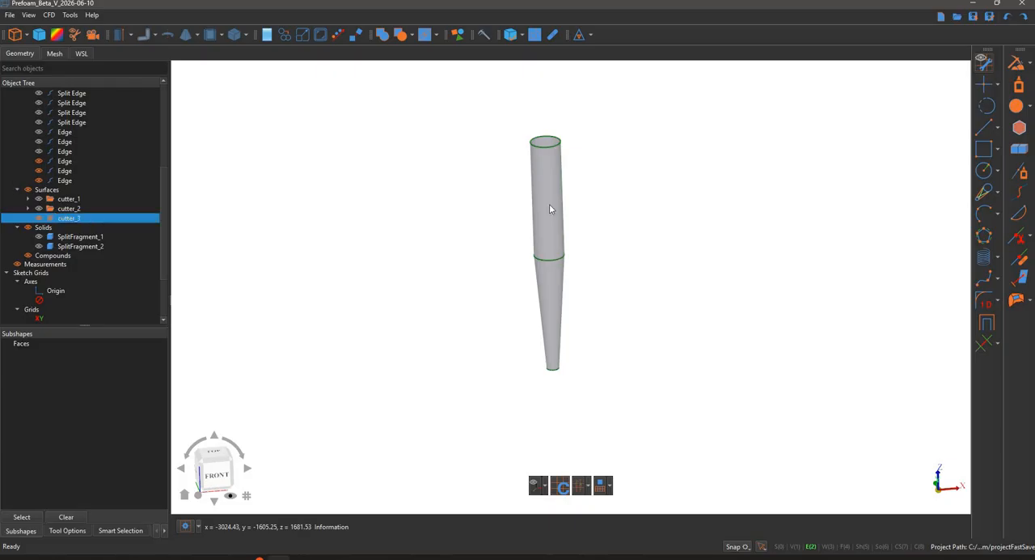
{"action": "left_click", "coordinate": [274, 174]}
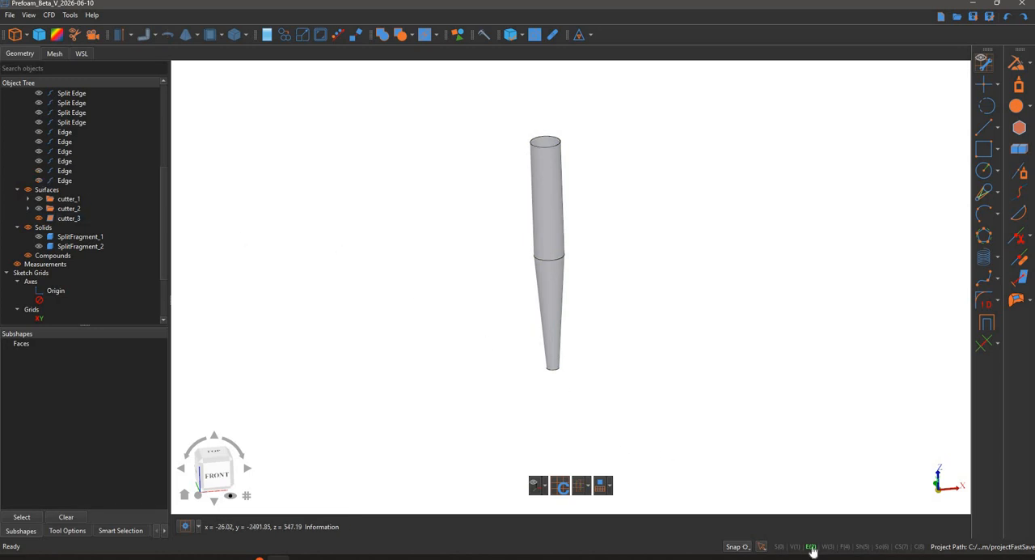
- Make the cutter_3 surface semi-transparent using whole-shape selection, and show the cyclone body around it
{"action": "left_click", "coordinate": [780, 547]}
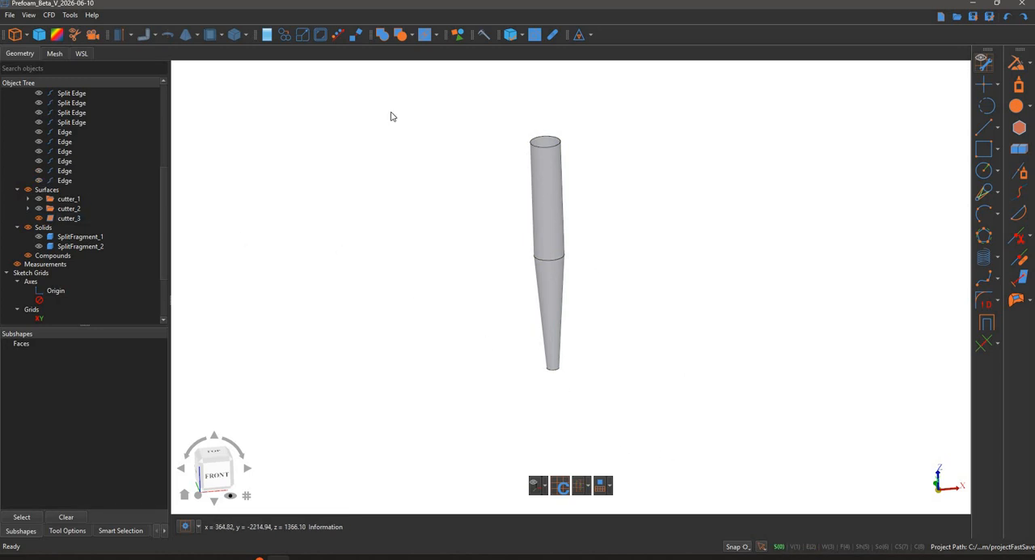
{"action": "left_click", "coordinate": [70, 219]}
{"action": "left_click", "coordinate": [56, 35]}
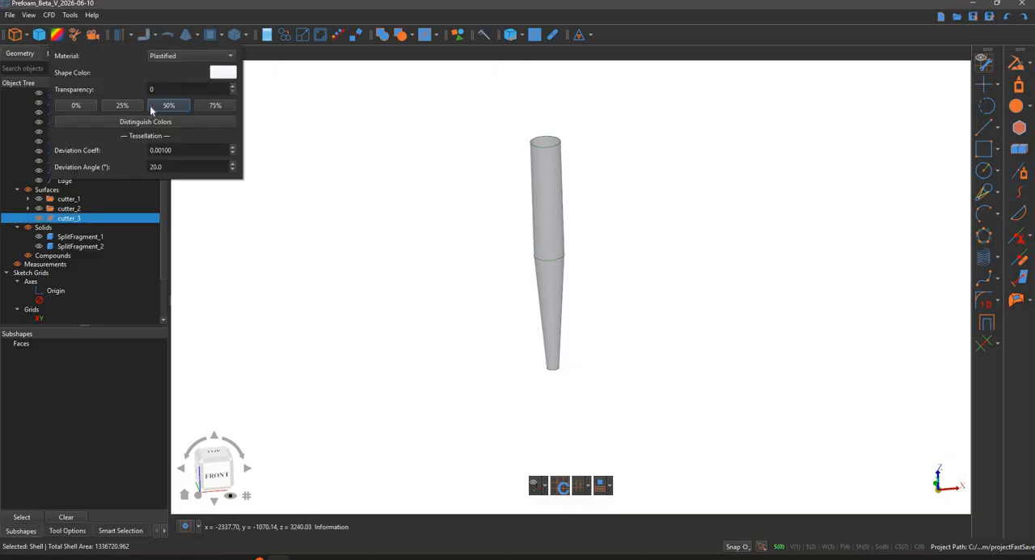
{"action": "left_click", "coordinate": [488, 280]}
{"action": "scroll", "coordinate": [488, 278], "scroll_direction": "down", "scroll_amount": 1}
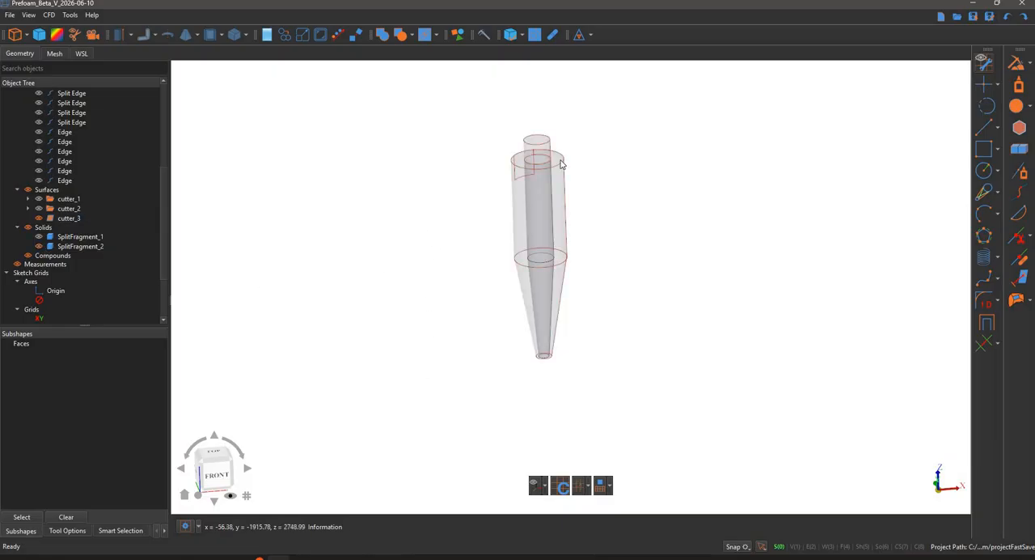
- Cut the cyclone body with the cutter_3 surface, with cutters not extended, fragments united into a CompSolid and a fuzzy value of 0.0040 mm
{"action": "left_click", "coordinate": [416, 37]}
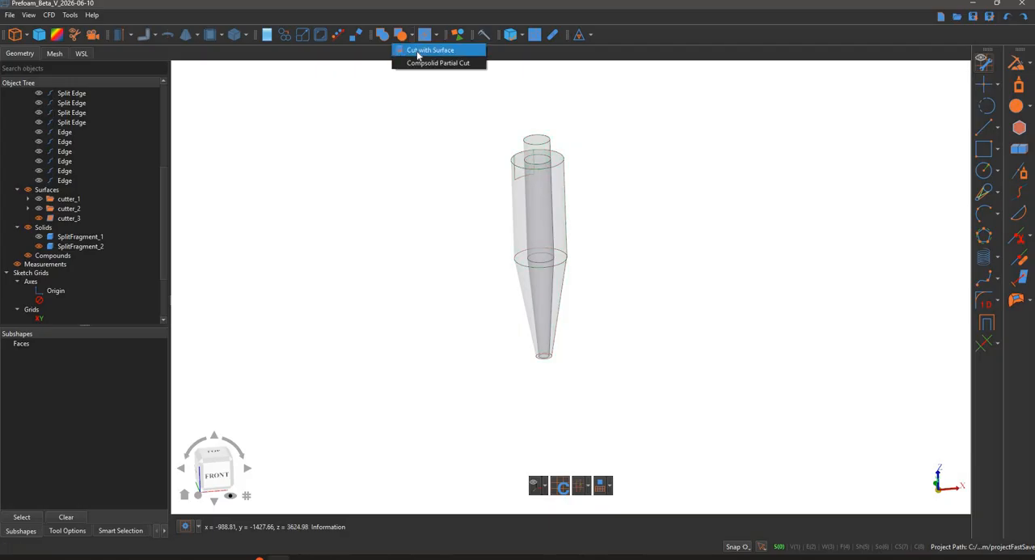
{"action": "left_click", "coordinate": [539, 145]}
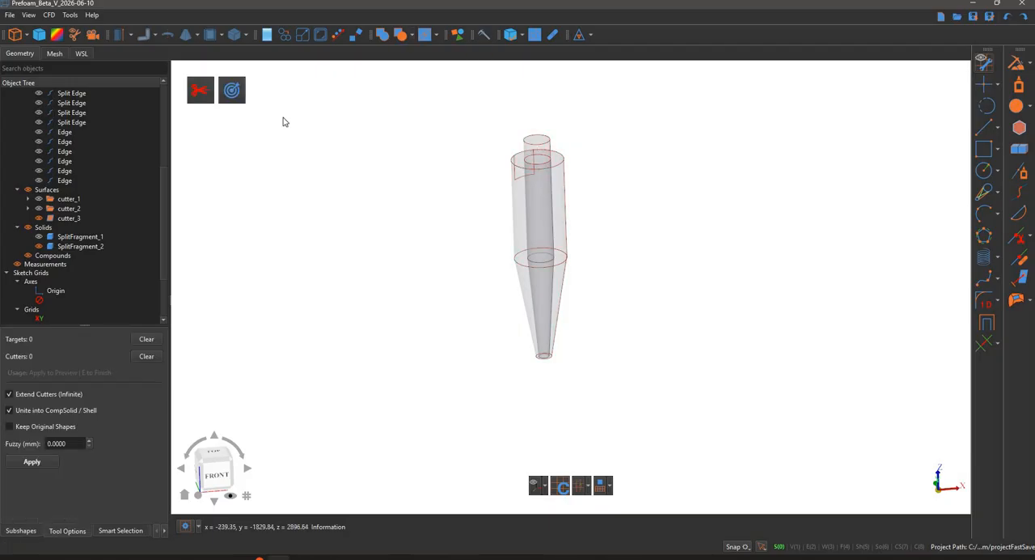
{"action": "left_click", "coordinate": [74, 218]}
{"action": "left_click", "coordinate": [201, 96]}
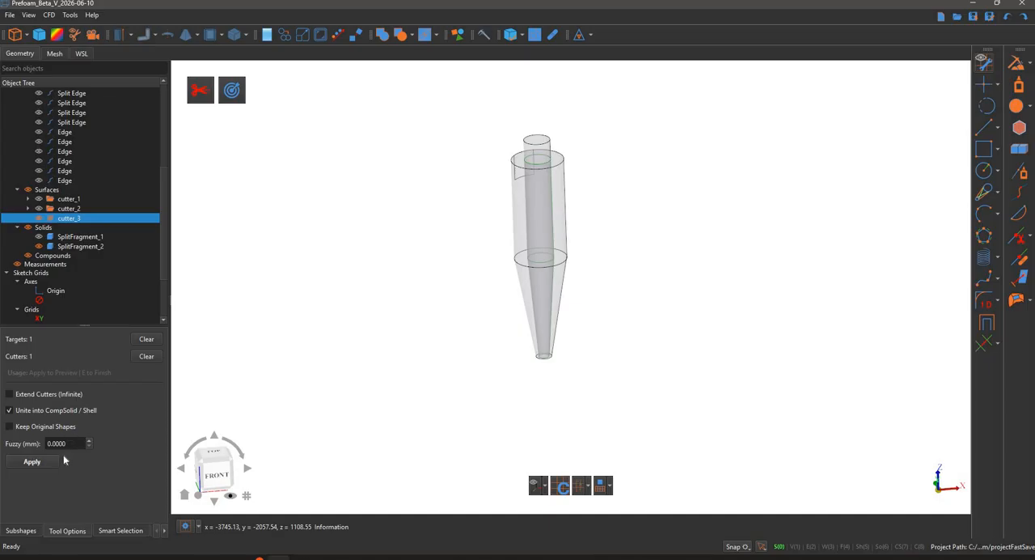
{"action": "left_click", "coordinate": [32, 461]}
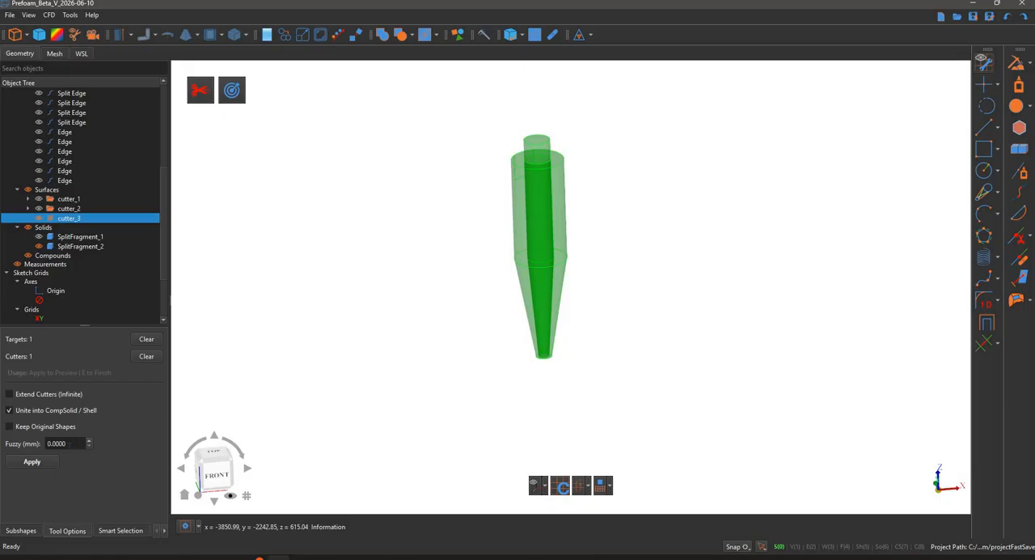
{"action": "scroll", "coordinate": [70, 445], "scroll_direction": "up", "scroll_amount": 1}
{"action": "left_click", "coordinate": [52, 462]}
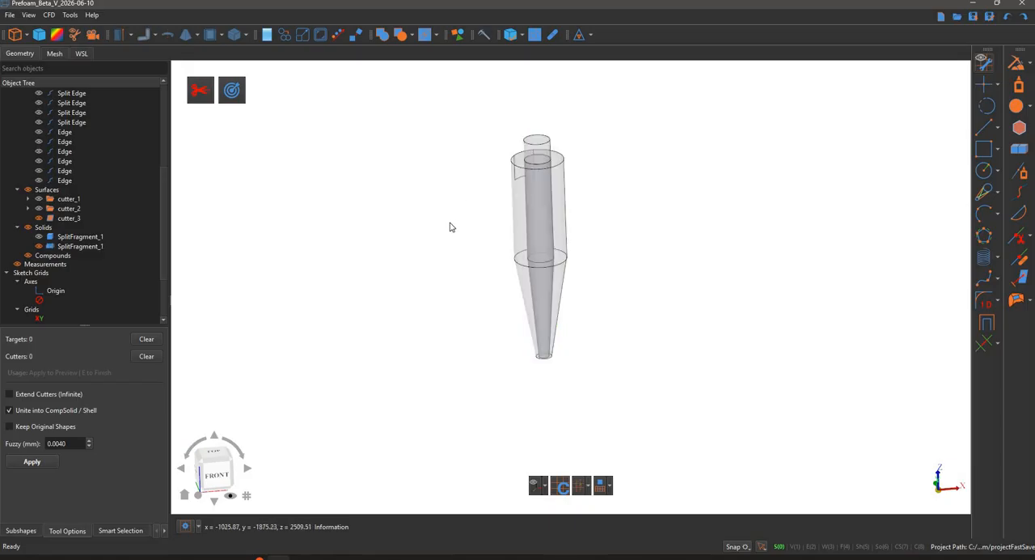
- Run the shape analysis on the cut cyclone body to check its validity and number of solids
{"action": "left_click", "coordinate": [533, 196]}
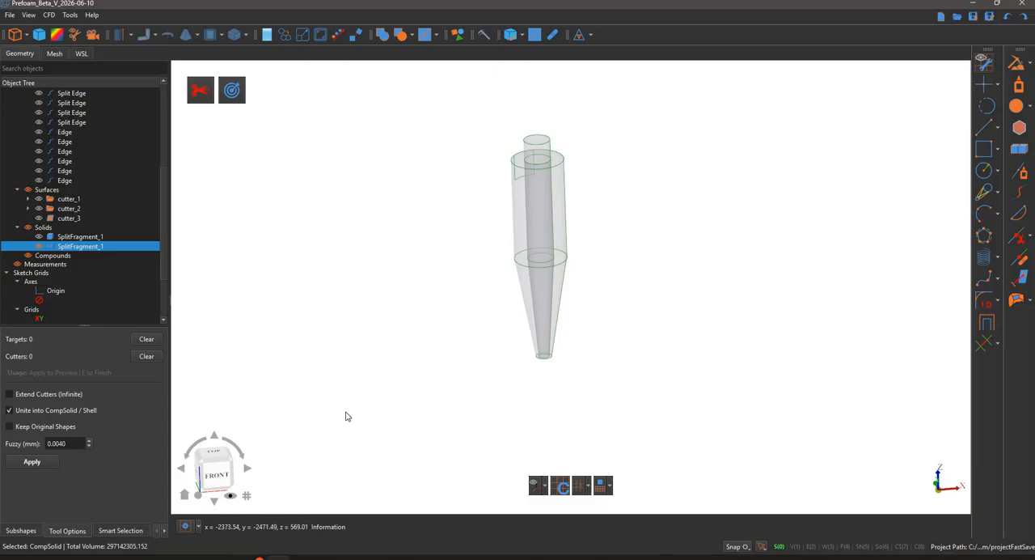
{"action": "left_click", "coordinate": [512, 35]}
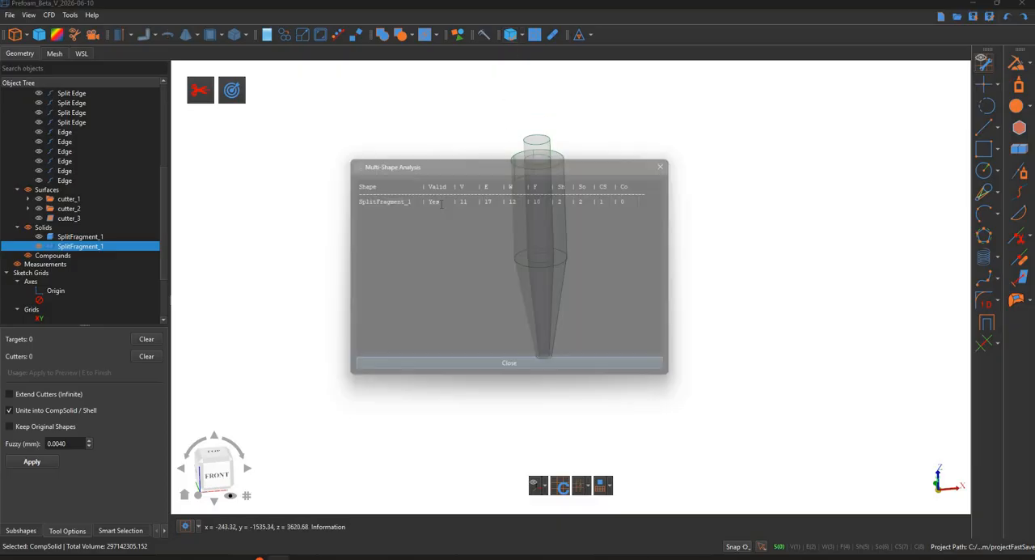
{"action": "double_click", "coordinate": [591, 197]}
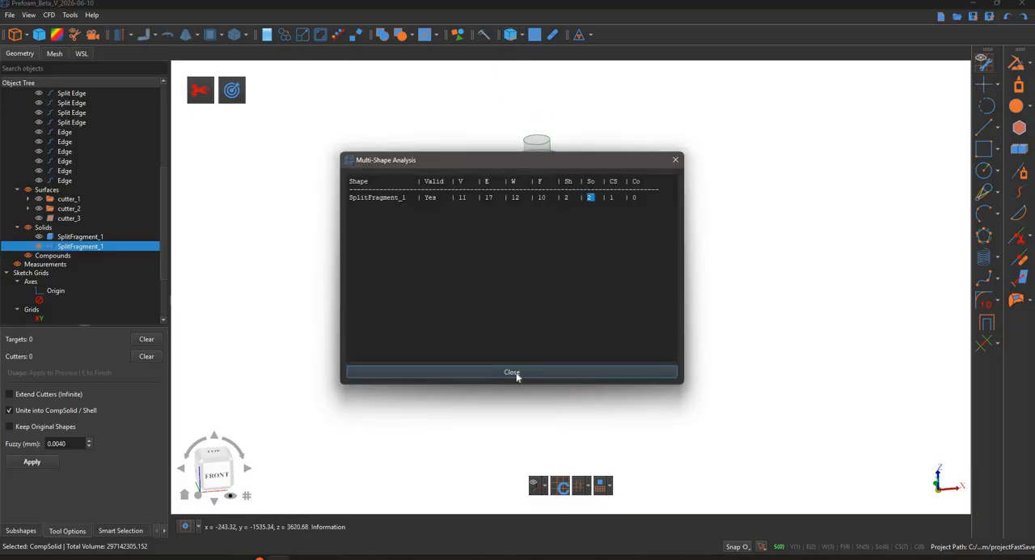
{"action": "key", "text": "Escape"}
{"action": "key", "text": "Escape"}
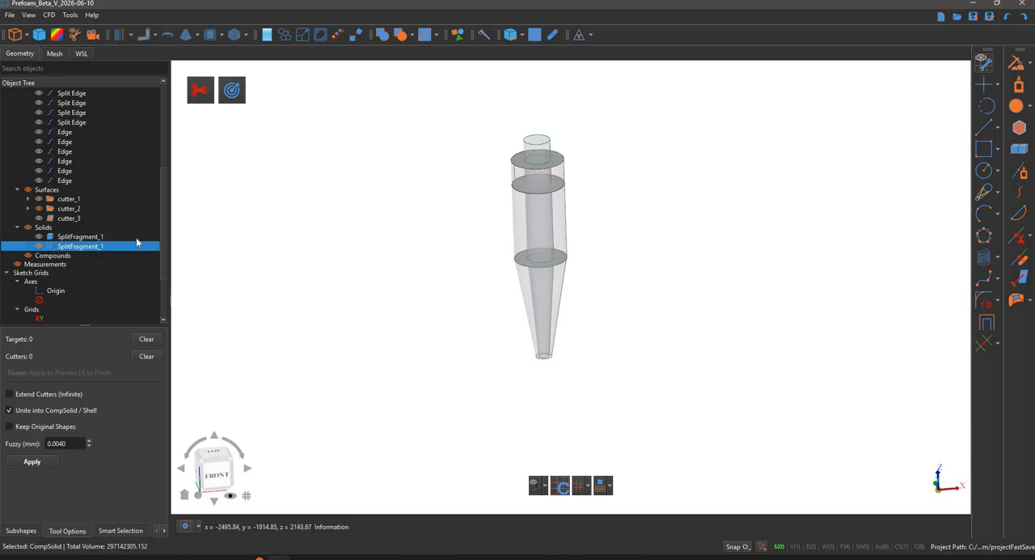
- Cut the cyclone CompSolid with the three circular surfaces of cutter_2, without extending them, and hide the cutter_2 group
{"action": "left_click", "coordinate": [87, 248]}
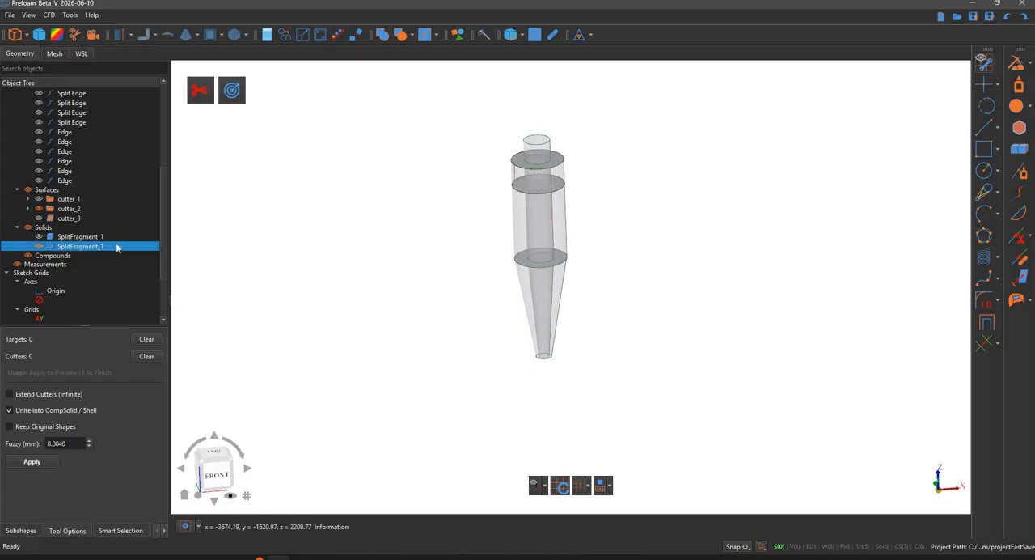
{"action": "left_click", "coordinate": [73, 209]}
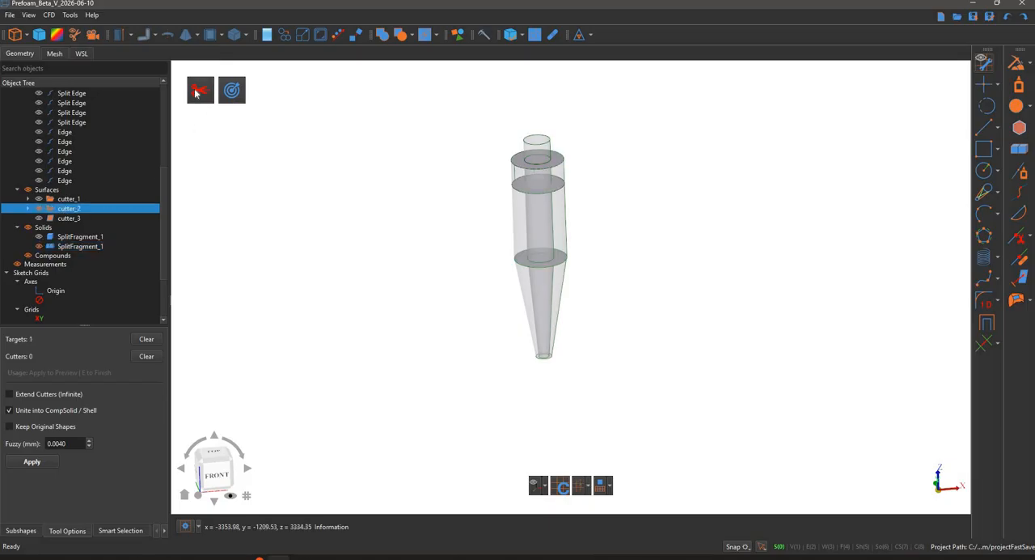
{"action": "left_click", "coordinate": [196, 91]}
{"action": "scroll", "coordinate": [480, 262], "scroll_direction": "up", "scroll_amount": 3}
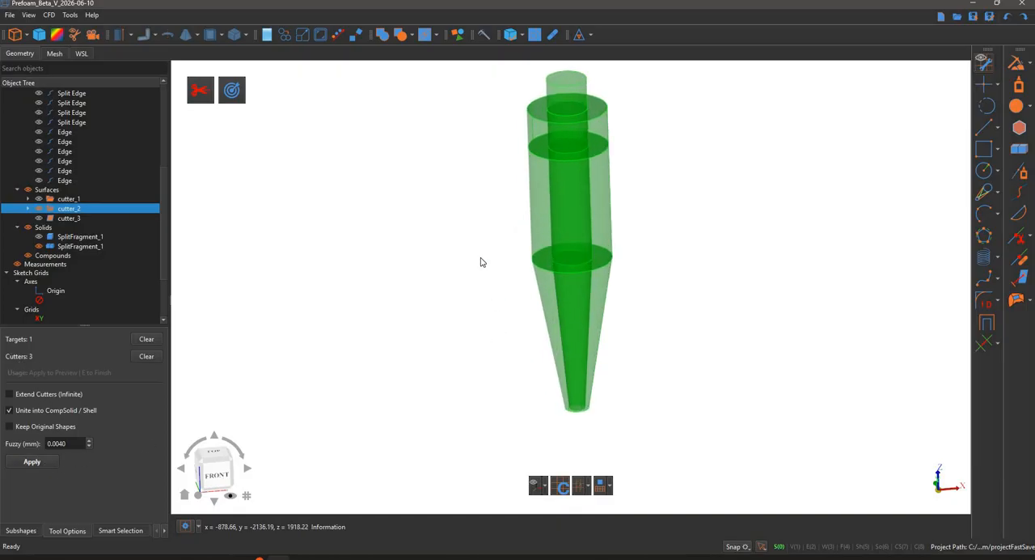
{"action": "key", "text": "e"}
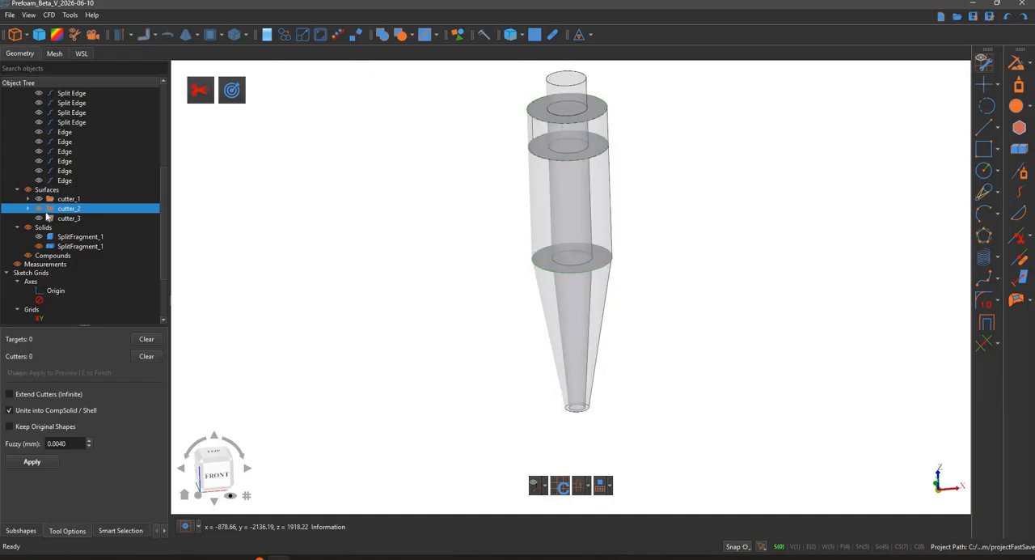
{"action": "left_click", "coordinate": [38, 210]}
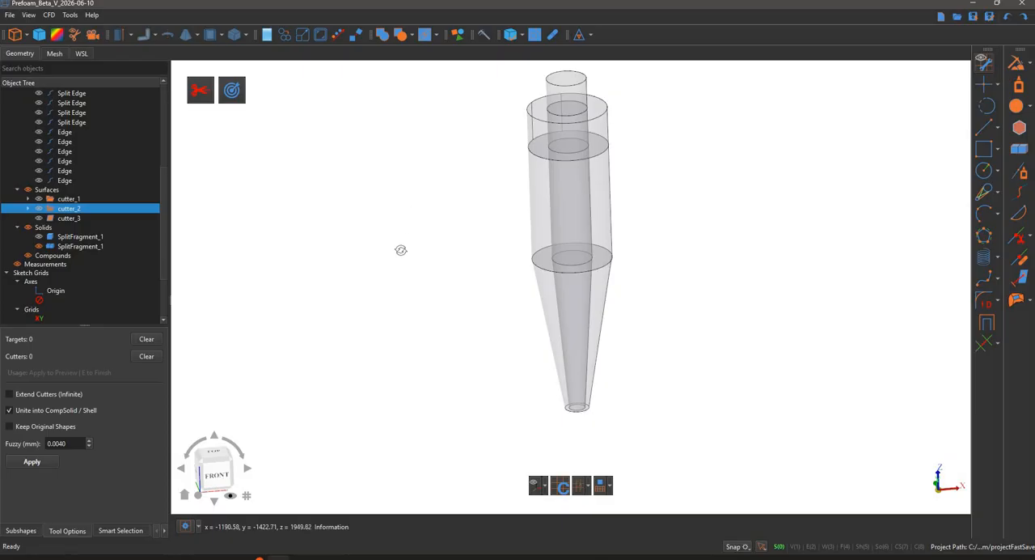
- Examine the individual solids of the split body from several angles, selecting the ring-shaped block at the top of the cylinder
{"action": "left_click_drag", "start_coordinate": [419, 160], "coordinate": [599, 121]}
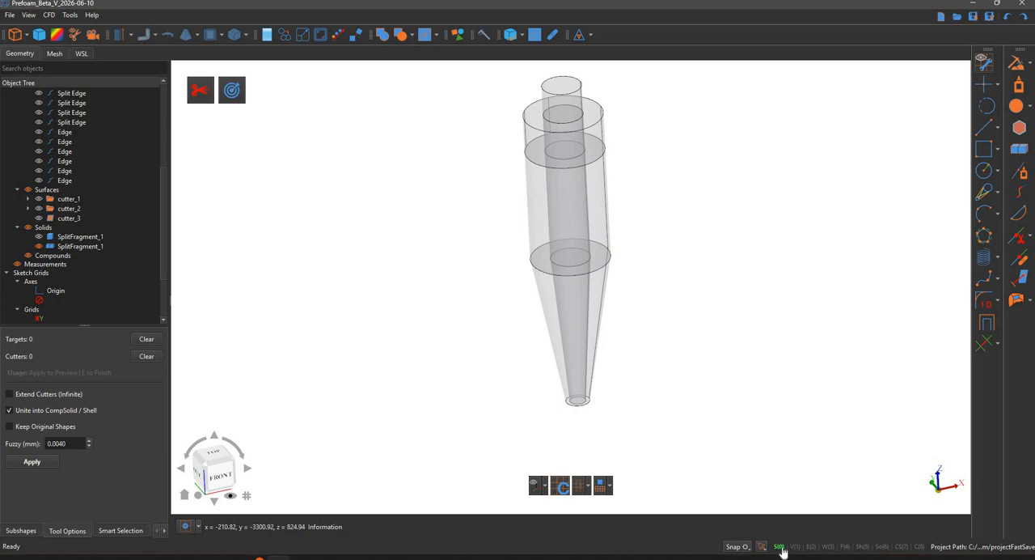
{"action": "left_click", "coordinate": [881, 547]}
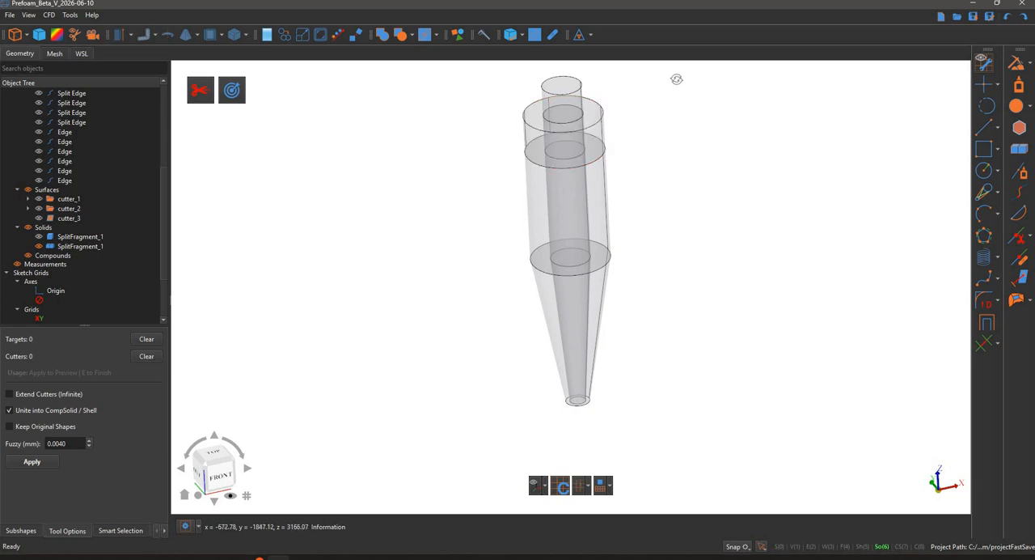
{"action": "middle_click_drag", "start_coordinate": [696, 49], "coordinate": [576, 121]}
{"action": "left_click", "coordinate": [605, 149]}
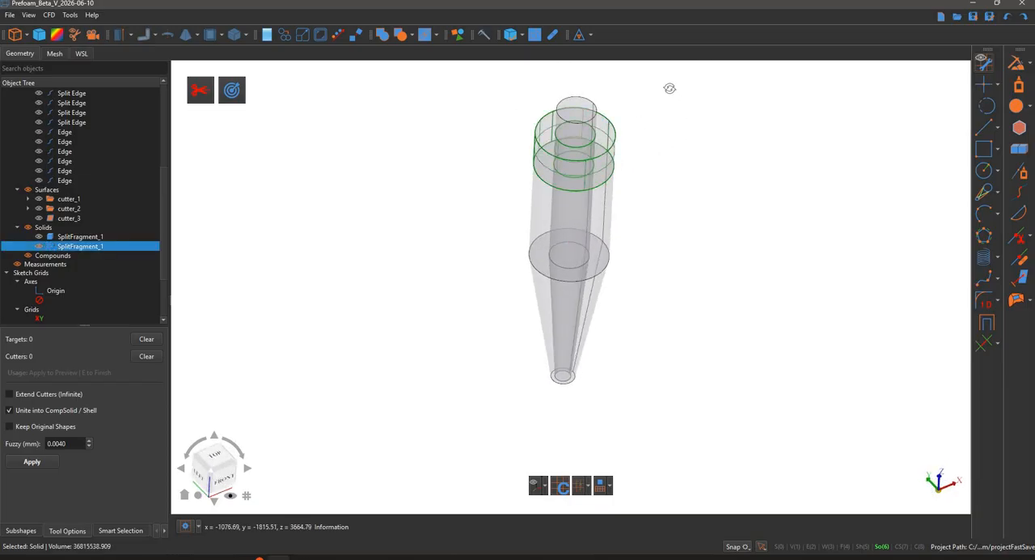
{"action": "mouse_move", "coordinate": [671, 88]}
{"action": "middle_mouse_down"}
{"action": "mouse_move", "coordinate": [655, 50]}
{"action": "mouse_move", "coordinate": [665, 73]}
{"action": "middle_mouse_up"}
{"action": "middle_click_drag", "start_coordinate": [668, 177], "coordinate": [668, 176]}
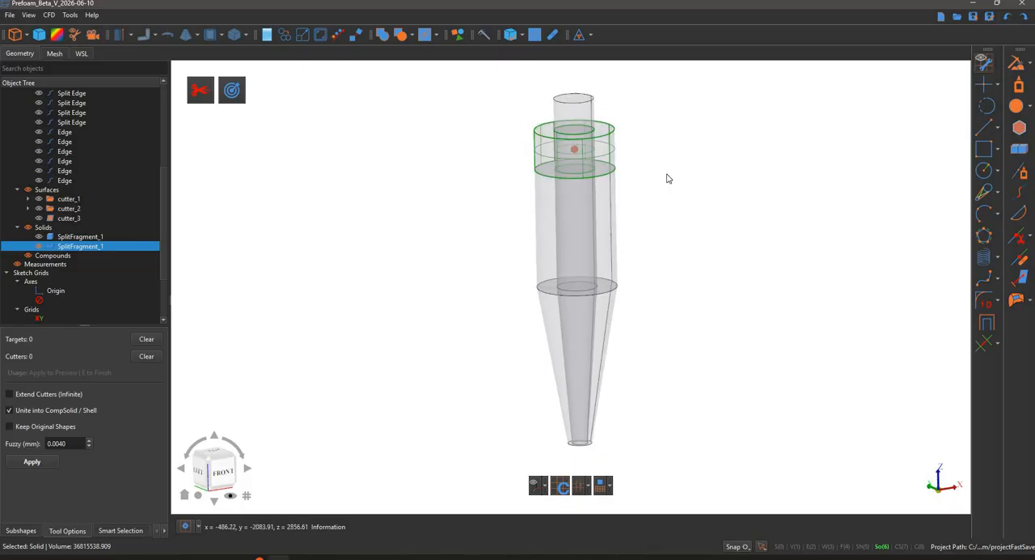
{"action": "left_click", "coordinate": [675, 169]}
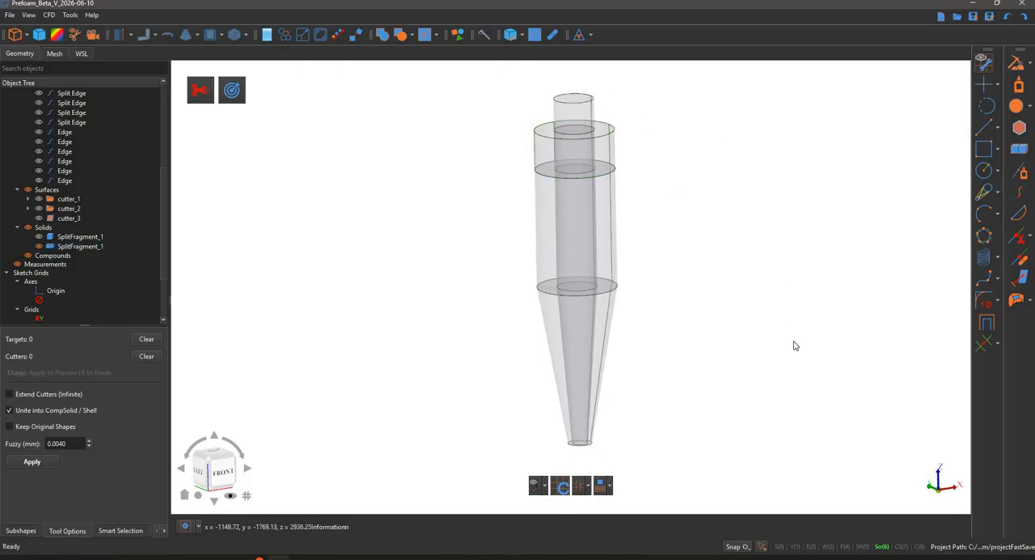
{"action": "scroll", "coordinate": [813, 463], "scroll_direction": "up", "scroll_amount": 1}
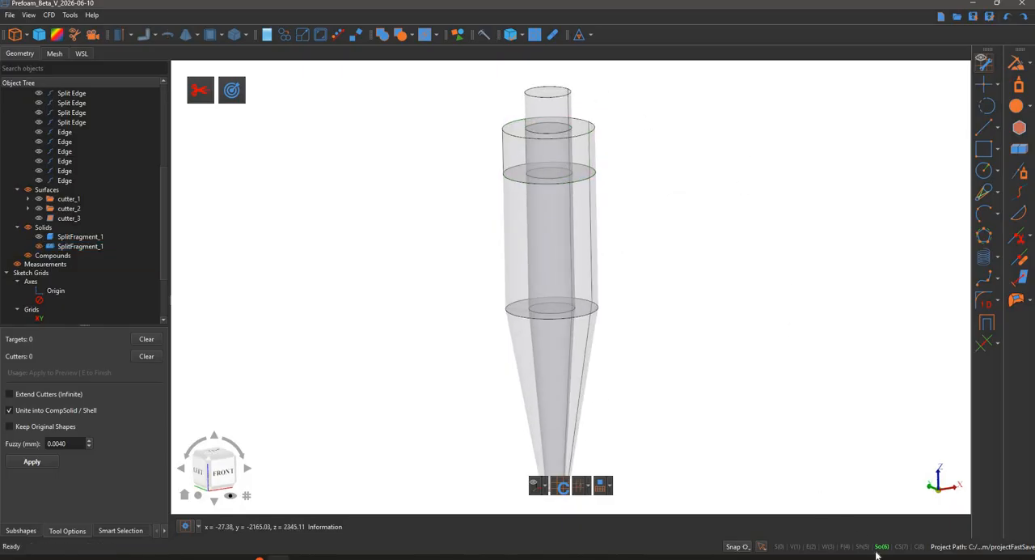
- Run the shape analysis on the whole CompSolid again to check its validity and solids after the cutter_2 split
{"action": "left_click", "coordinate": [543, 126]}
{"action": "left_click", "coordinate": [514, 37]}
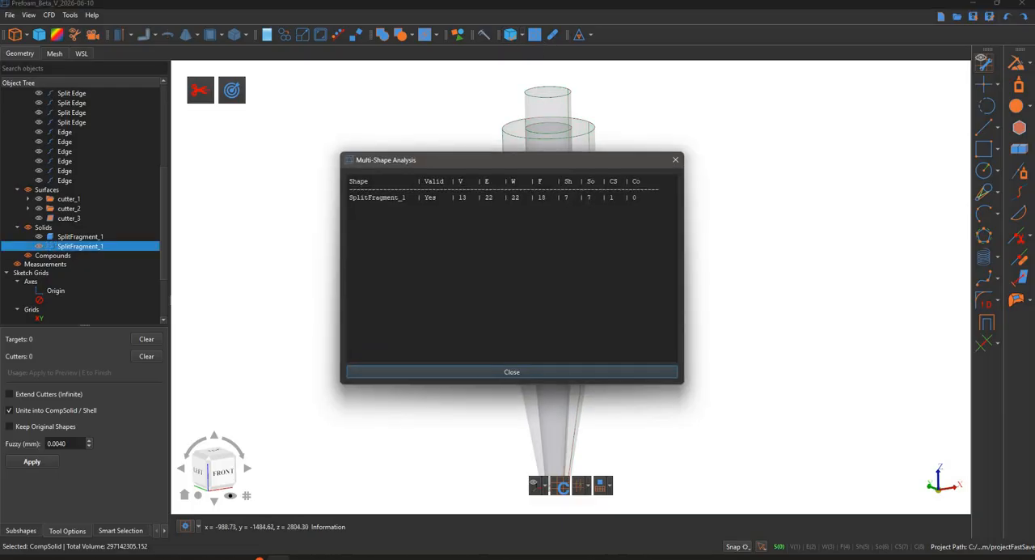
{"action": "left_click_drag", "start_coordinate": [591, 197], "coordinate": [518, 336]}
{"action": "key", "text": "Return"}
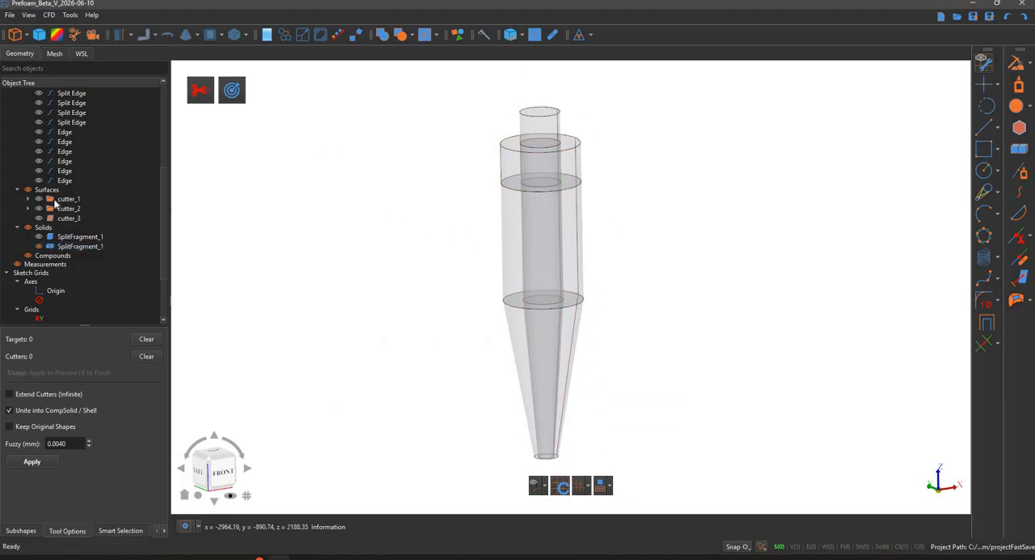
- Preview the cut of the cyclone CompSolid using the cutter_1 planes as cutters, without extending them and united into a CompSolid
{"action": "left_click", "coordinate": [39, 199]}
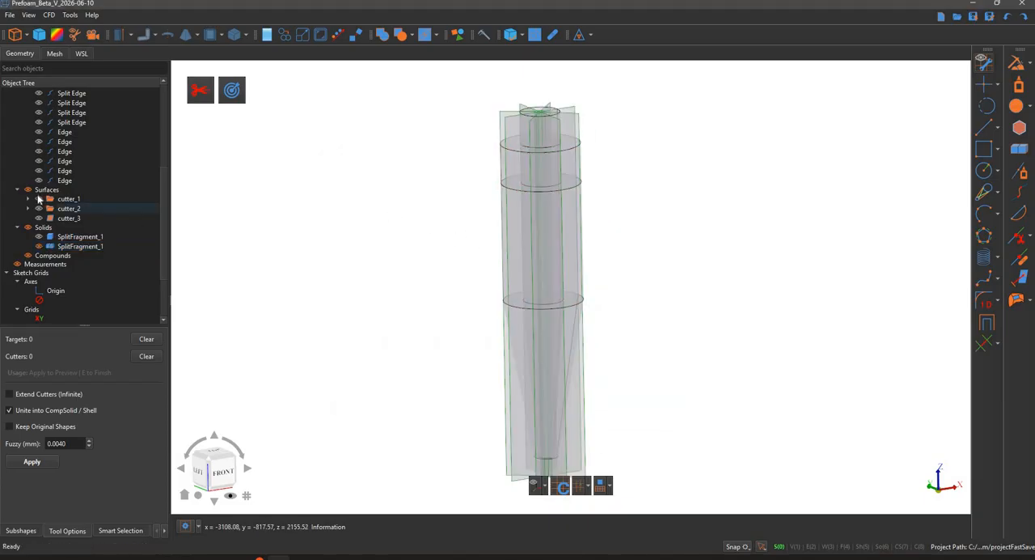
{"action": "left_click", "coordinate": [376, 186]}
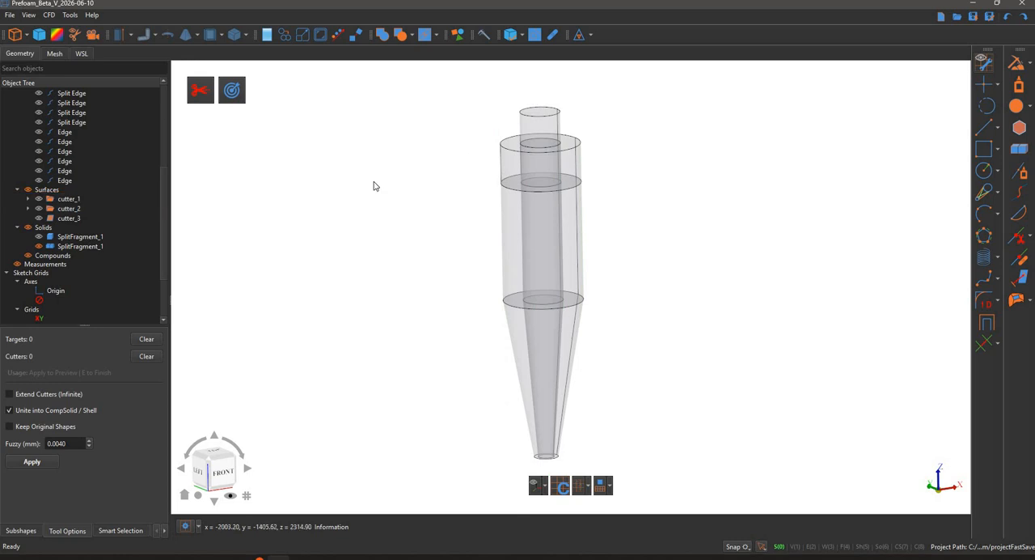
{"action": "scroll", "coordinate": [375, 187], "scroll_direction": "down", "scroll_amount": 1}
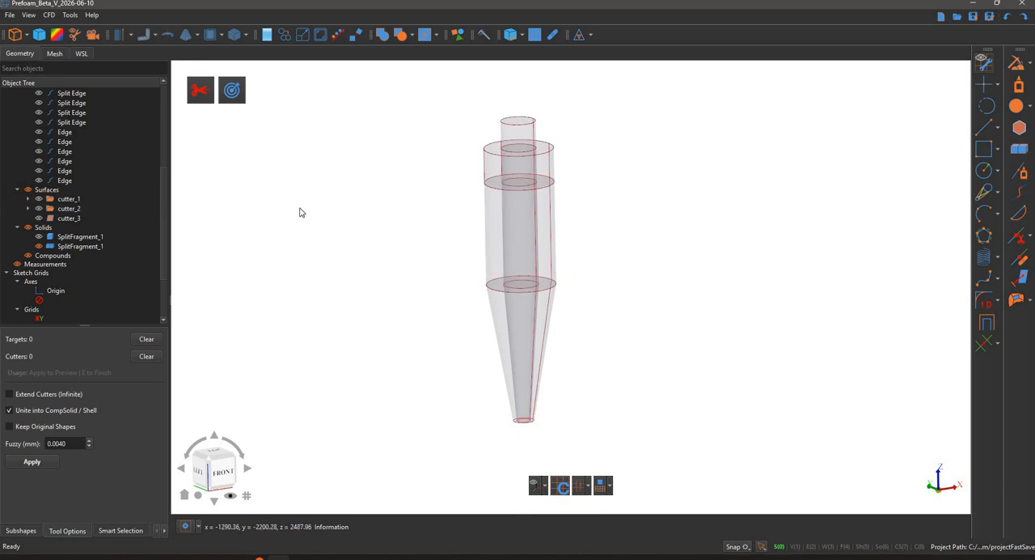
{"action": "left_click", "coordinate": [84, 244]}
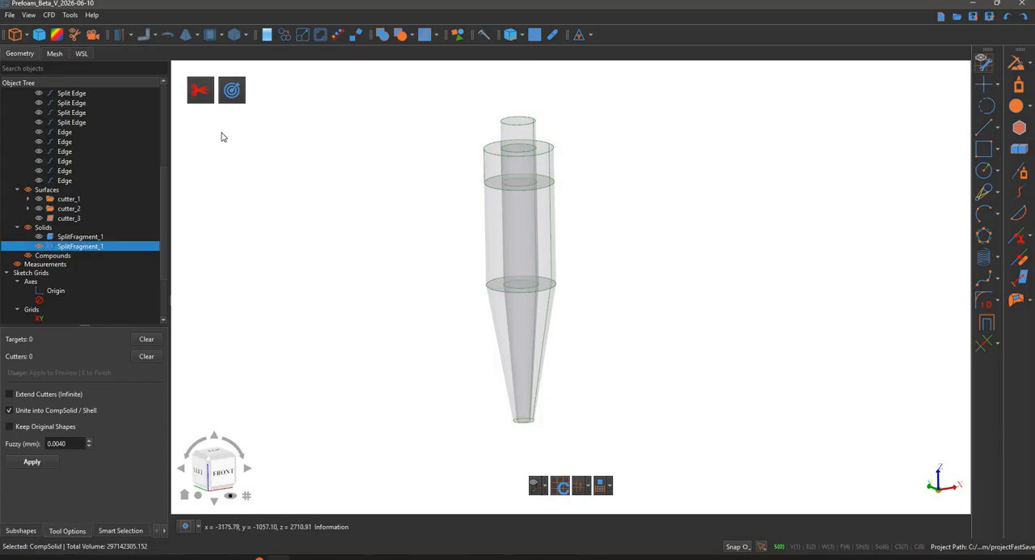
{"action": "left_click", "coordinate": [231, 91]}
{"action": "left_click", "coordinate": [74, 200]}
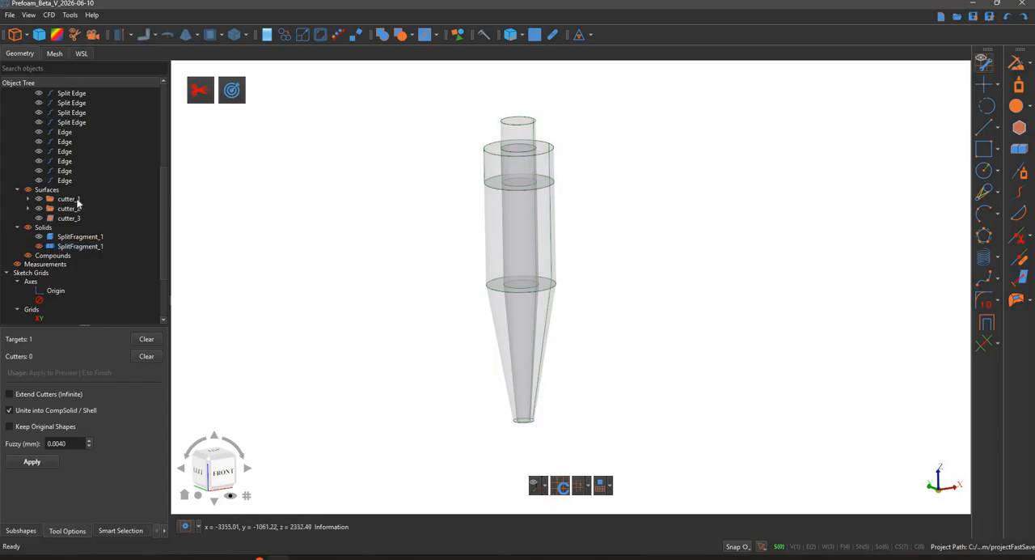
{"action": "left_click", "coordinate": [78, 200]}
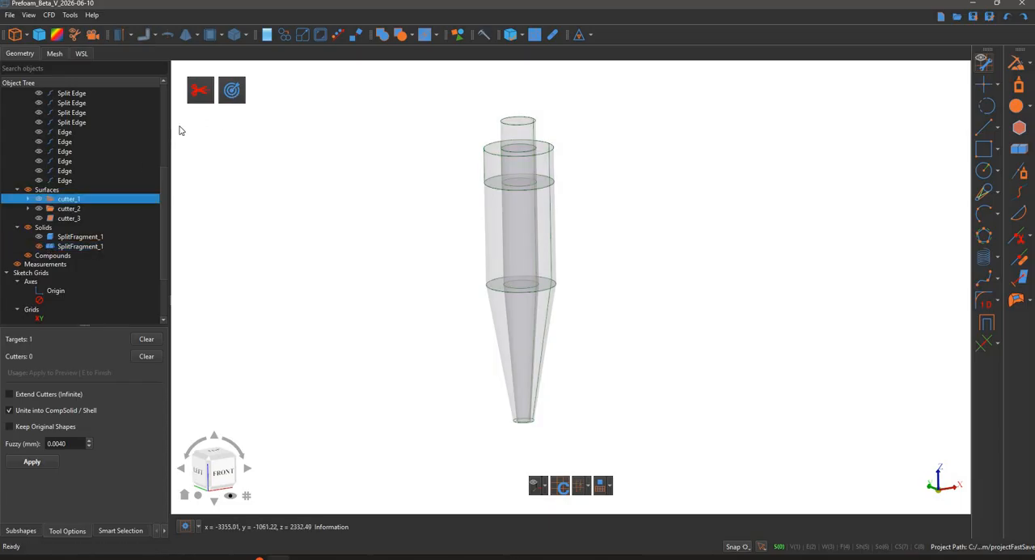
{"action": "left_click", "coordinate": [201, 91]}
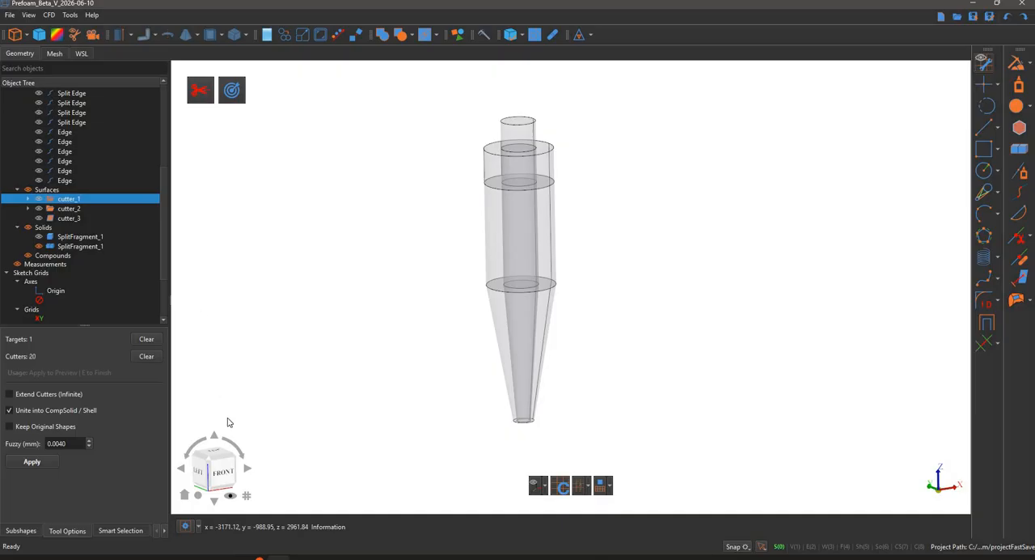
{"action": "left_click", "coordinate": [40, 465]}
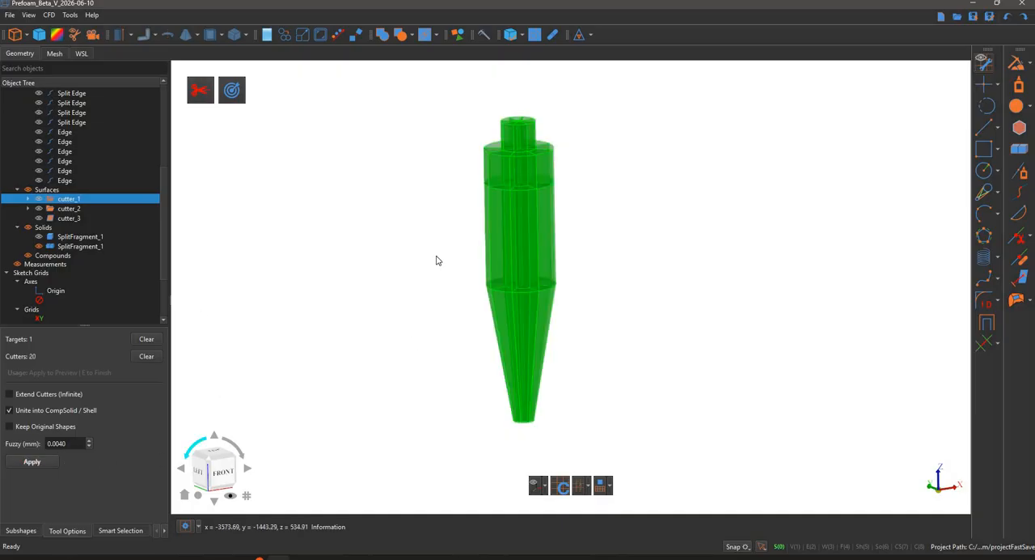
{"action": "middle_click_drag", "start_coordinate": [478, 311], "coordinate": [619, 348]}
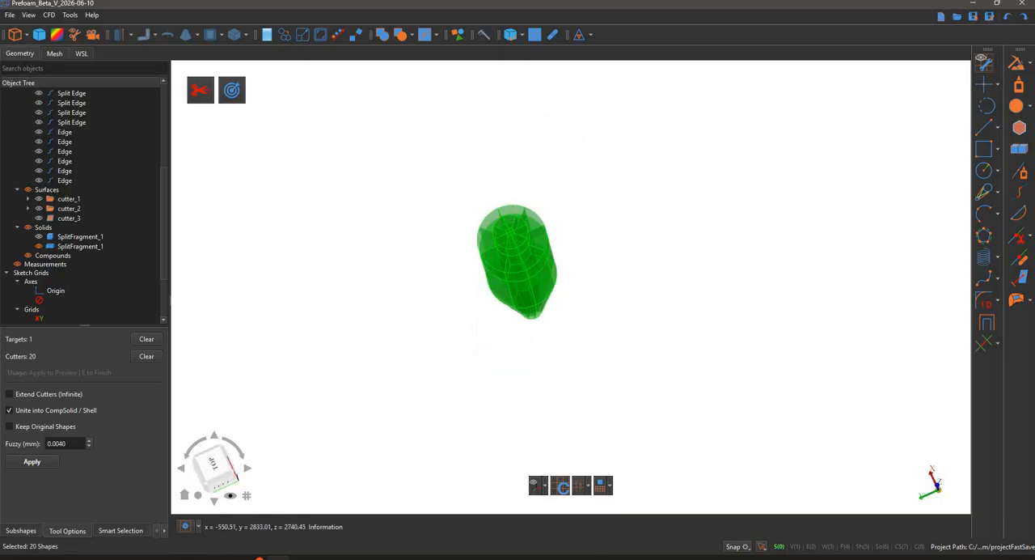
- Set the cut's fuzzy tolerance to 0.0100 mm, reapply it and finish the cutter_1 split
{"action": "scroll", "coordinate": [67, 443], "scroll_direction": "up", "scroll_amount": 3}
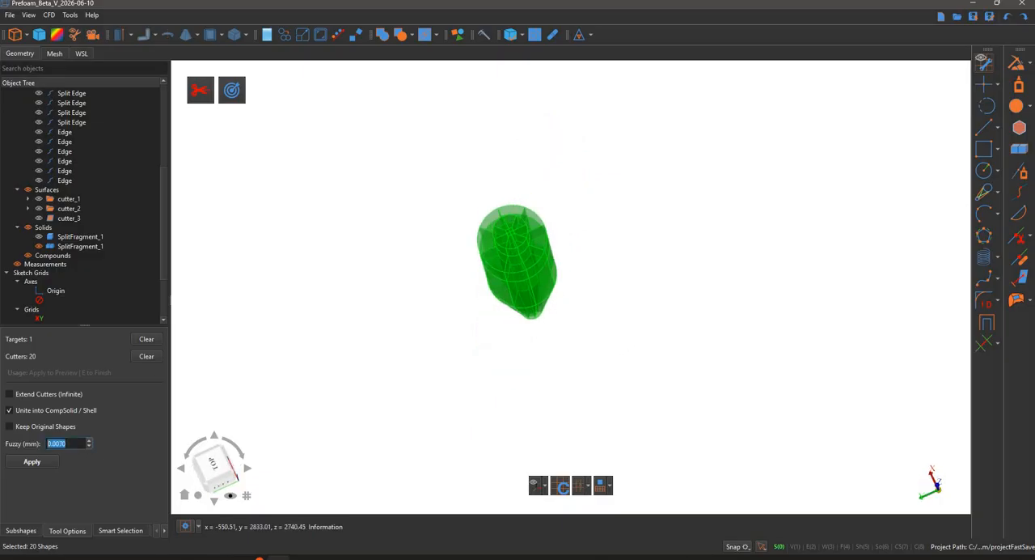
{"action": "left_click", "coordinate": [51, 462]}
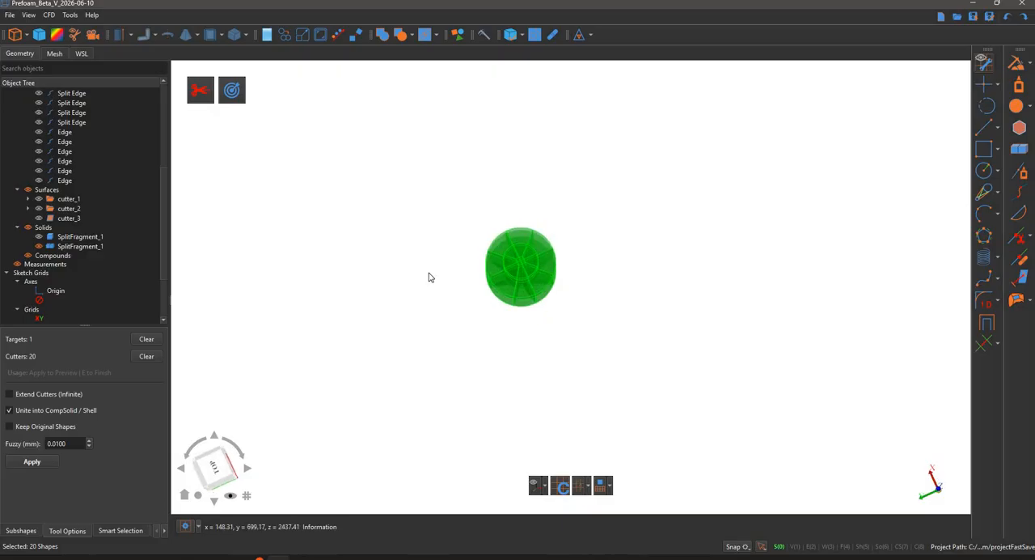
{"action": "scroll", "coordinate": [429, 277], "scroll_direction": "up", "scroll_amount": 4}
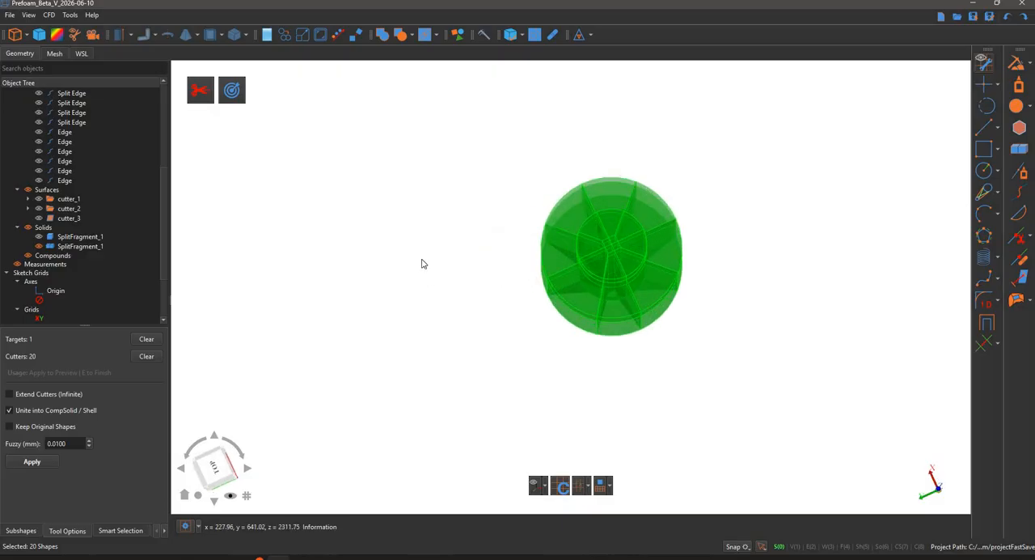
{"action": "key", "text": "e"}
{"action": "key", "text": "Escape"}
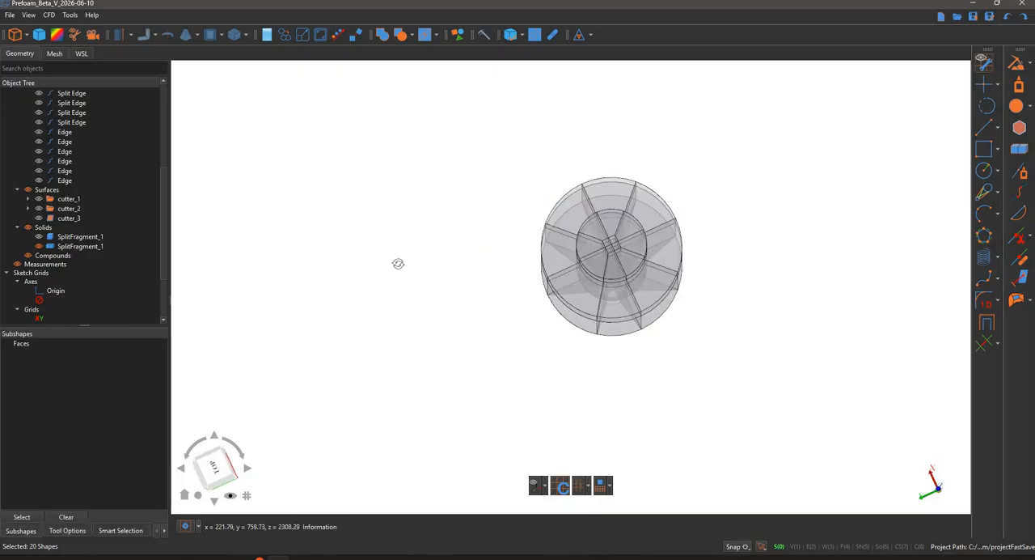
- Run the shape analysis on the cyclone CompSolid to check its validity and number of solids after the cutter_1 split
{"action": "middle_click_drag", "start_coordinate": [346, 225], "coordinate": [373, 252]}
{"action": "scroll", "coordinate": [383, 254], "scroll_direction": "down", "scroll_amount": 3}
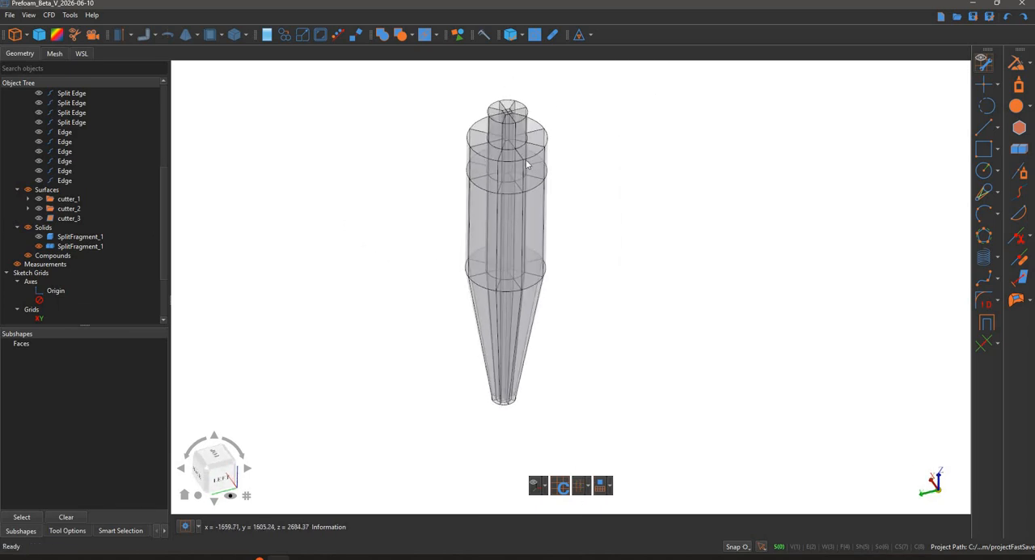
{"action": "left_click", "coordinate": [528, 160]}
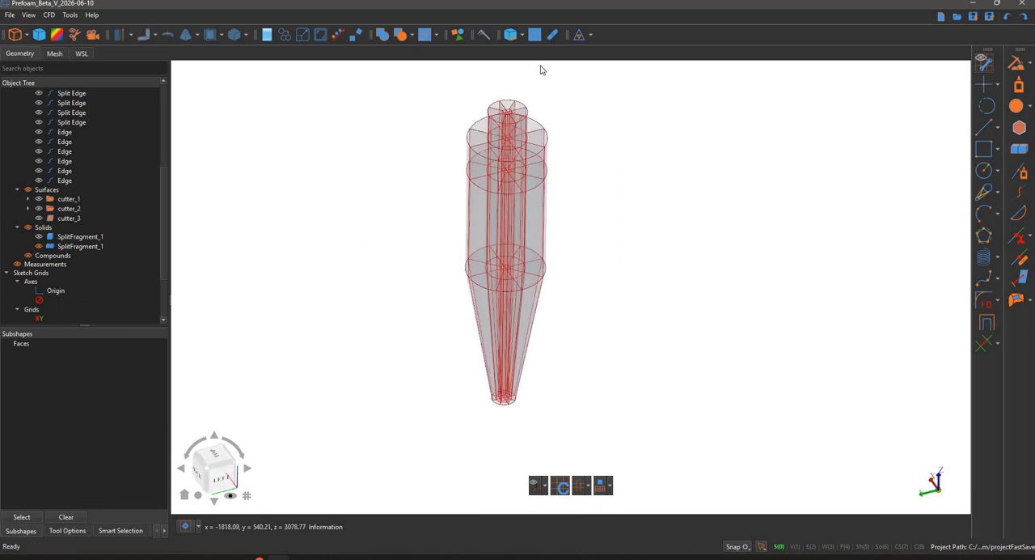
{"action": "left_click", "coordinate": [508, 37]}
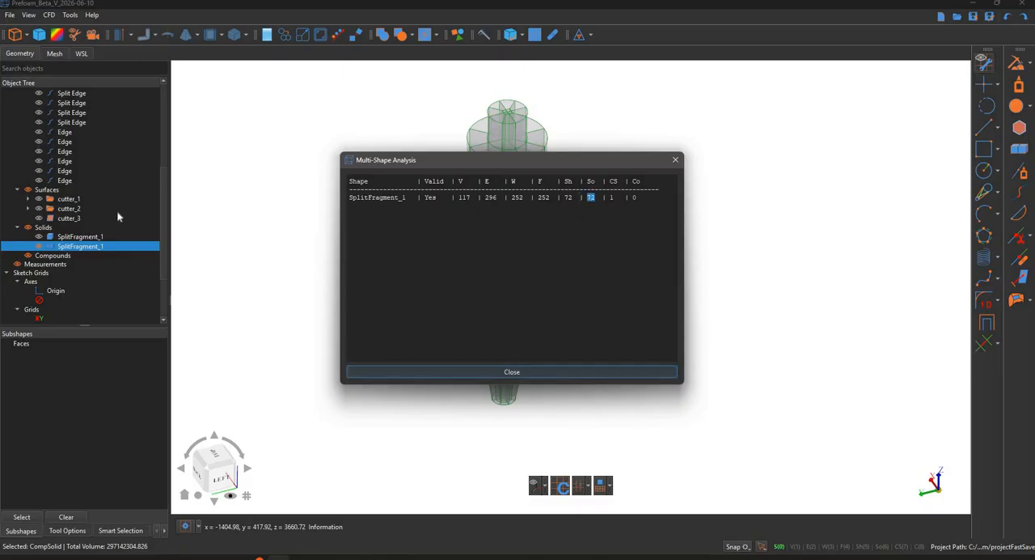
{"action": "left_click", "coordinate": [512, 371]}
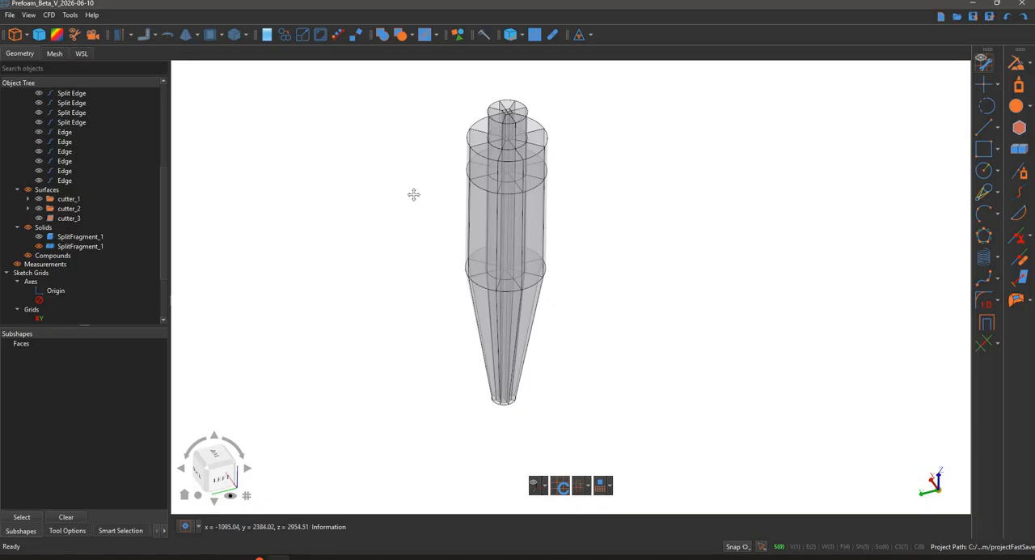
- Run the hex meshing readiness analysis on the split cyclone CompSolid and read its full details
{"action": "middle_click_drag", "start_coordinate": [419, 194], "coordinate": [455, 194]}
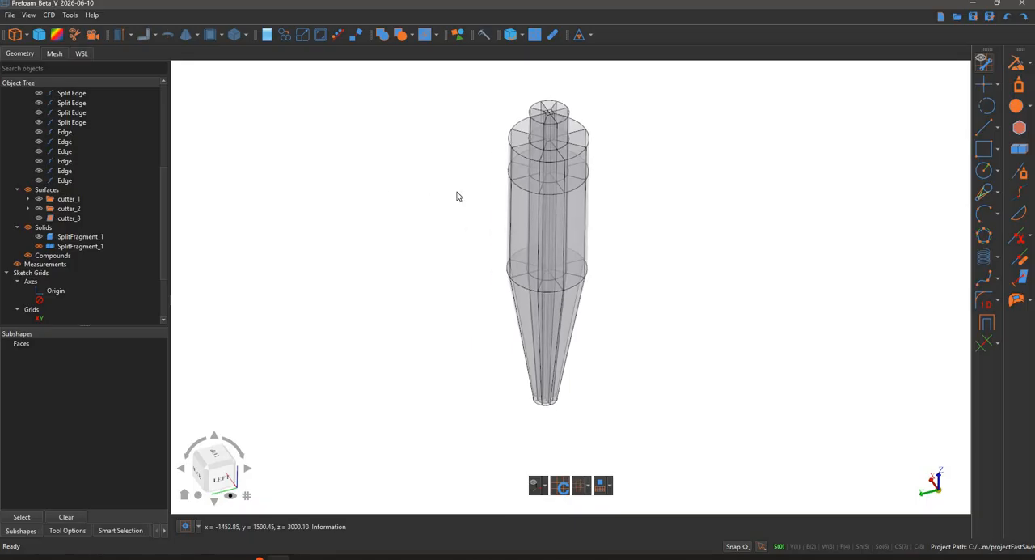
{"action": "left_click", "coordinate": [555, 142]}
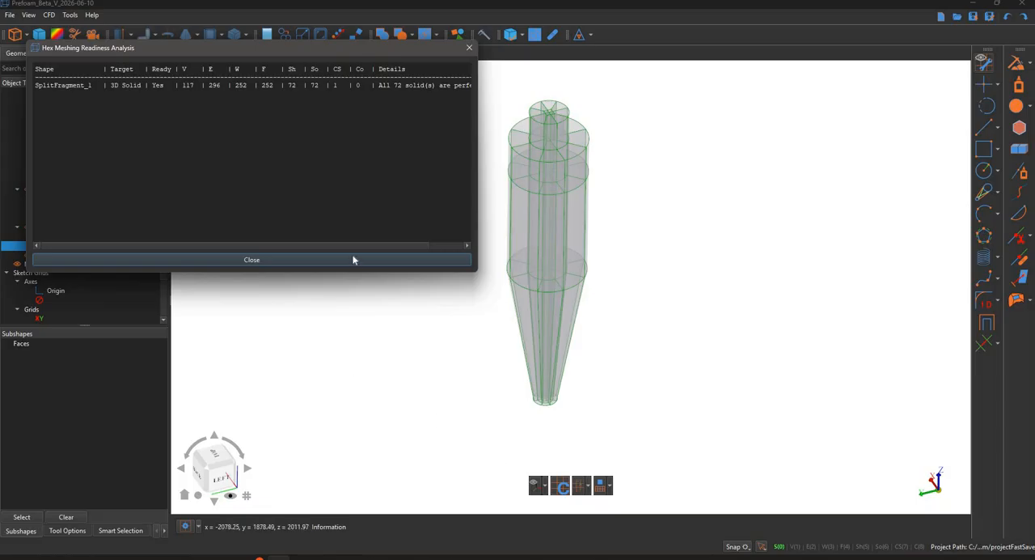
{"action": "scroll", "coordinate": [381, 245], "scroll_direction": "right", "scroll_amount": 2}
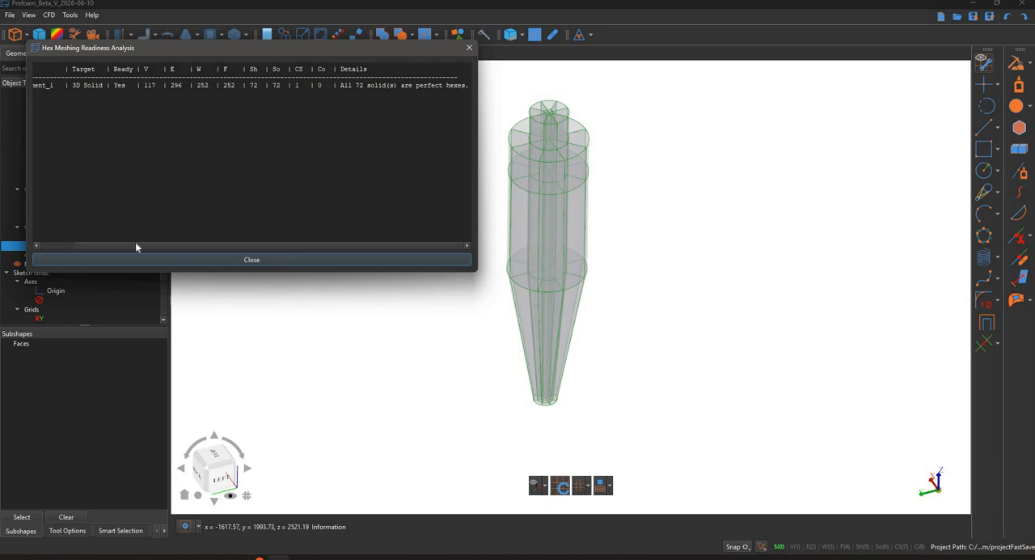
{"action": "scroll", "coordinate": [121, 243], "scroll_direction": "left", "scroll_amount": 2}
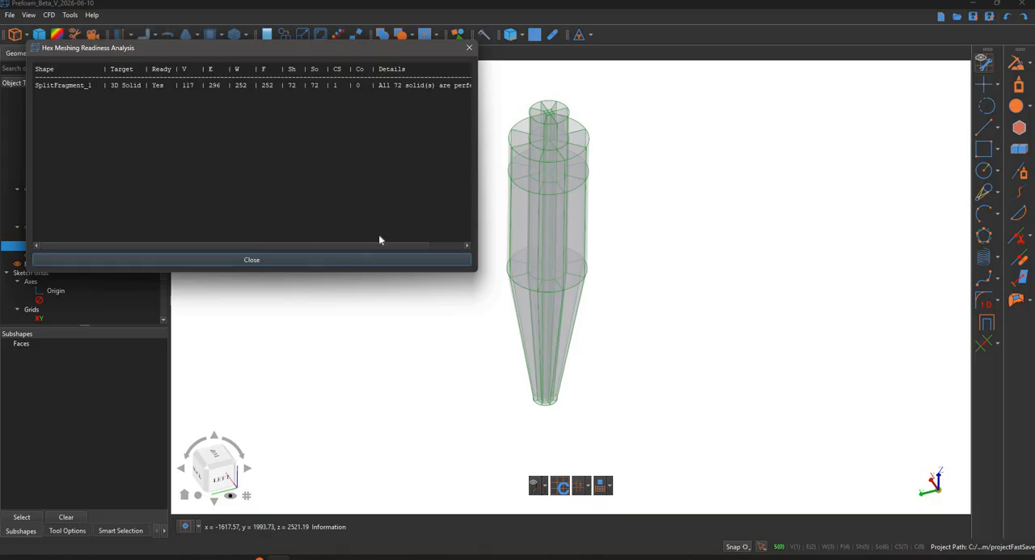
{"action": "left_click", "coordinate": [374, 259]}
{"action": "left_click", "coordinate": [448, 162]}
- Show the rectangular inlet duct solid and stitch it with the split cyclone body into one CompSolid
{"action": "middle_click_drag", "start_coordinate": [437, 203], "coordinate": [428, 288]}
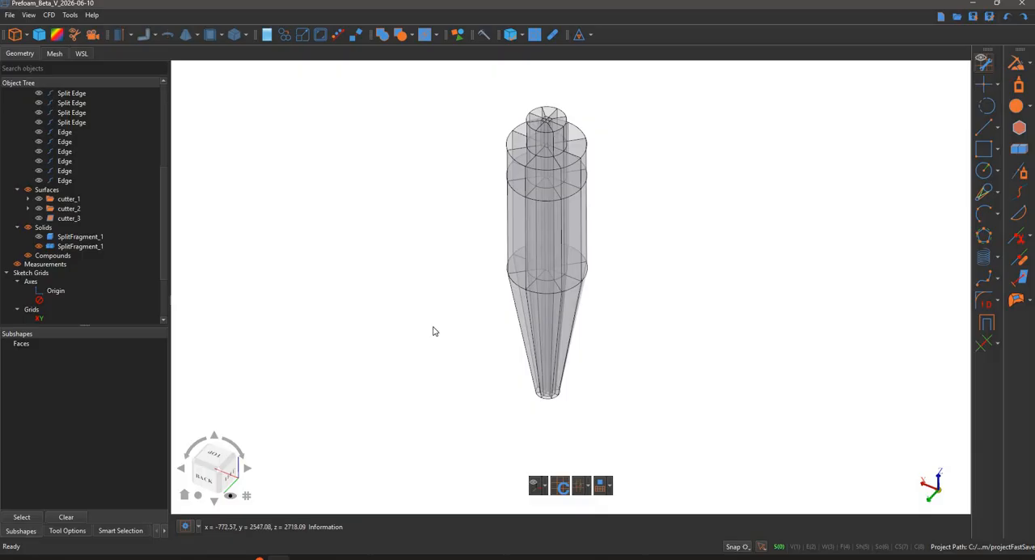
{"action": "left_click", "coordinate": [38, 247]}
{"action": "left_click", "coordinate": [39, 237]}
{"action": "middle_click_drag", "start_coordinate": [411, 272], "coordinate": [668, 214]}
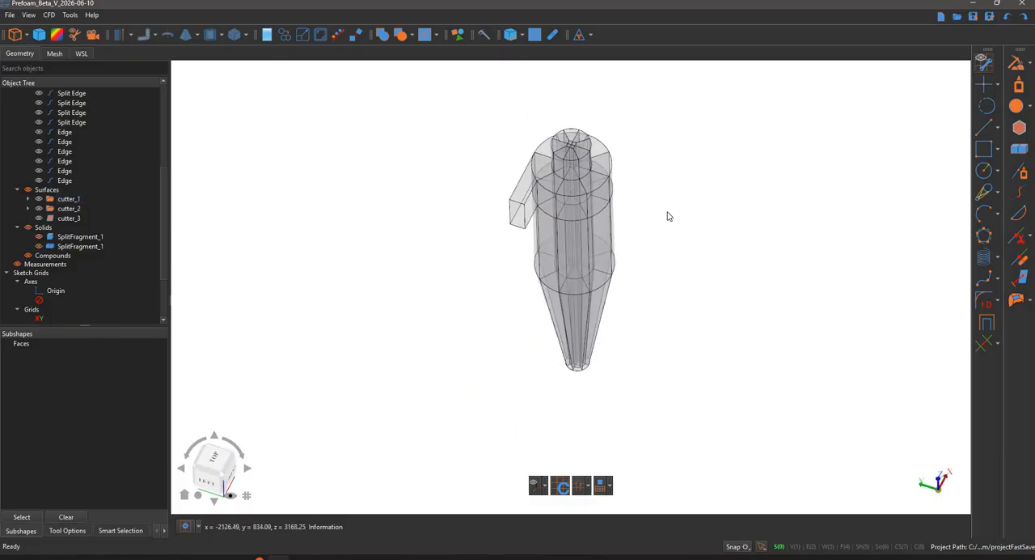
{"action": "scroll", "coordinate": [776, 218], "scroll_direction": "up", "scroll_amount": 5}
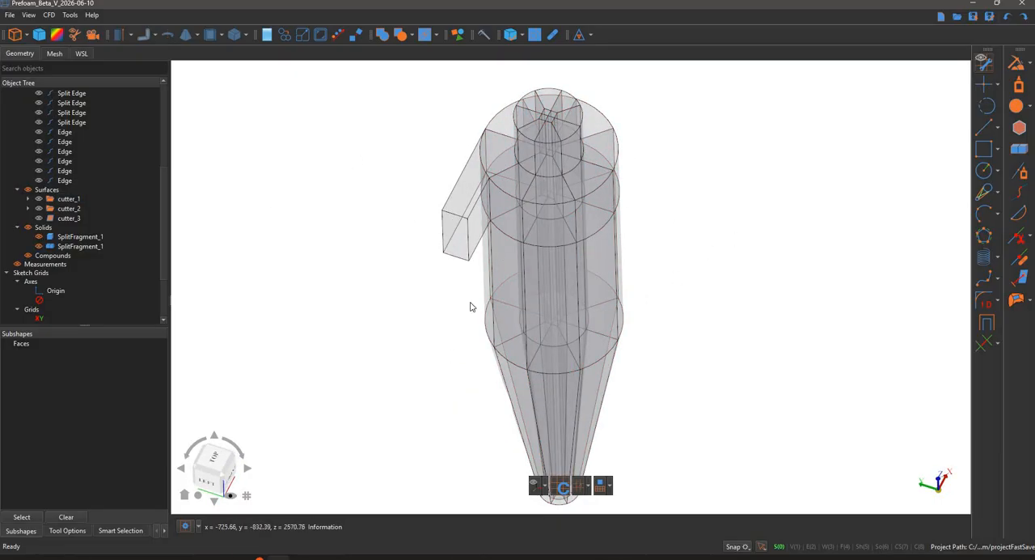
{"action": "left_click", "coordinate": [466, 226]}
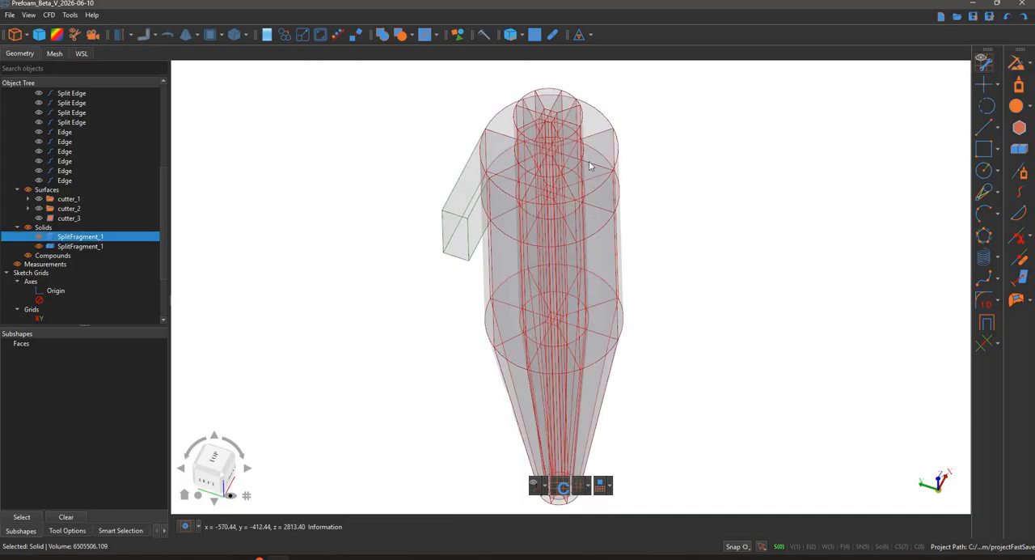
{"action": "left_click", "coordinate": [600, 166], "text": "ctrl"}
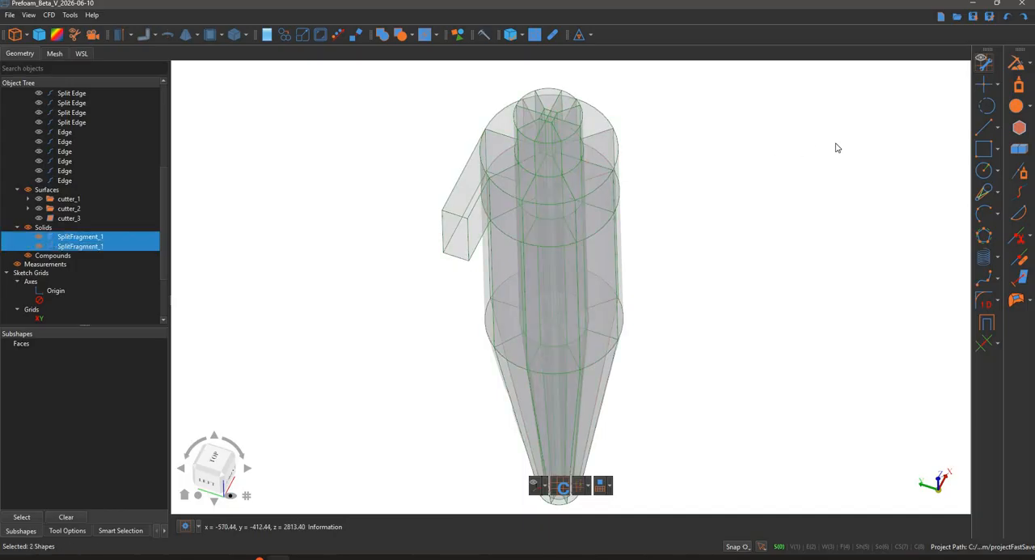
{"action": "left_click", "coordinate": [1020, 86]}
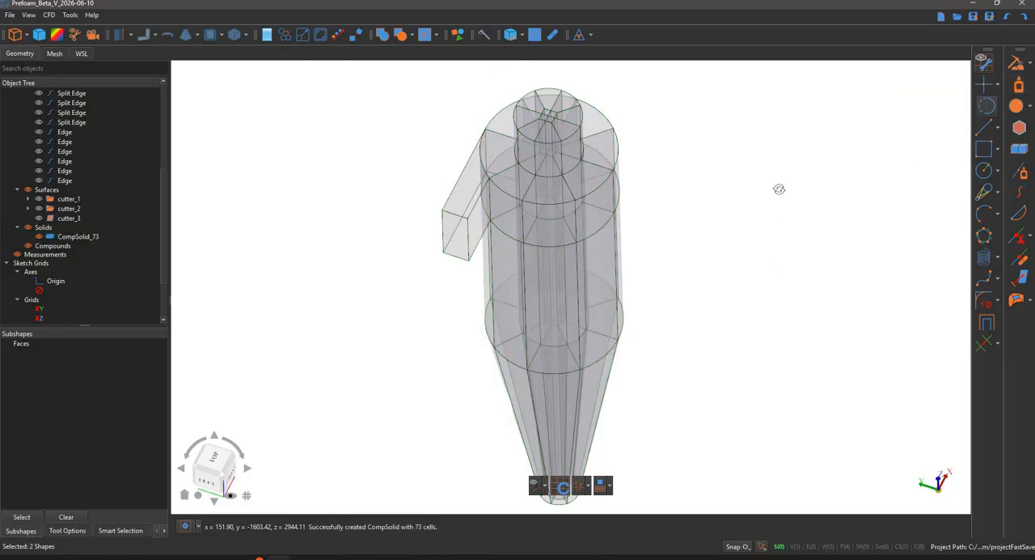
- Run the hex meshing readiness analysis on the stitched CompSolid that includes the inlet duct and read its details
{"action": "middle_click_drag", "start_coordinate": [778, 146], "coordinate": [699, 252]}
{"action": "scroll", "coordinate": [698, 252], "scroll_direction": "down", "scroll_amount": 3}
{"action": "middle_click_drag", "start_coordinate": [603, 185], "coordinate": [545, 173]}
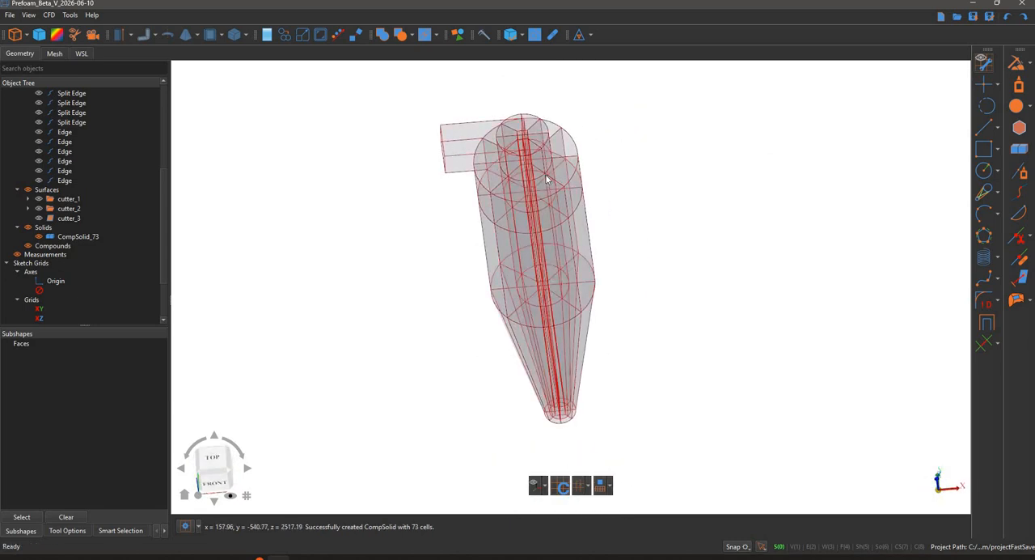
{"action": "left_click", "coordinate": [548, 135]}
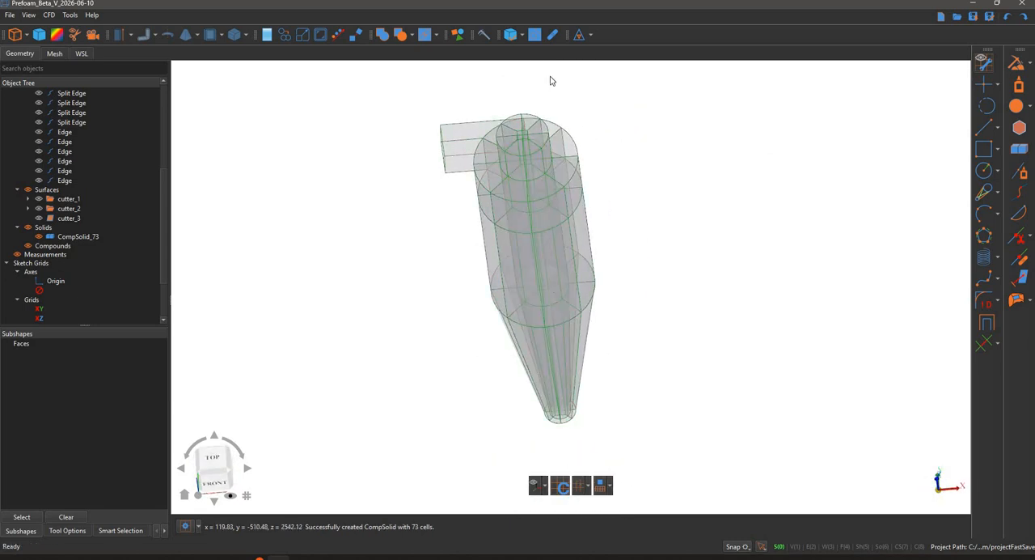
{"action": "left_click", "coordinate": [535, 34]}
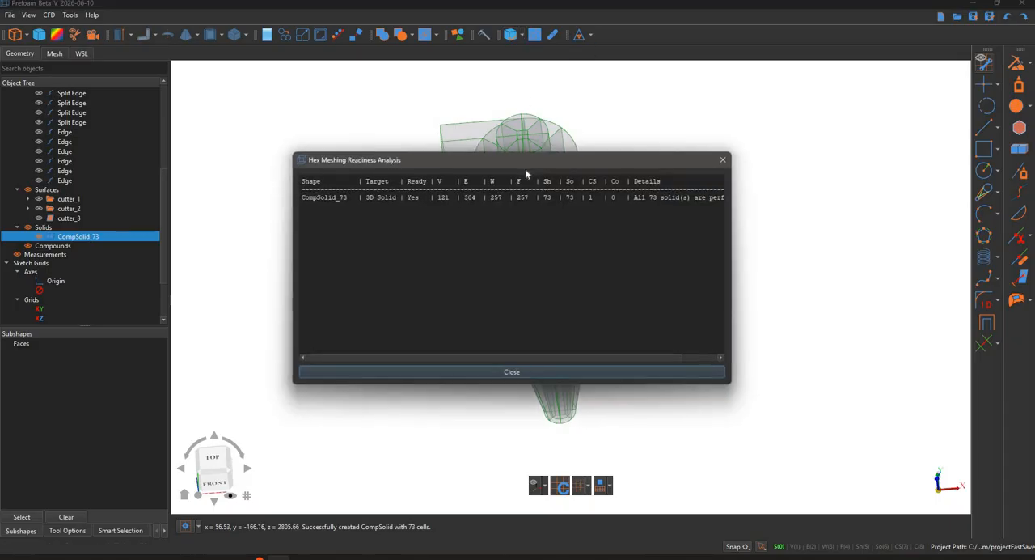
{"action": "left_click_drag", "start_coordinate": [356, 166], "coordinate": [199, 91]}
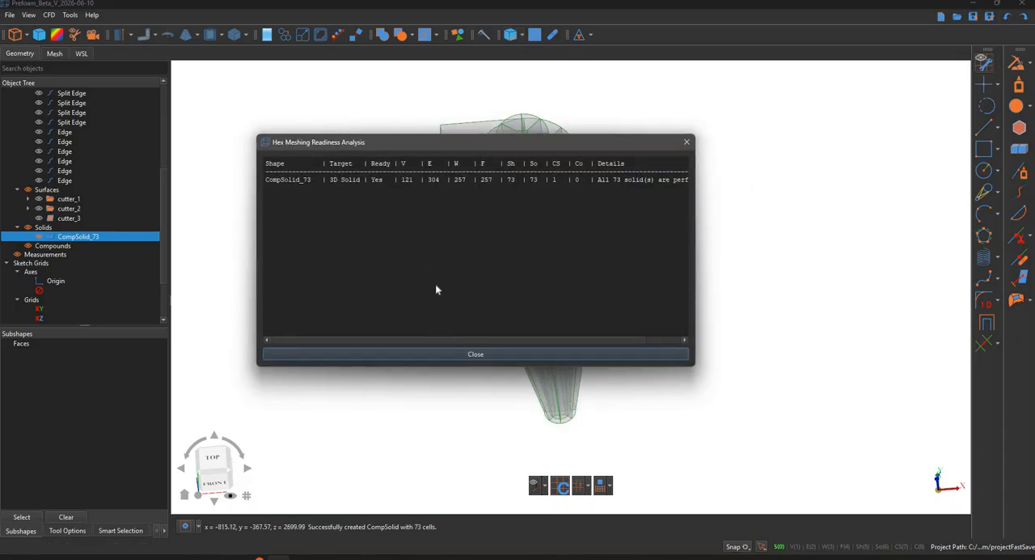
{"action": "scroll", "coordinate": [483, 148], "scroll_direction": "right", "scroll_amount": 3}
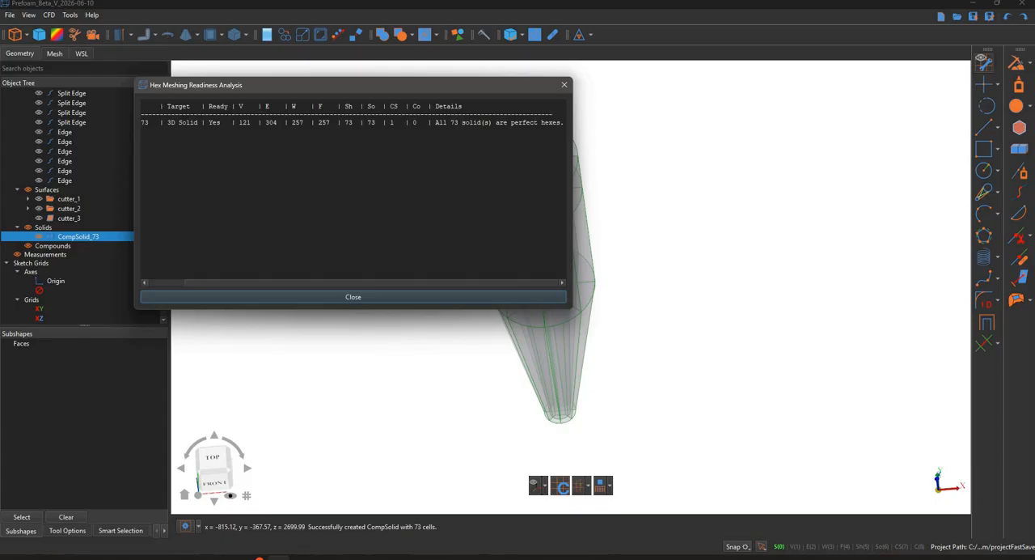
{"action": "left_click", "coordinate": [565, 85]}
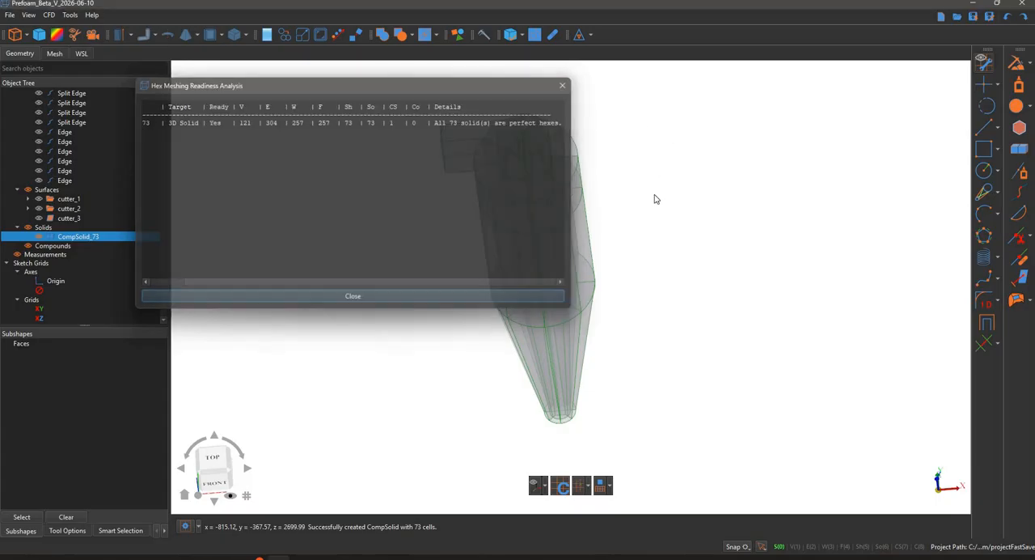
- Run Fix Shape on the complete cyclone CompSolid with its inlet duct
{"action": "middle_click_drag", "start_coordinate": [654, 233], "coordinate": [674, 211]}
{"action": "middle_click_drag", "start_coordinate": [691, 178], "coordinate": [600, 187]}
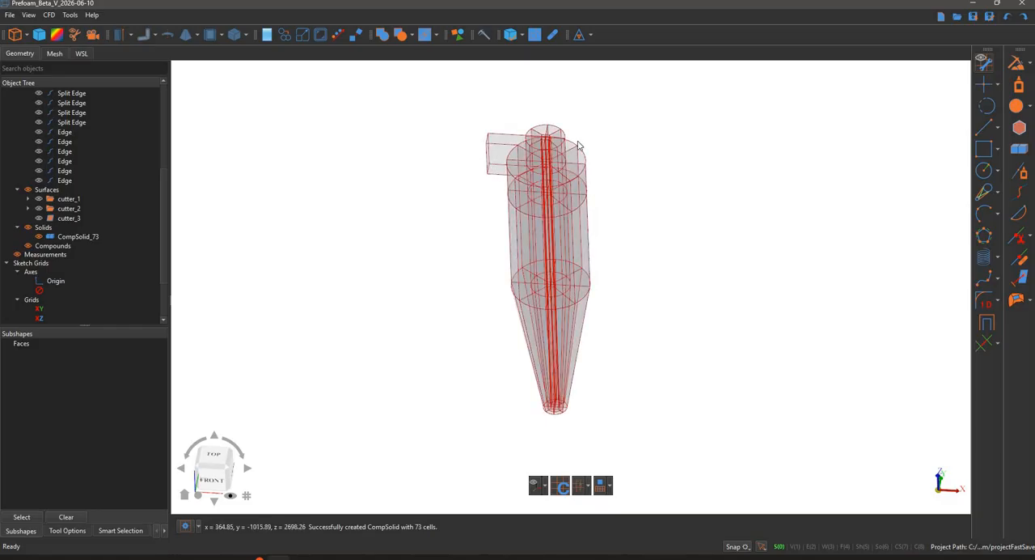
{"action": "left_click", "coordinate": [556, 227]}
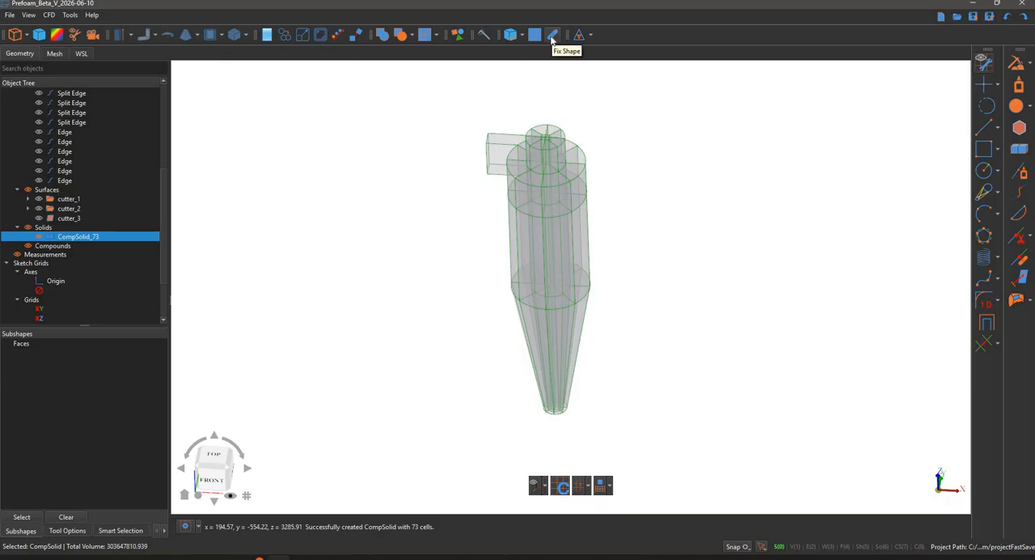
{"action": "left_click", "coordinate": [551, 38]}
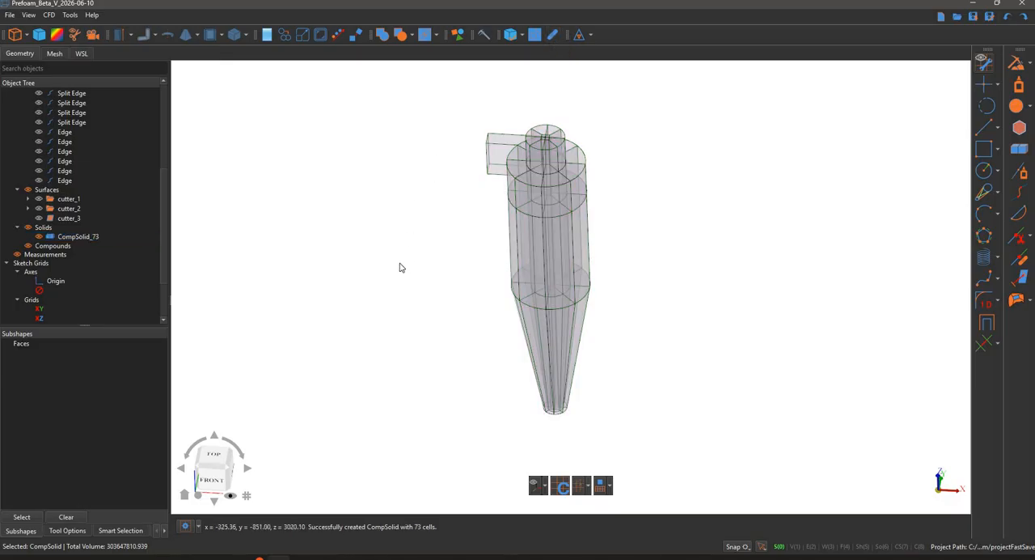
{"action": "middle_click_drag", "start_coordinate": [400, 249], "coordinate": [886, 220]}
{"action": "scroll", "coordinate": [483, 335], "scroll_direction": "up", "scroll_amount": 3}
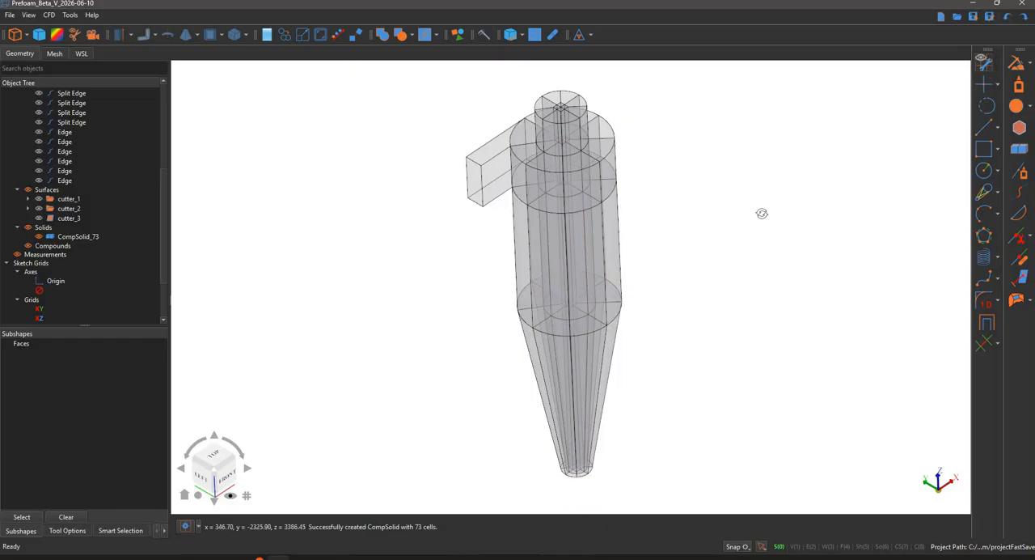
{"action": "middle_click_drag", "start_coordinate": [761, 215], "coordinate": [739, 258]}
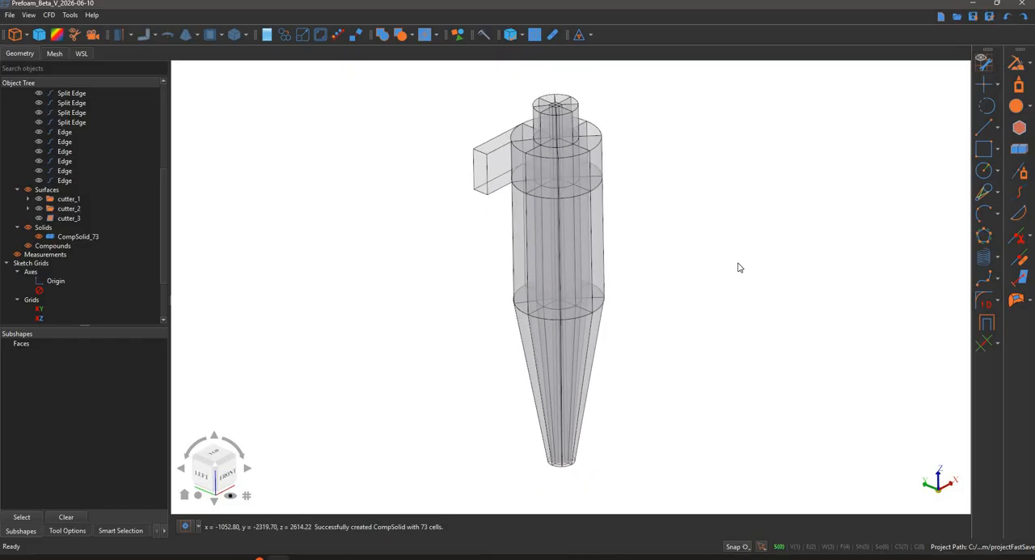